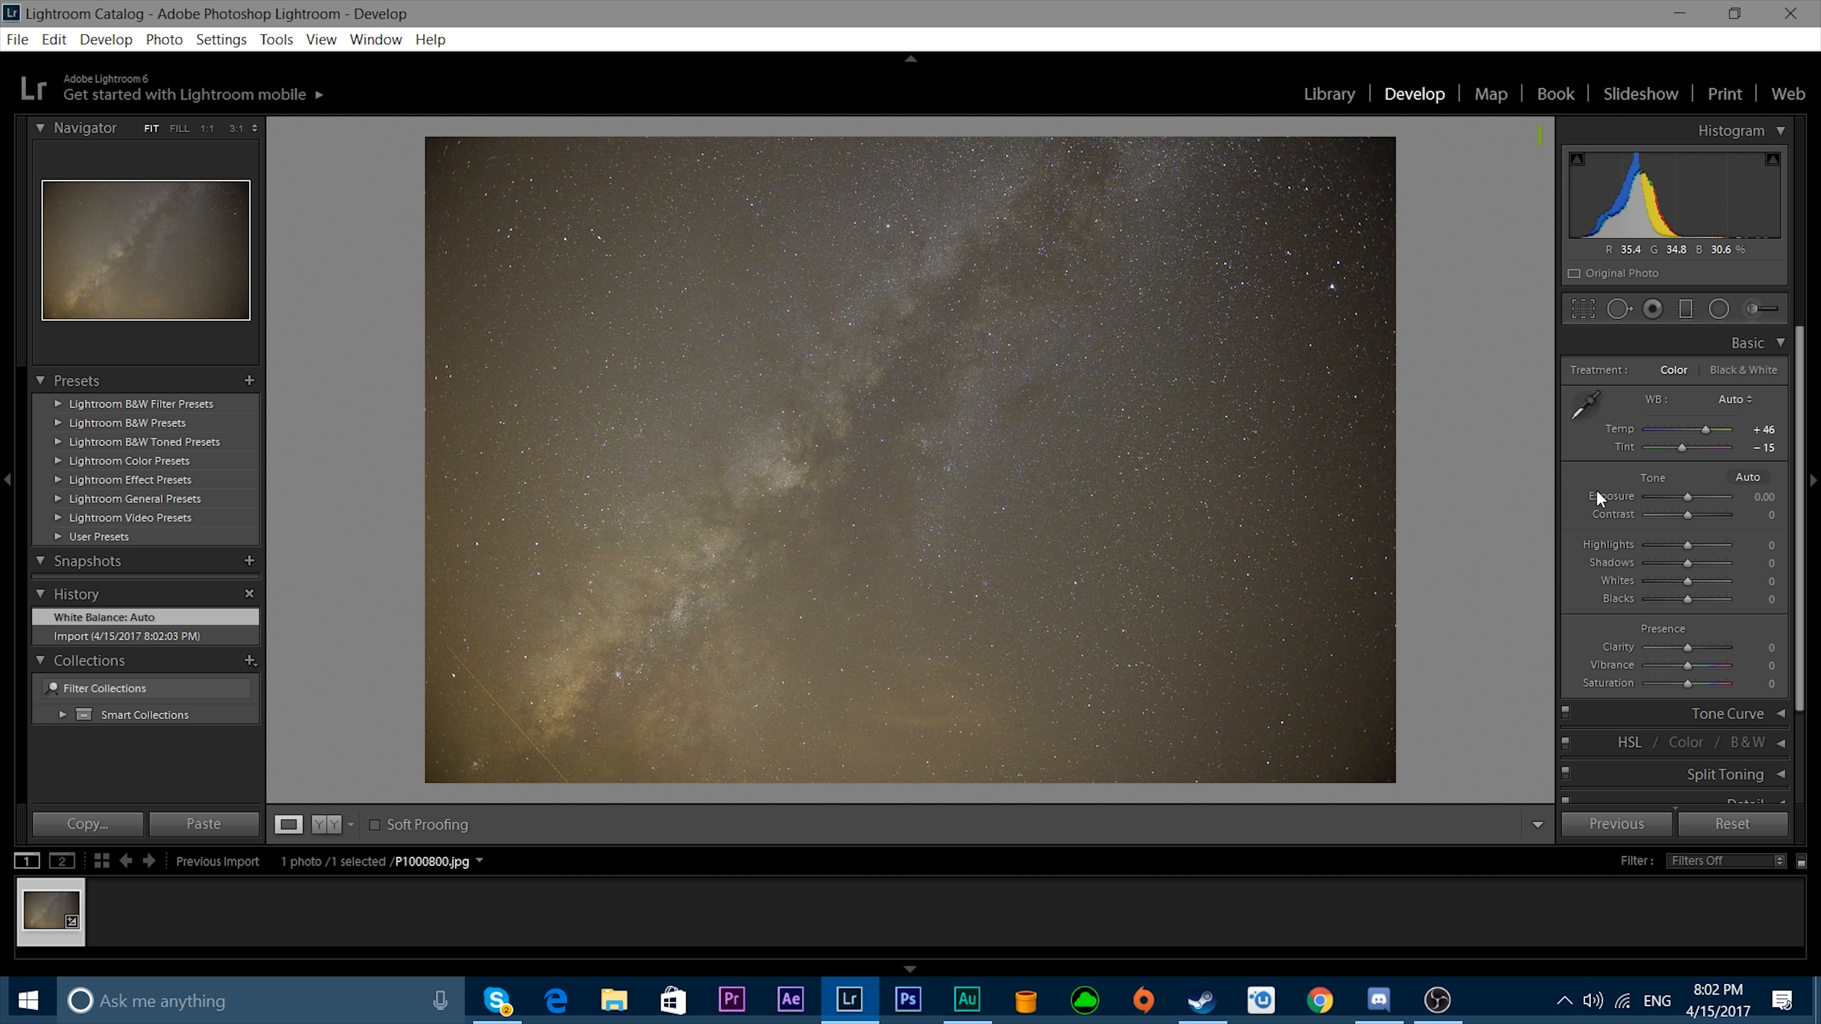
Reset the photo's white balance to As Shot.
click(1723, 402)
click(1704, 472)
click(1720, 400)
click(1710, 421)
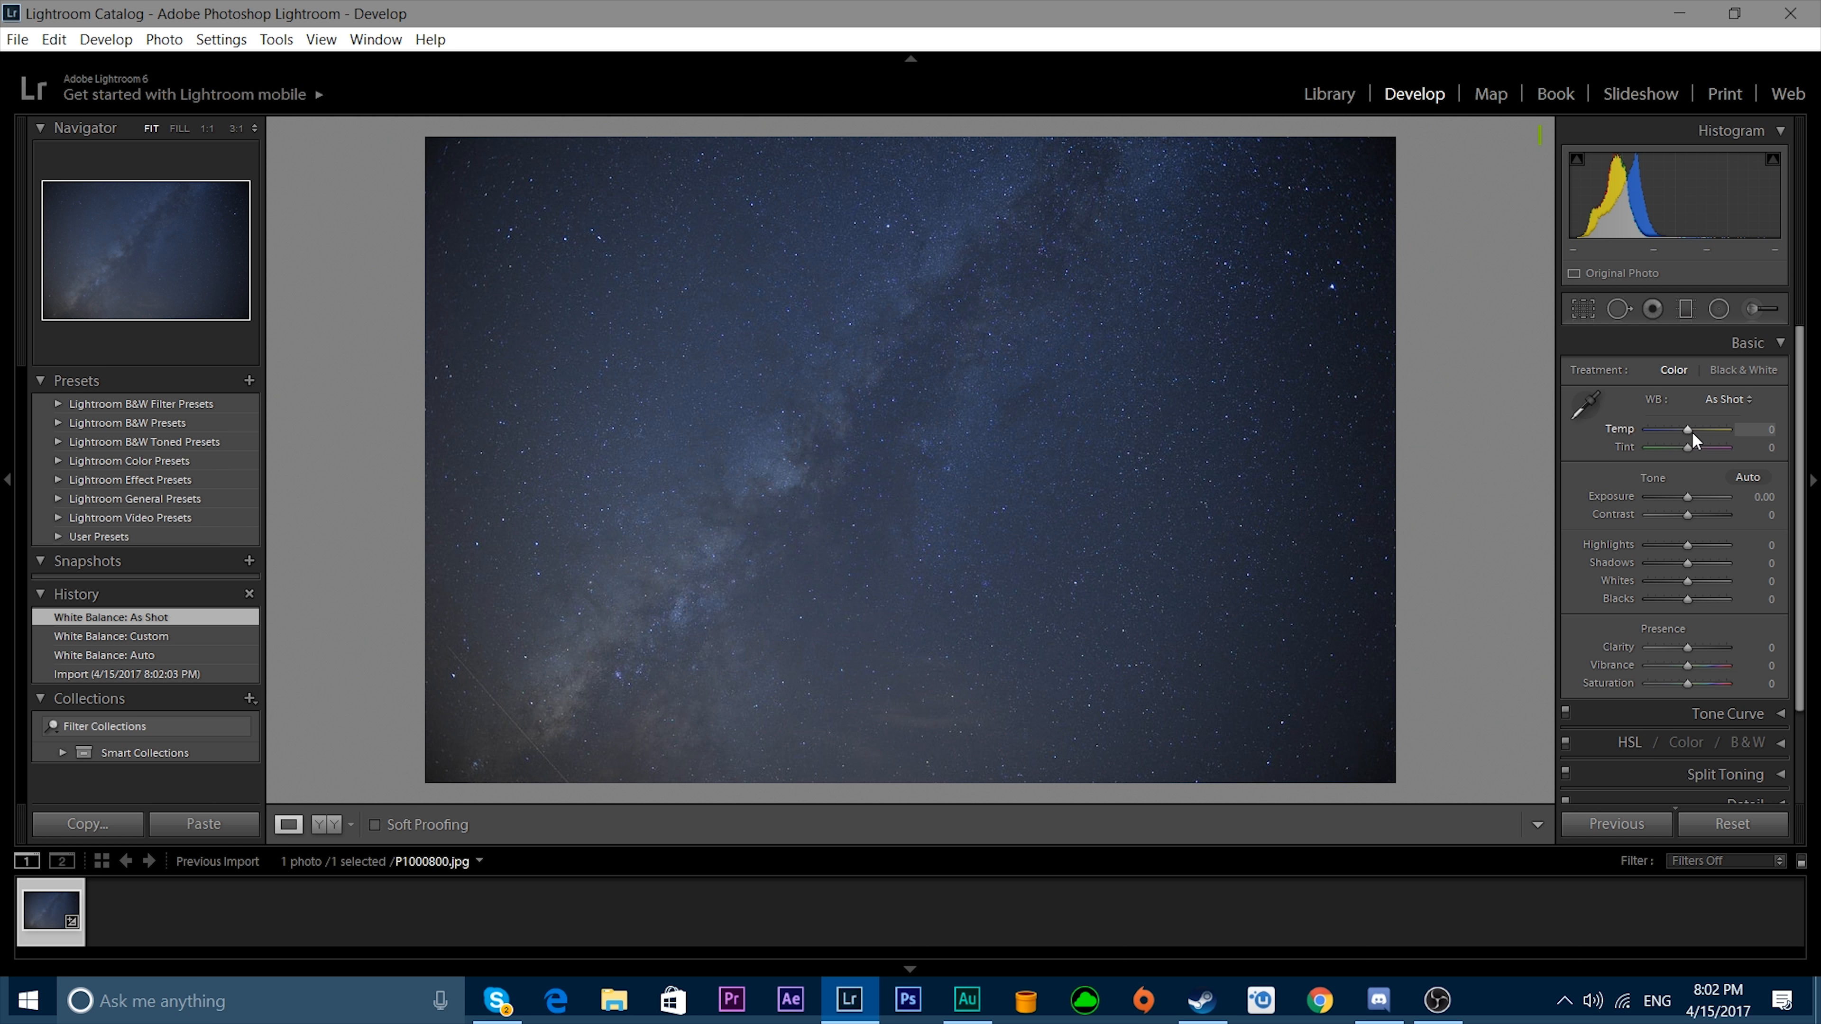
Set the photo's white balance temperature to +18 and tint to -10.
drag(1688, 431, 1695, 431)
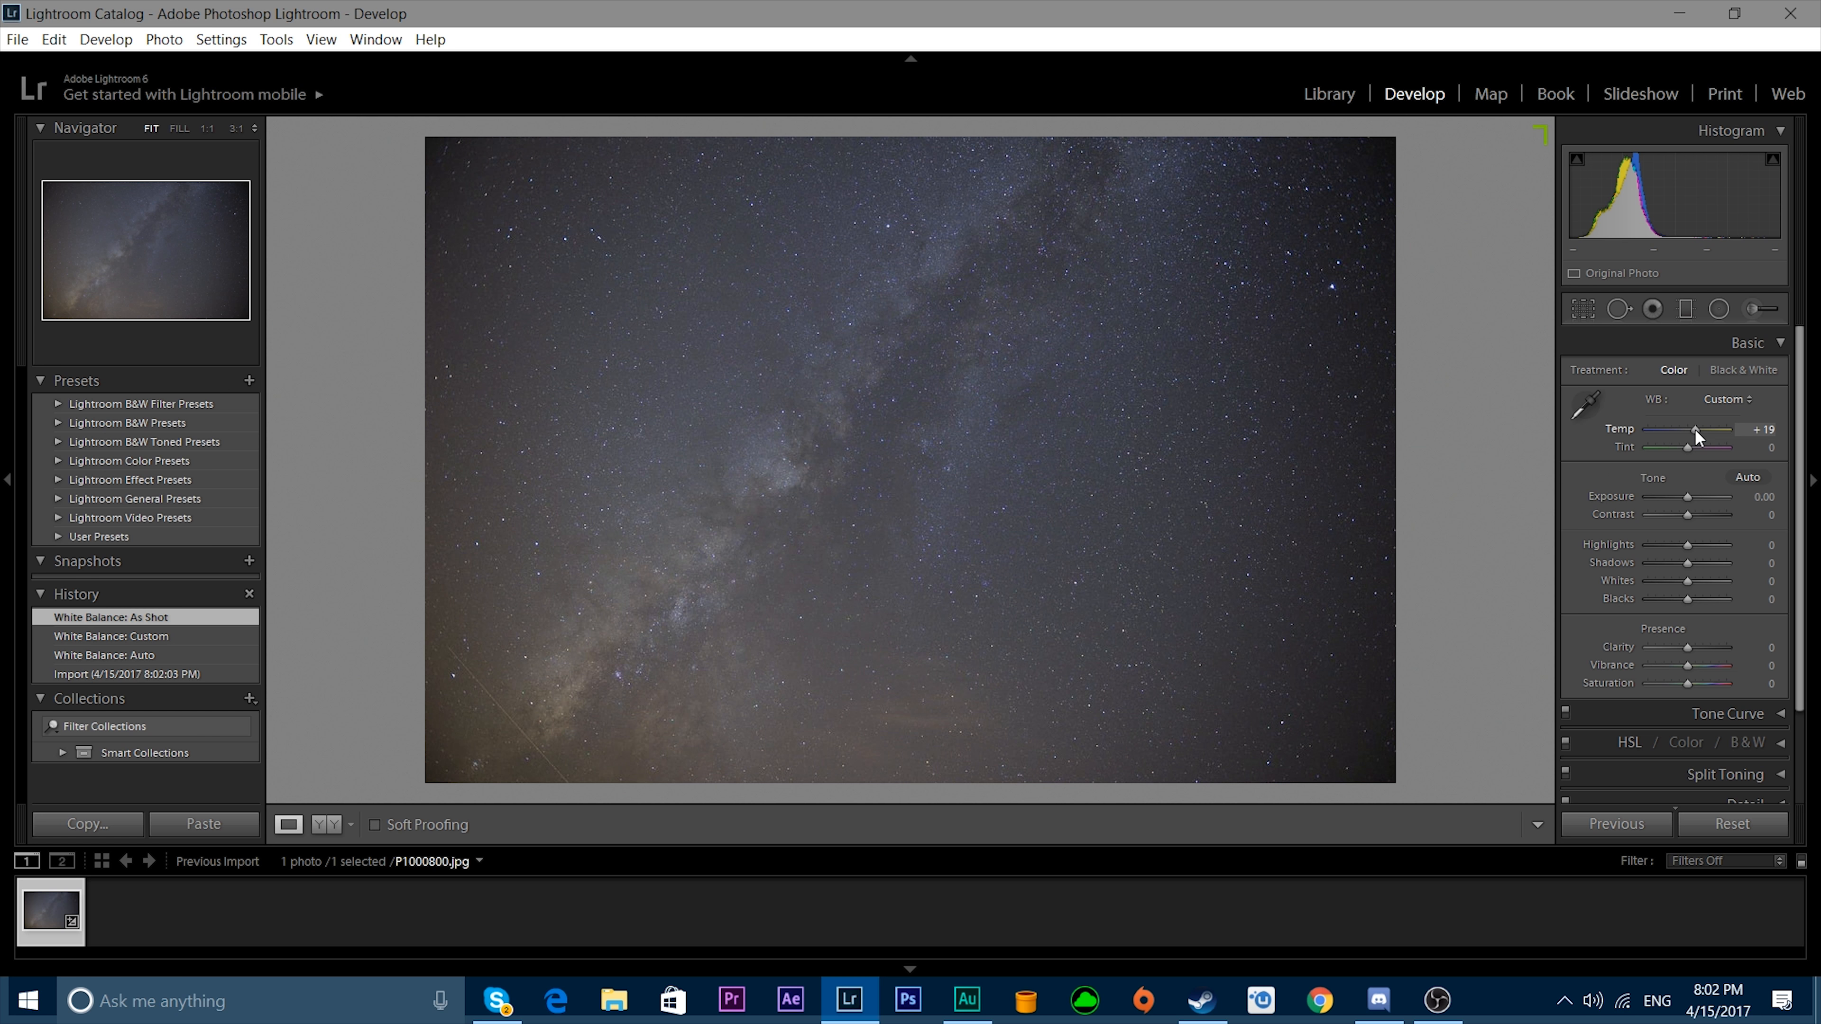
drag(1694, 430, 1693, 431)
click(1755, 429)
text(18)
drag(1688, 448, 1684, 454)
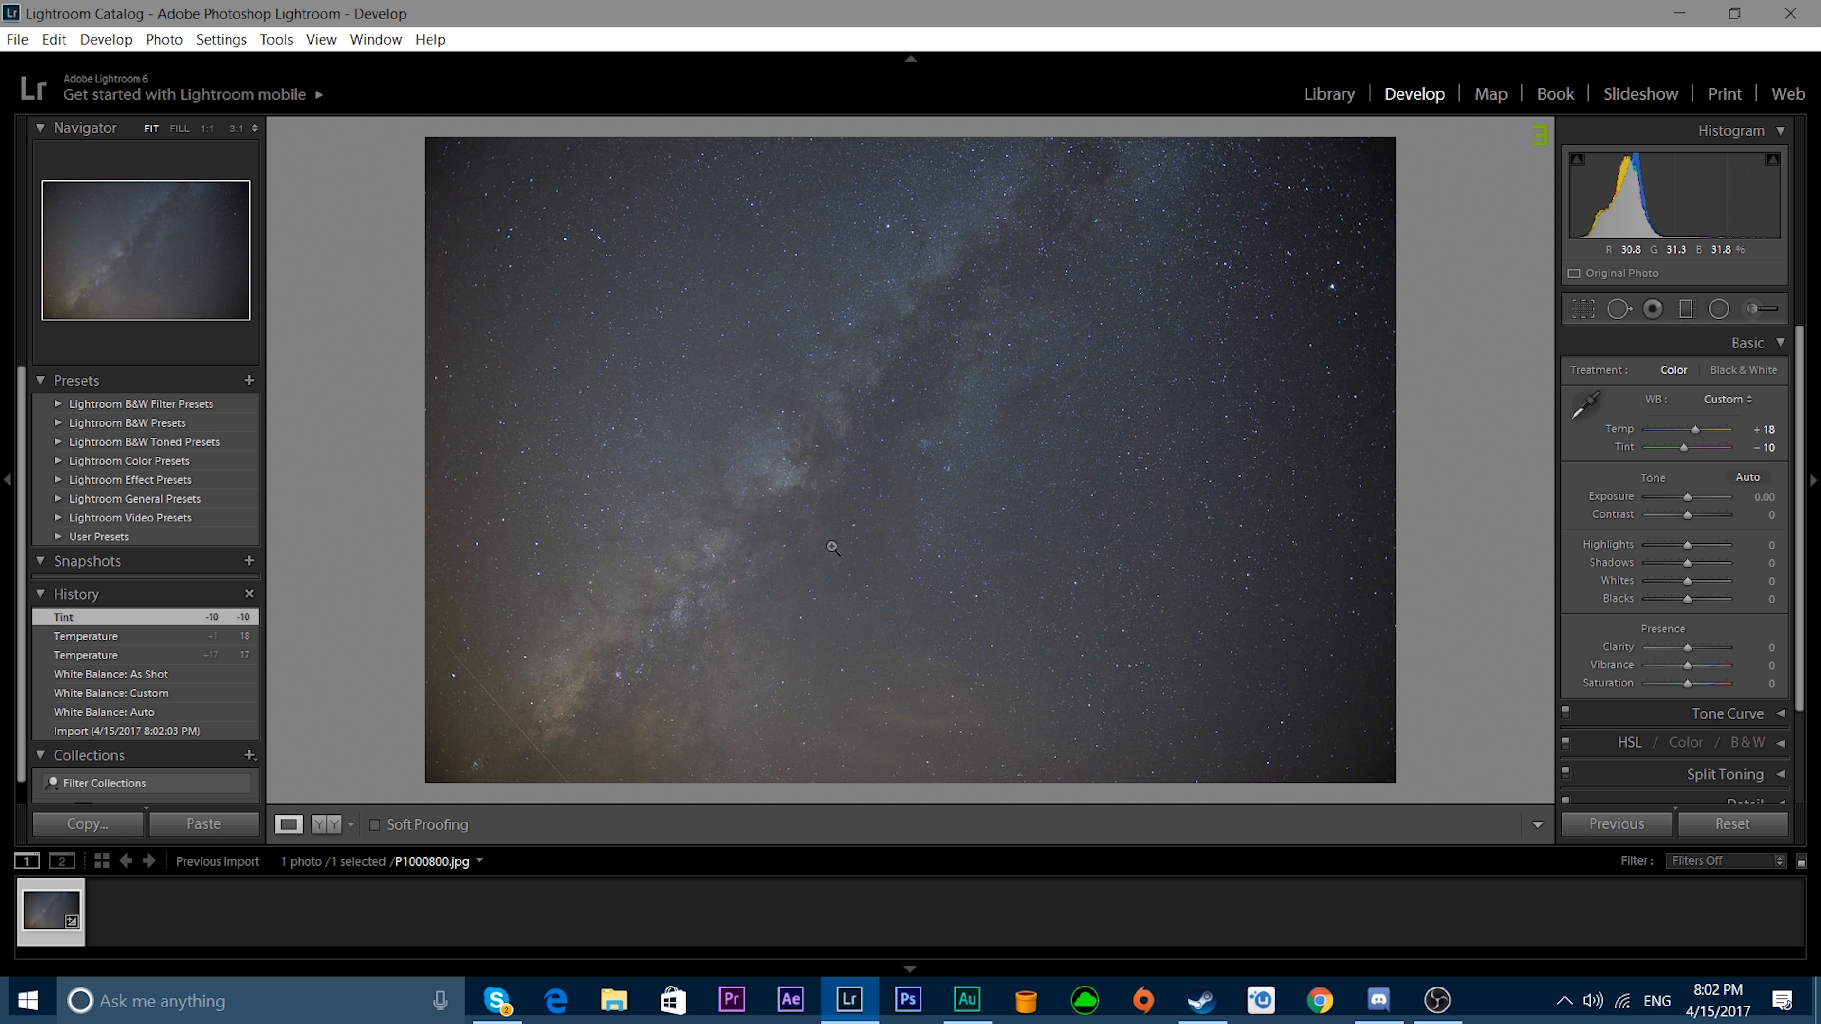
Inspect the stars and noise at 3:1 magnification, and return to viewing the whole photo.
click(673, 680)
click(674, 680)
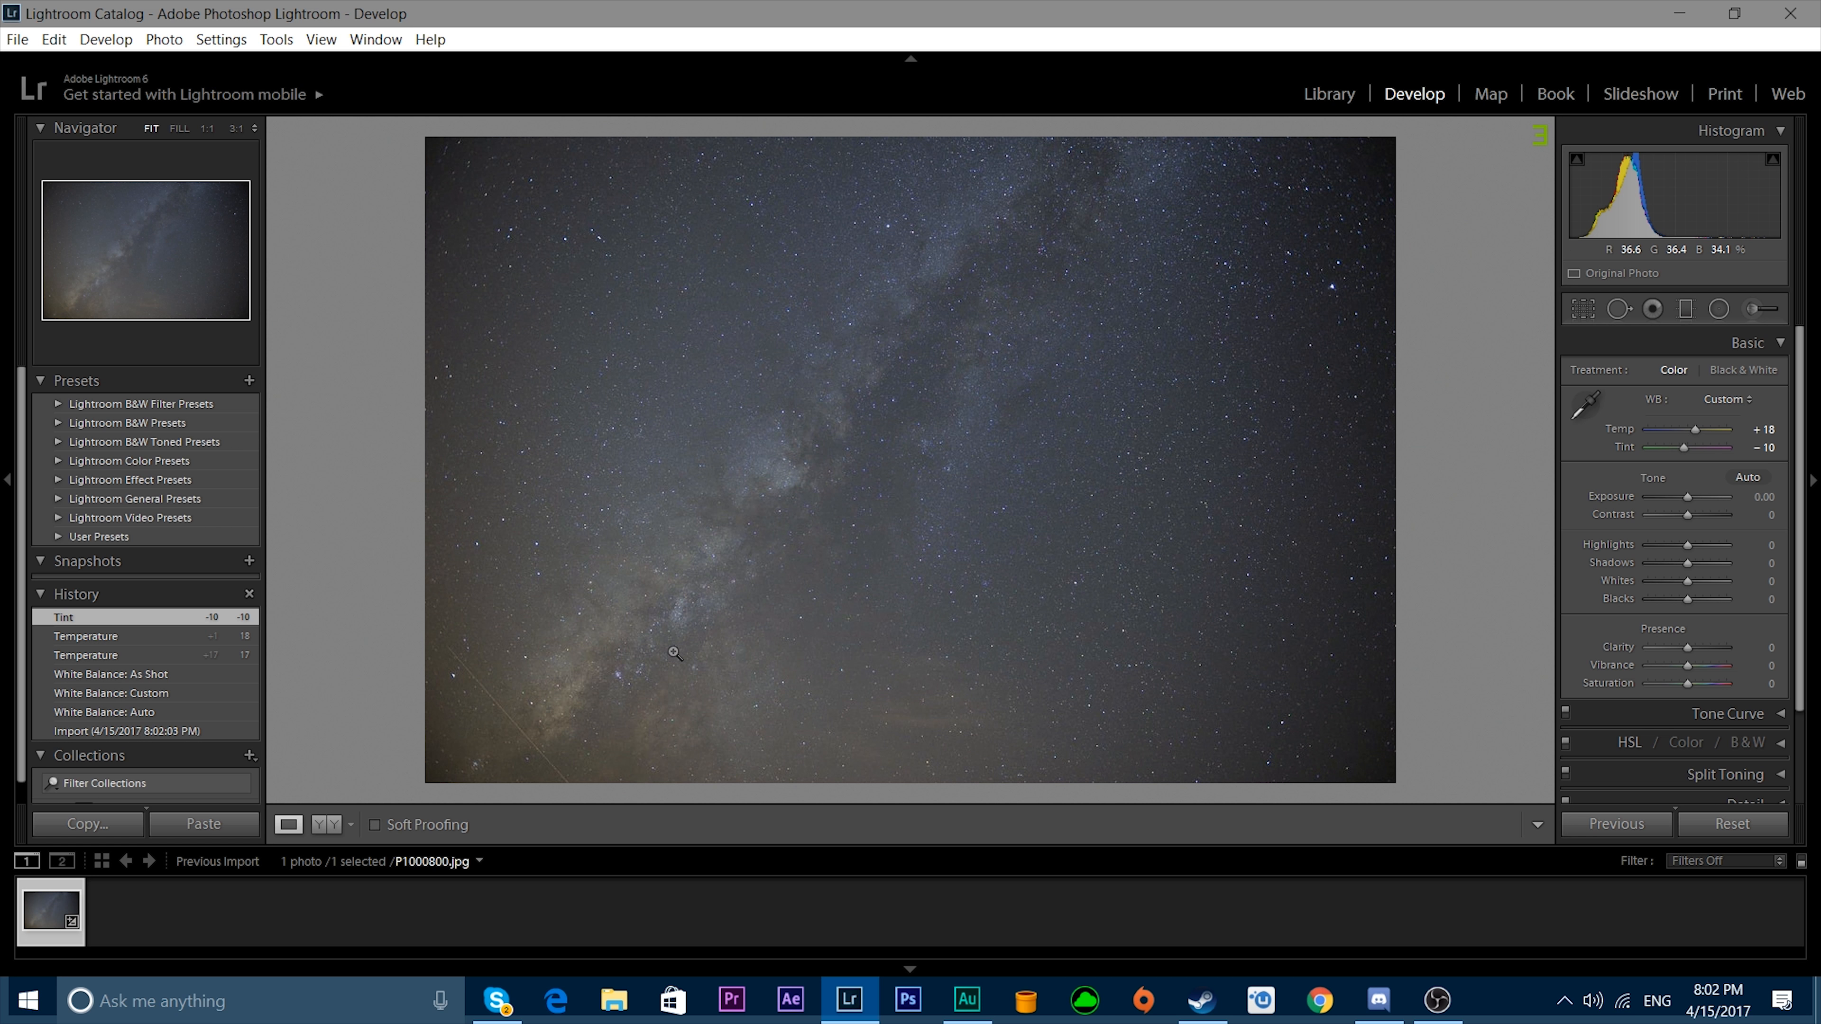
right_click(681, 687)
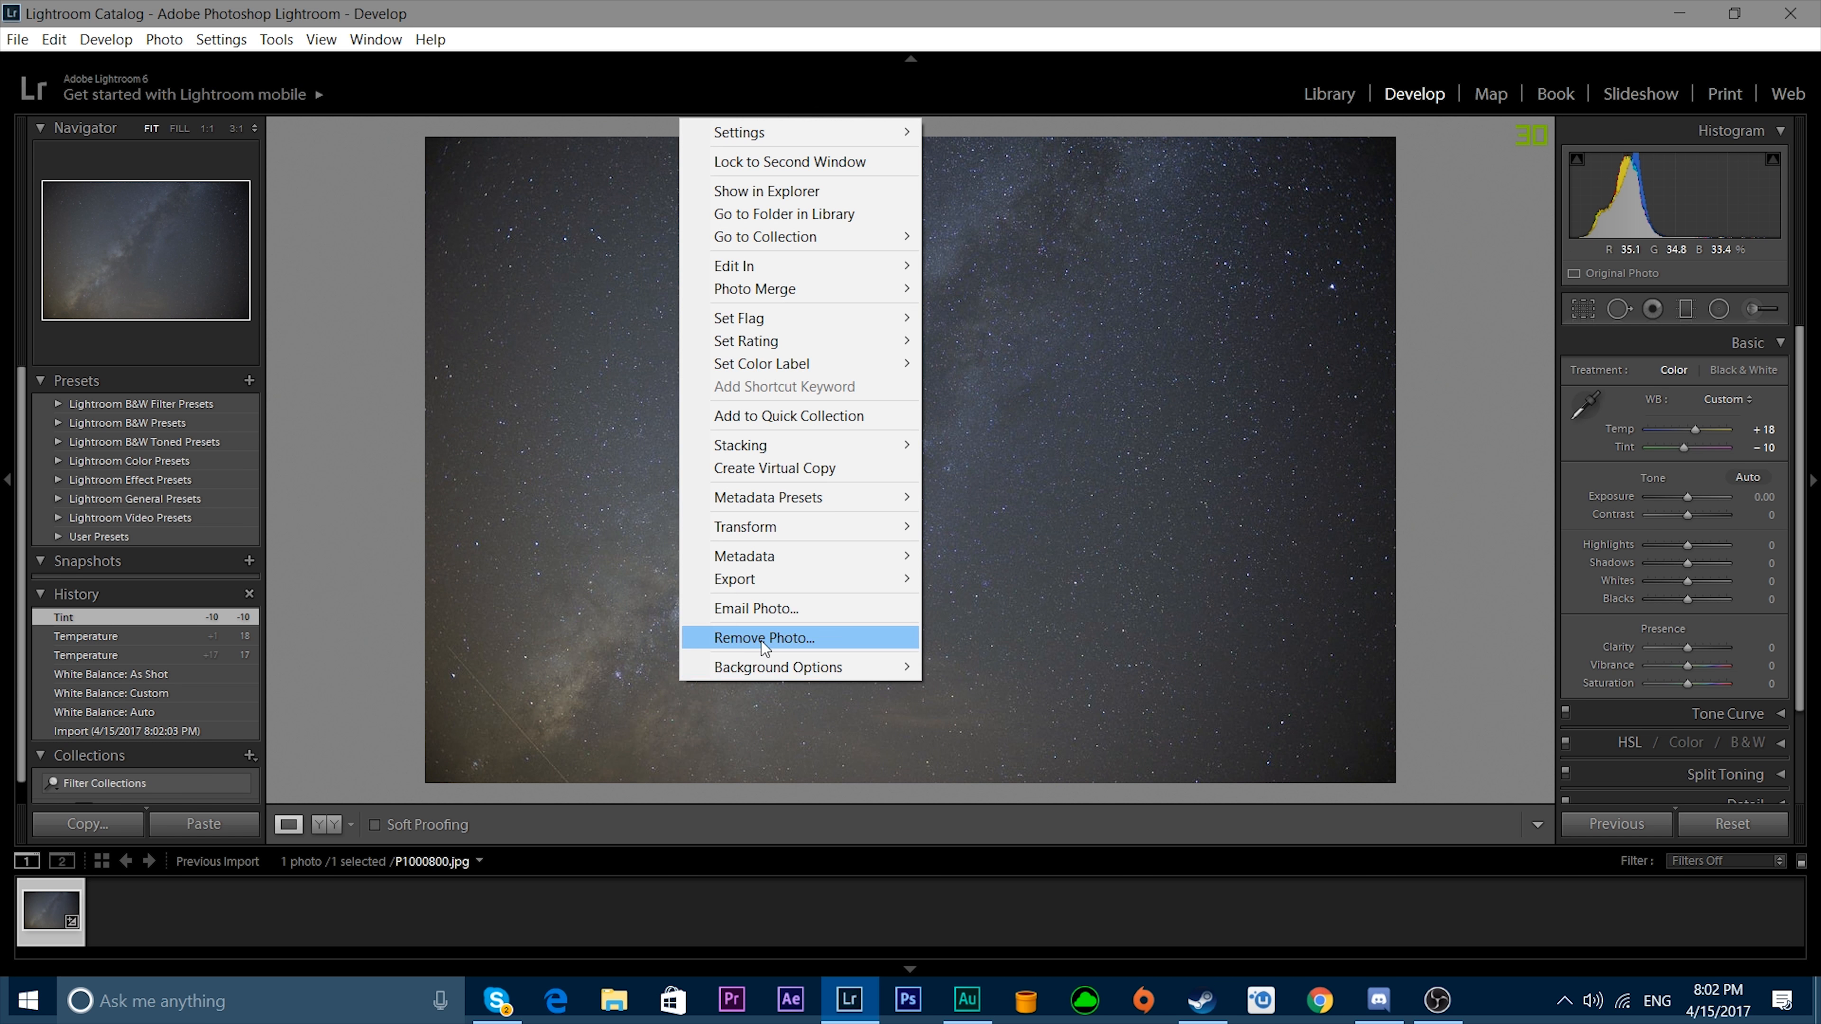
click(518, 616)
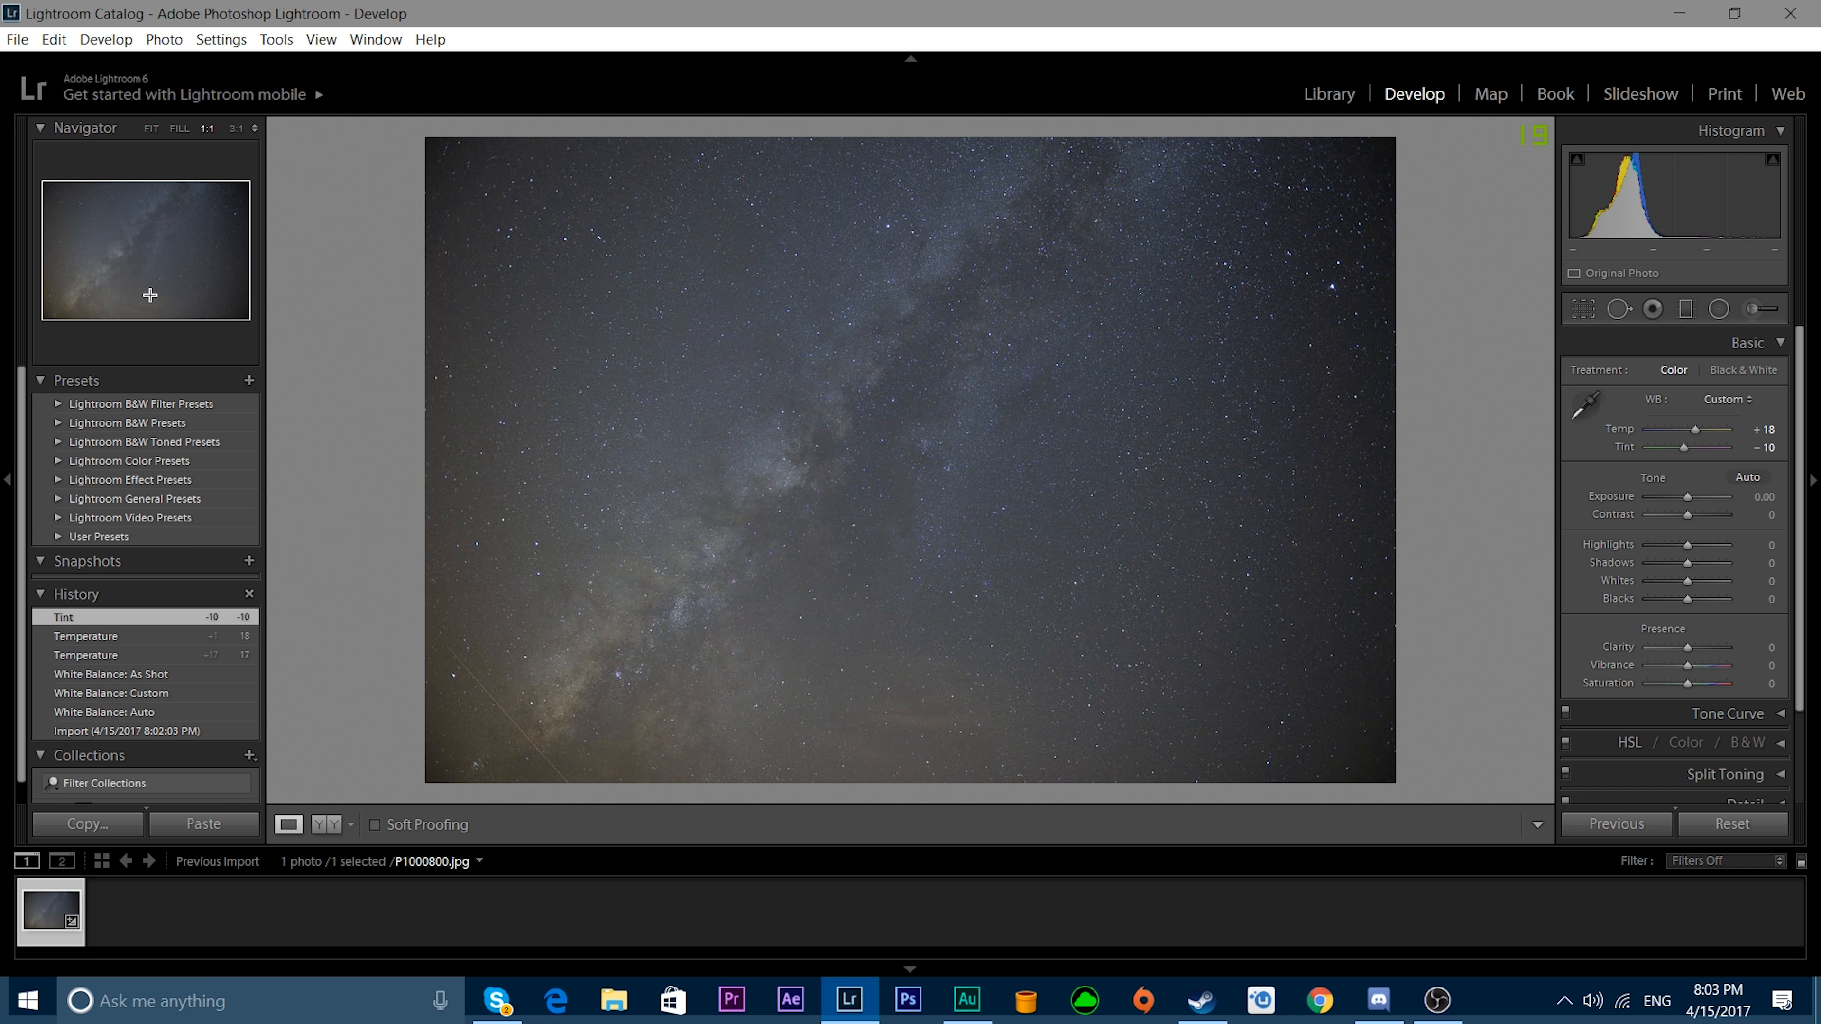
click(241, 131)
drag(805, 625, 464, 496)
drag(1405, 409, 785, 591)
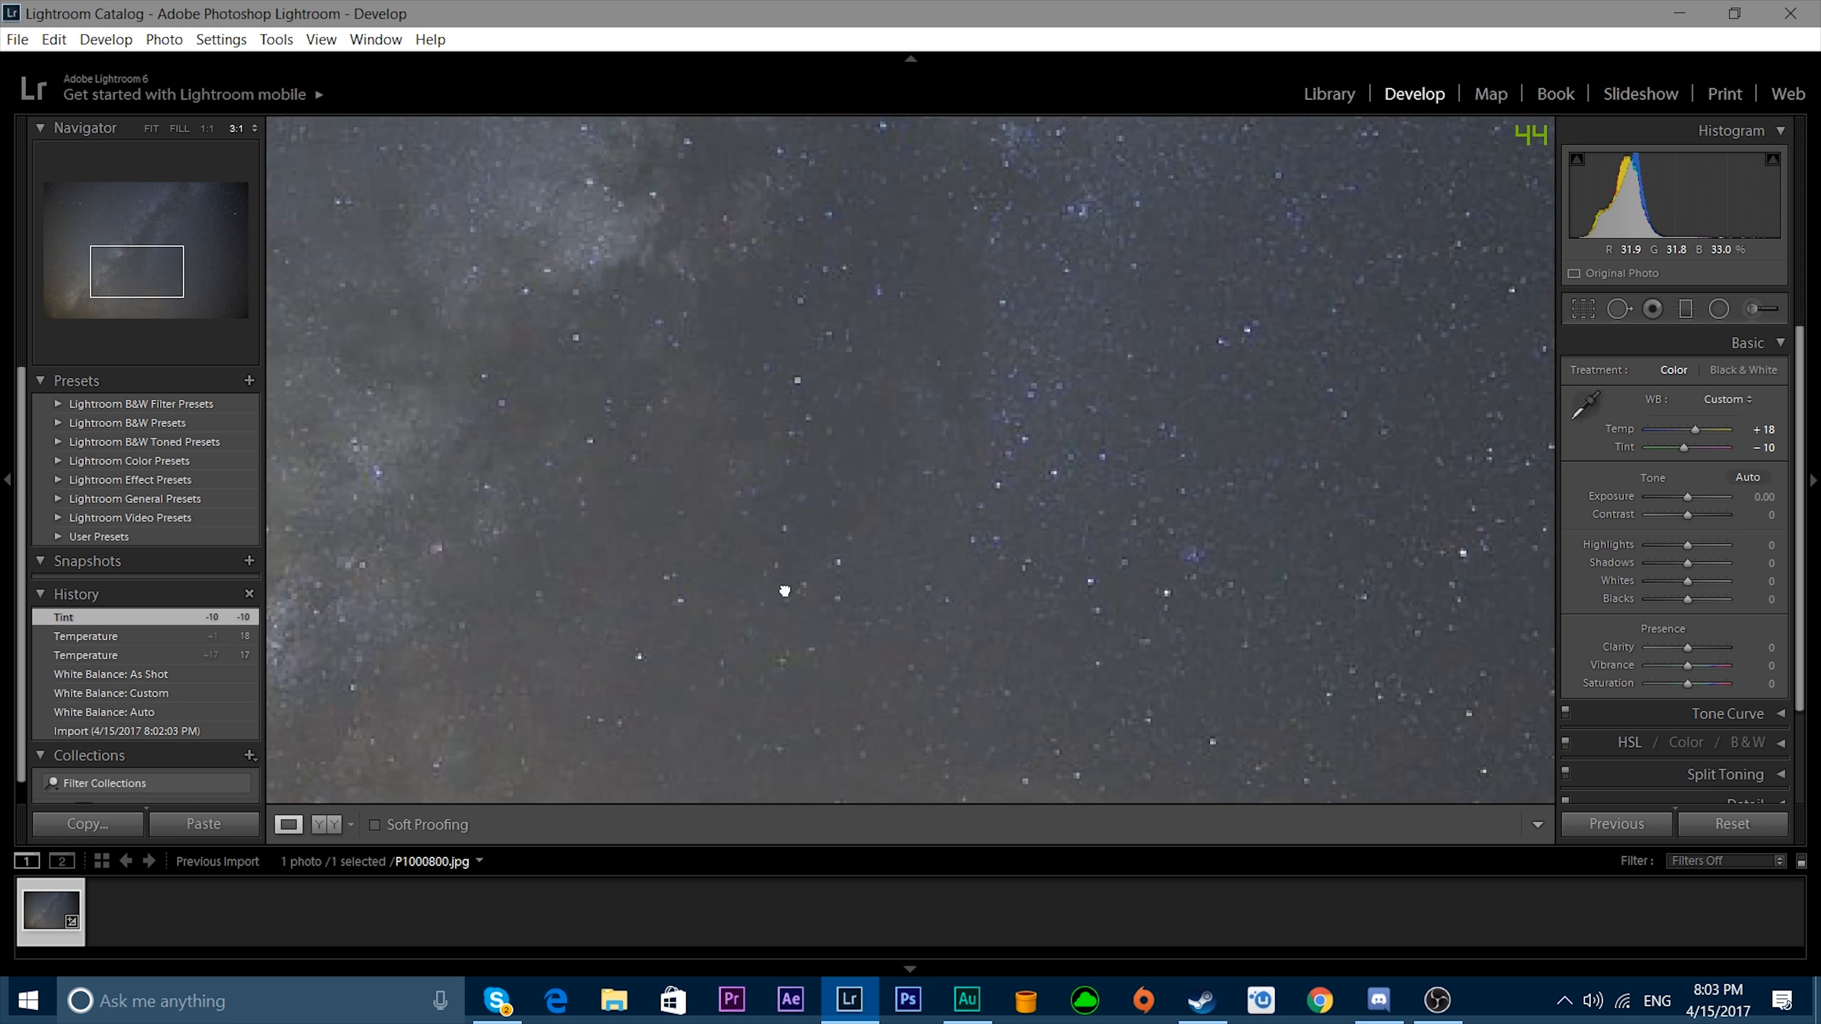
click(202, 128)
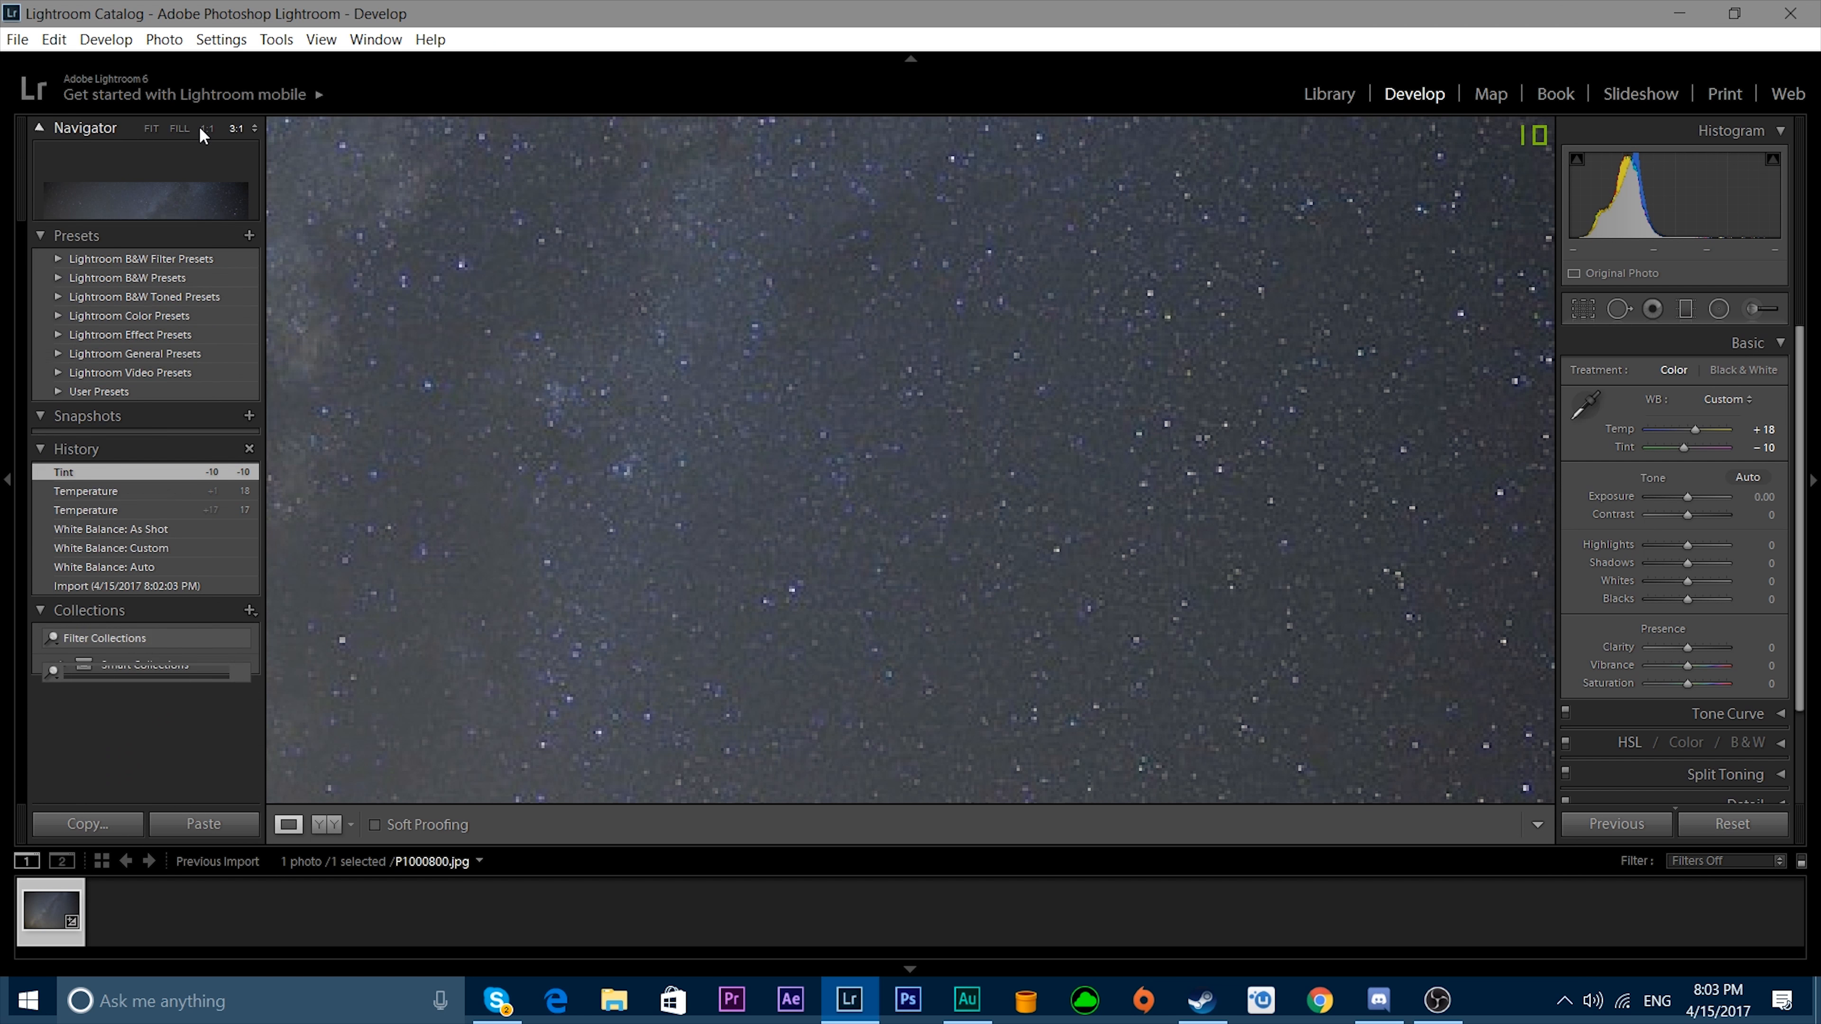
click(180, 127)
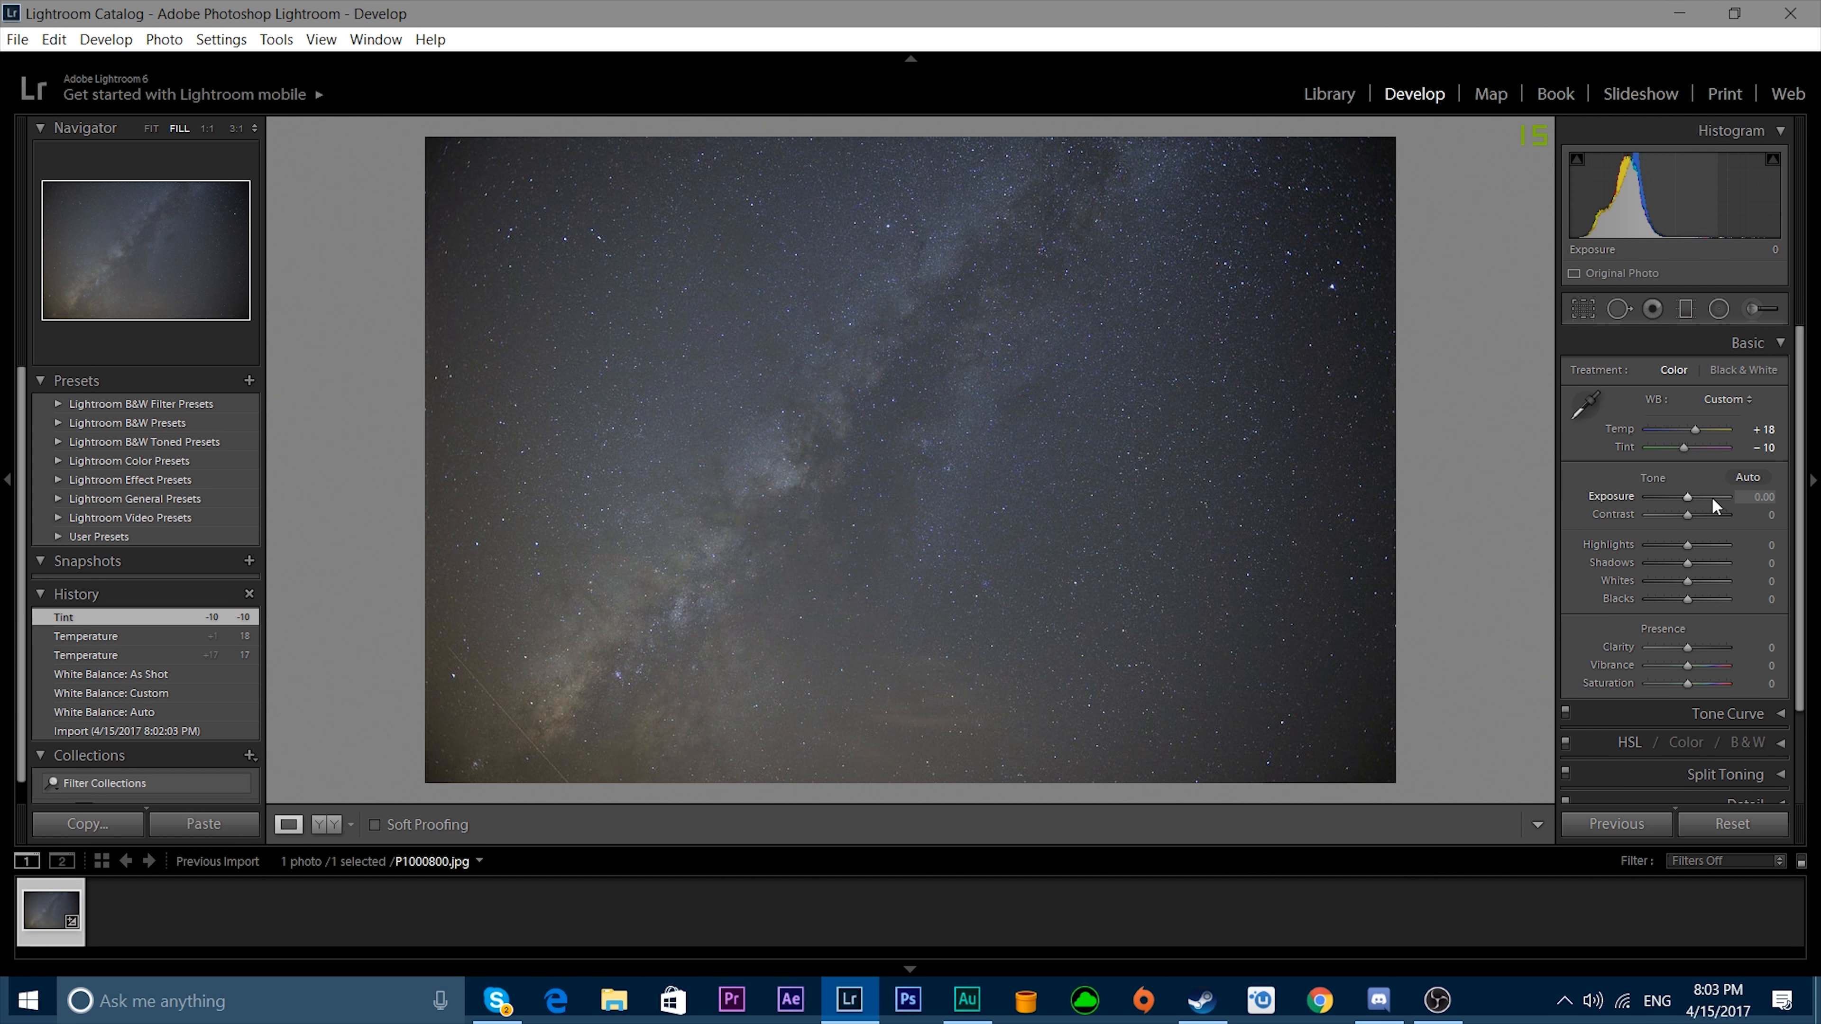
Enable lens profile corrections and set the lens make to Canon.
scroll(1728, 571, down, 3)
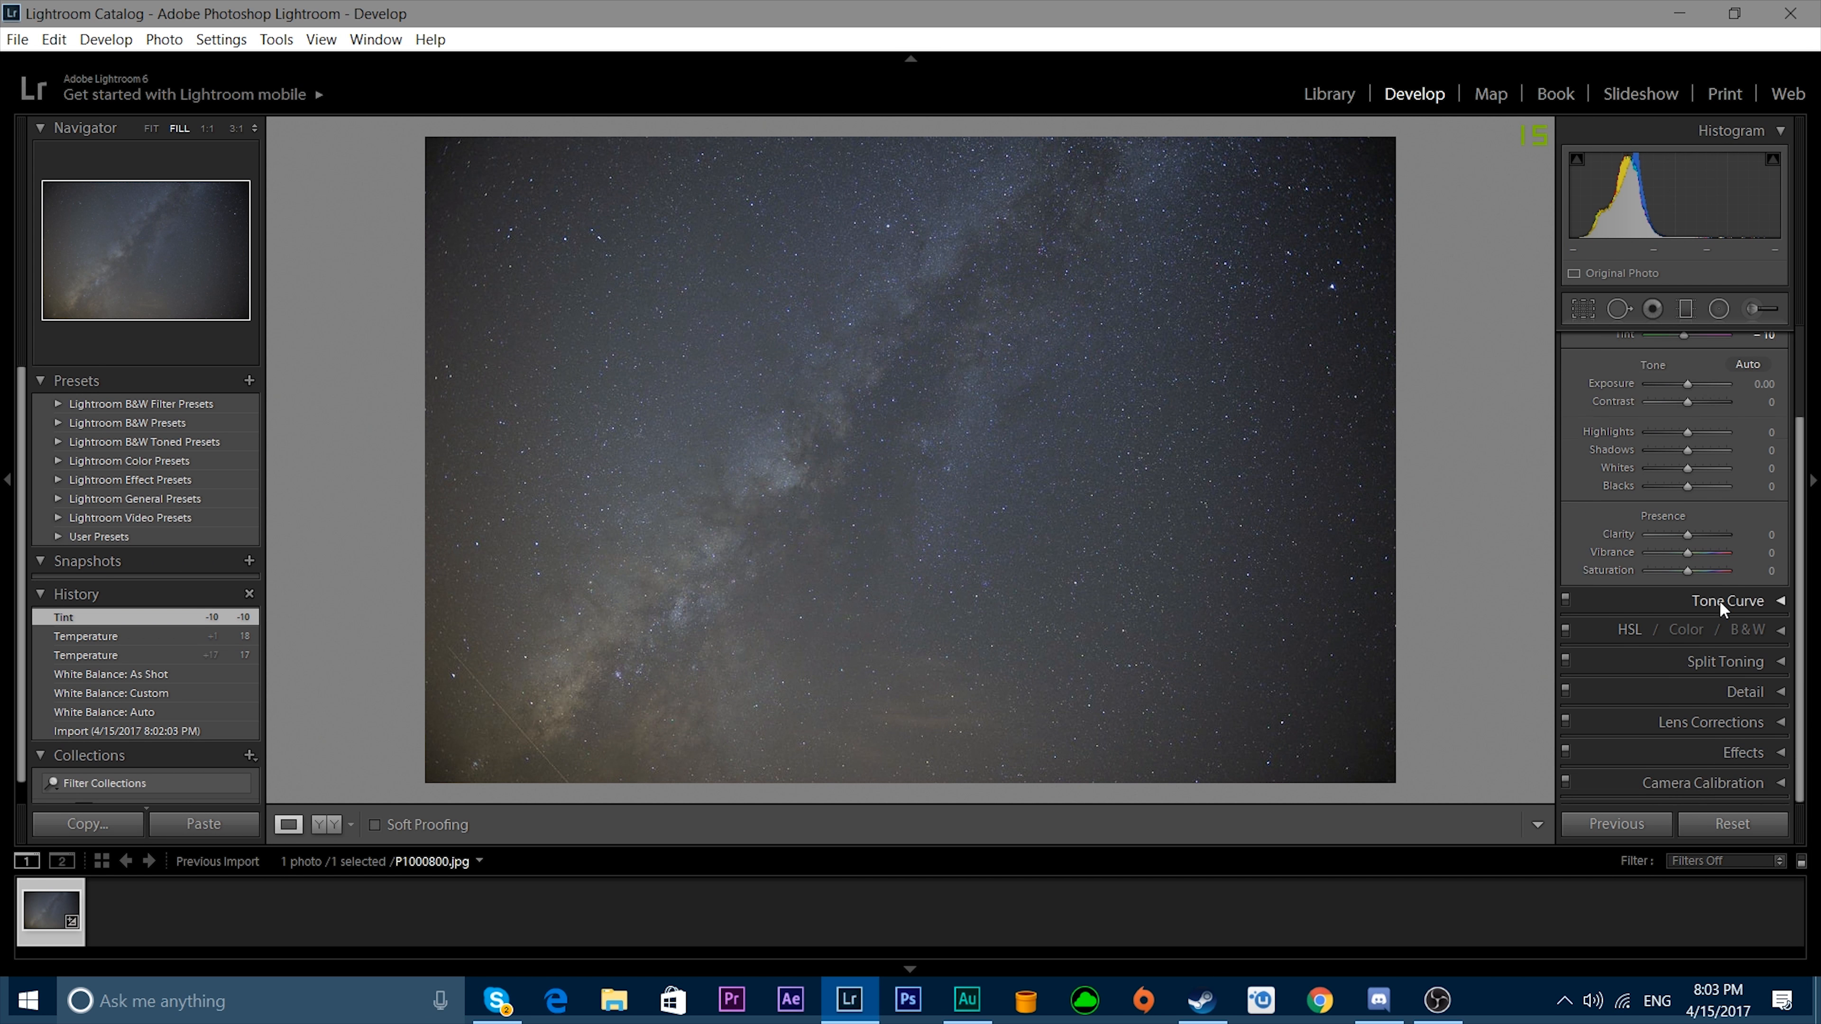
click(1736, 731)
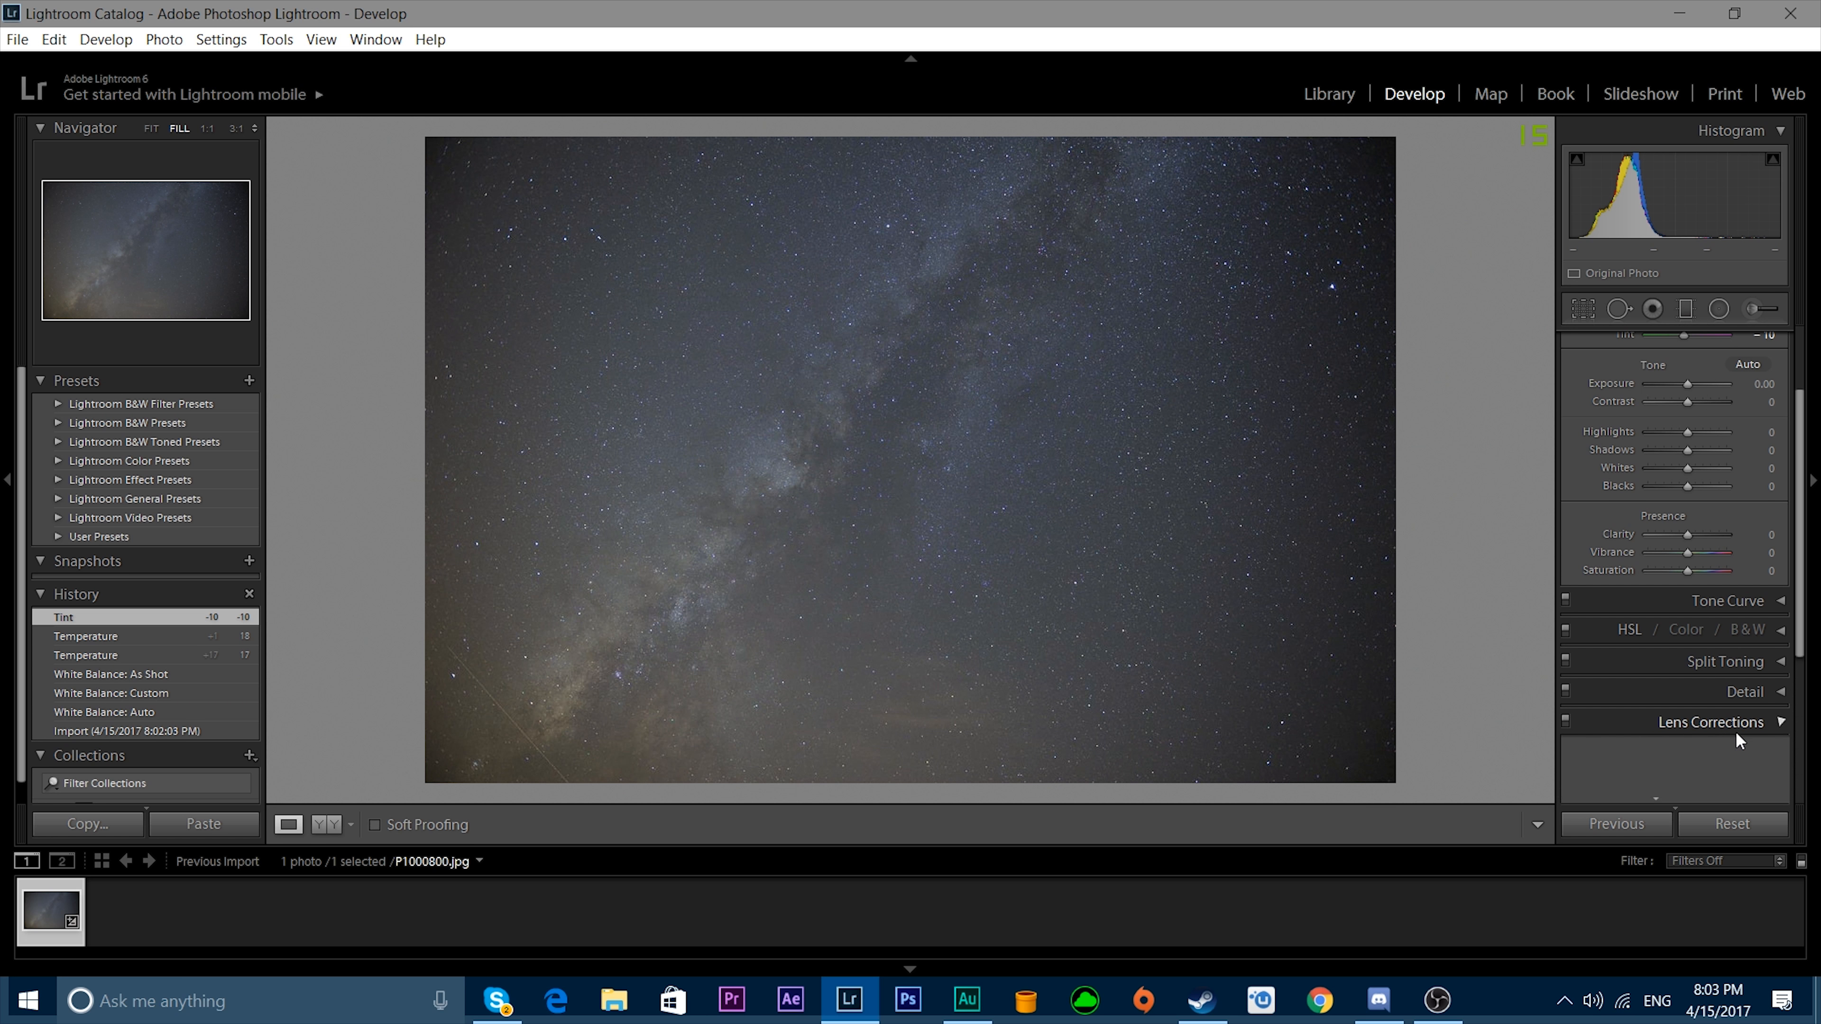
click(1602, 544)
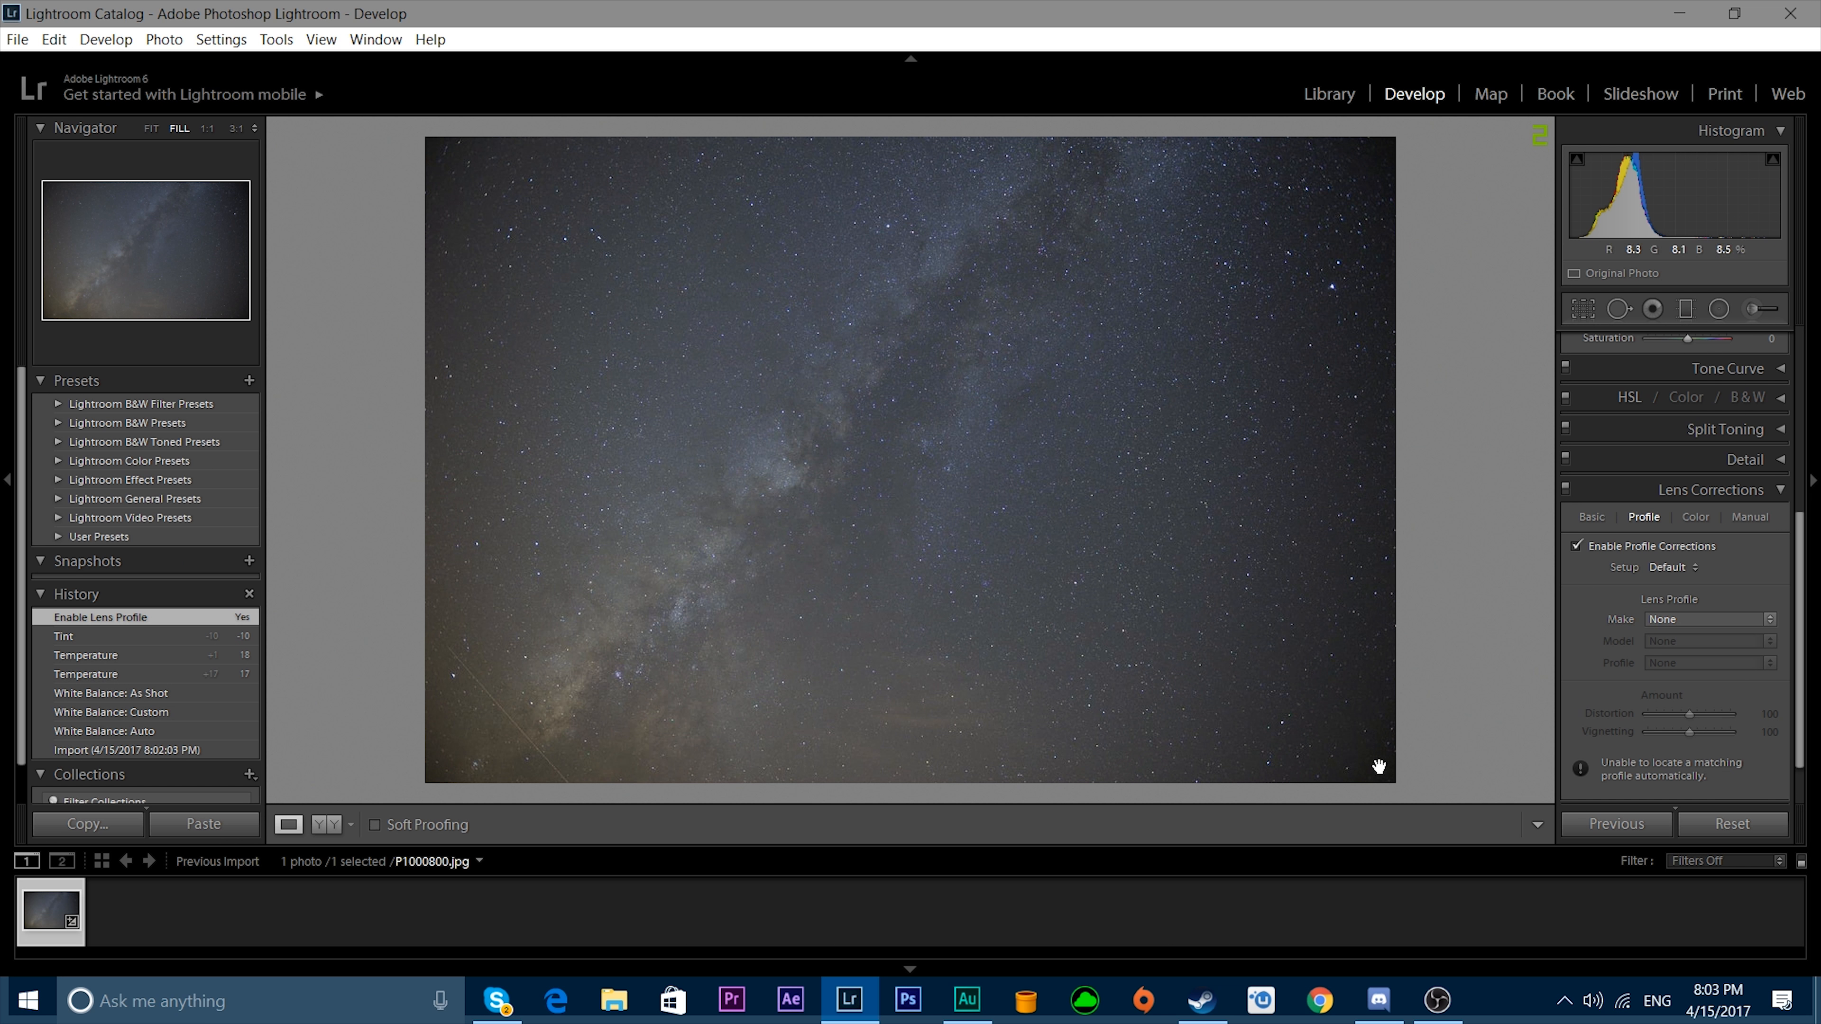
click(1693, 618)
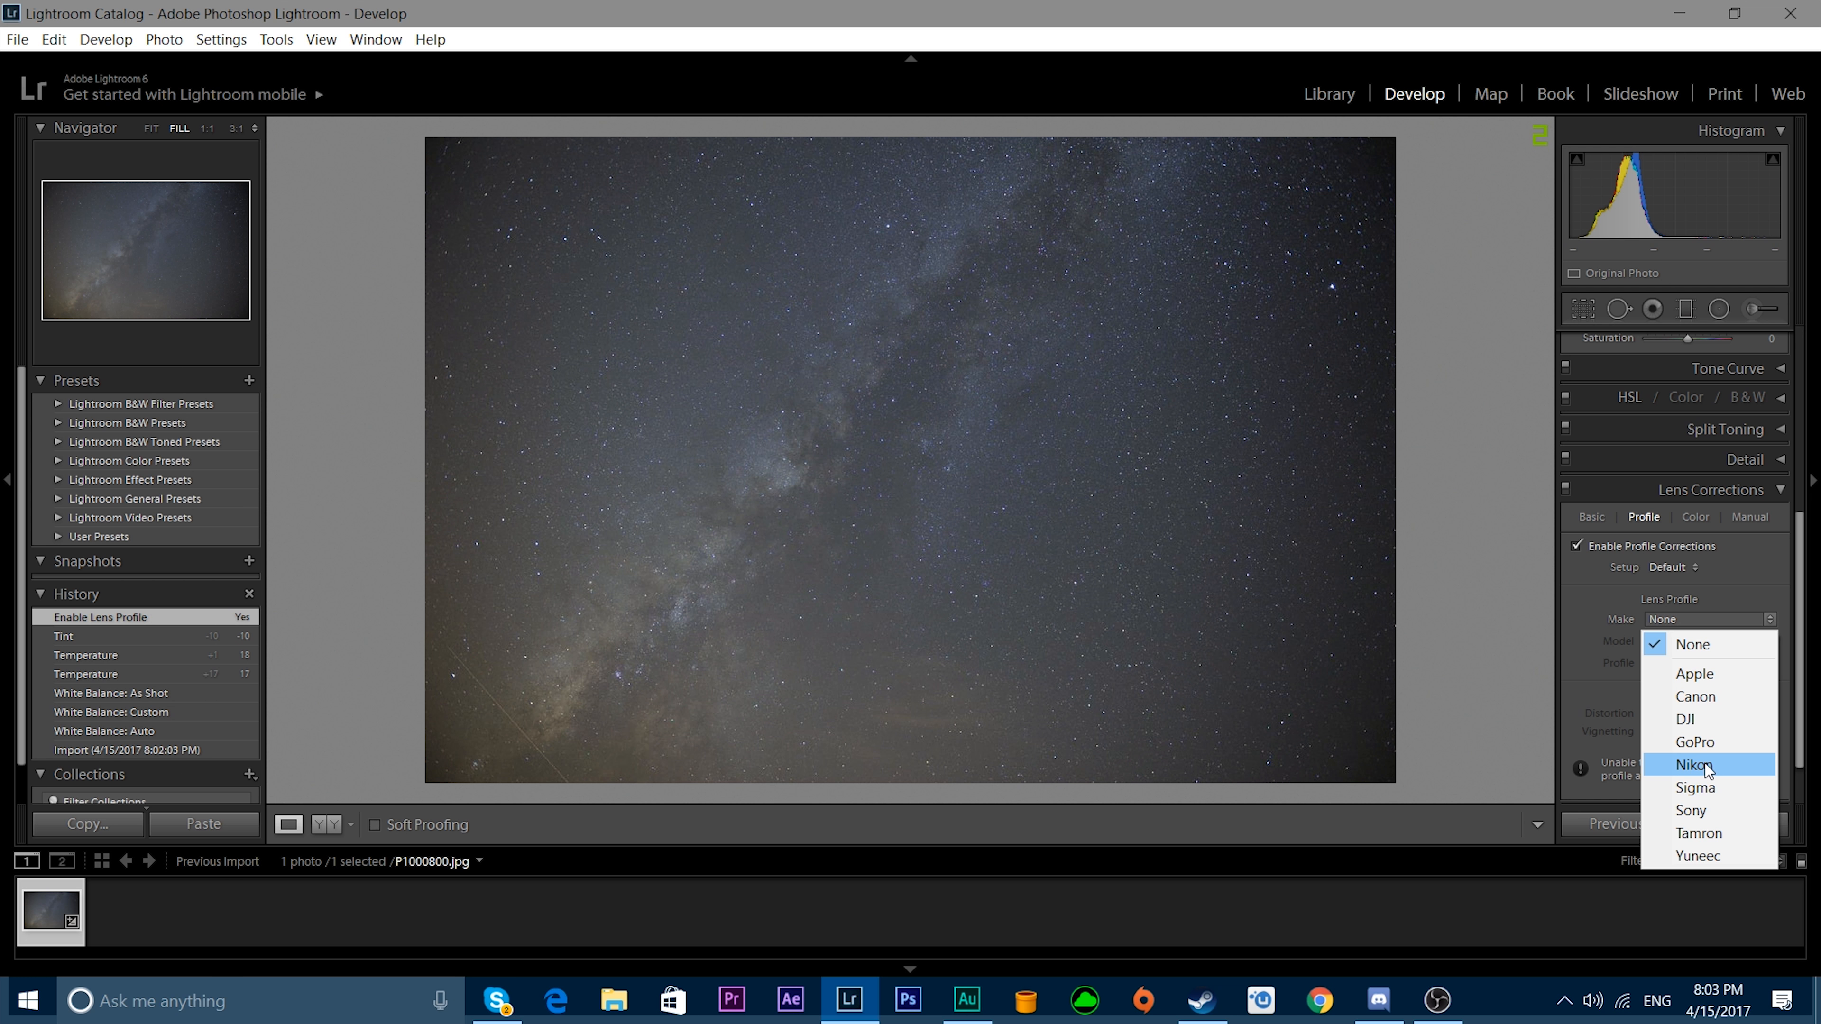
click(1725, 717)
click(1718, 617)
click(1715, 665)
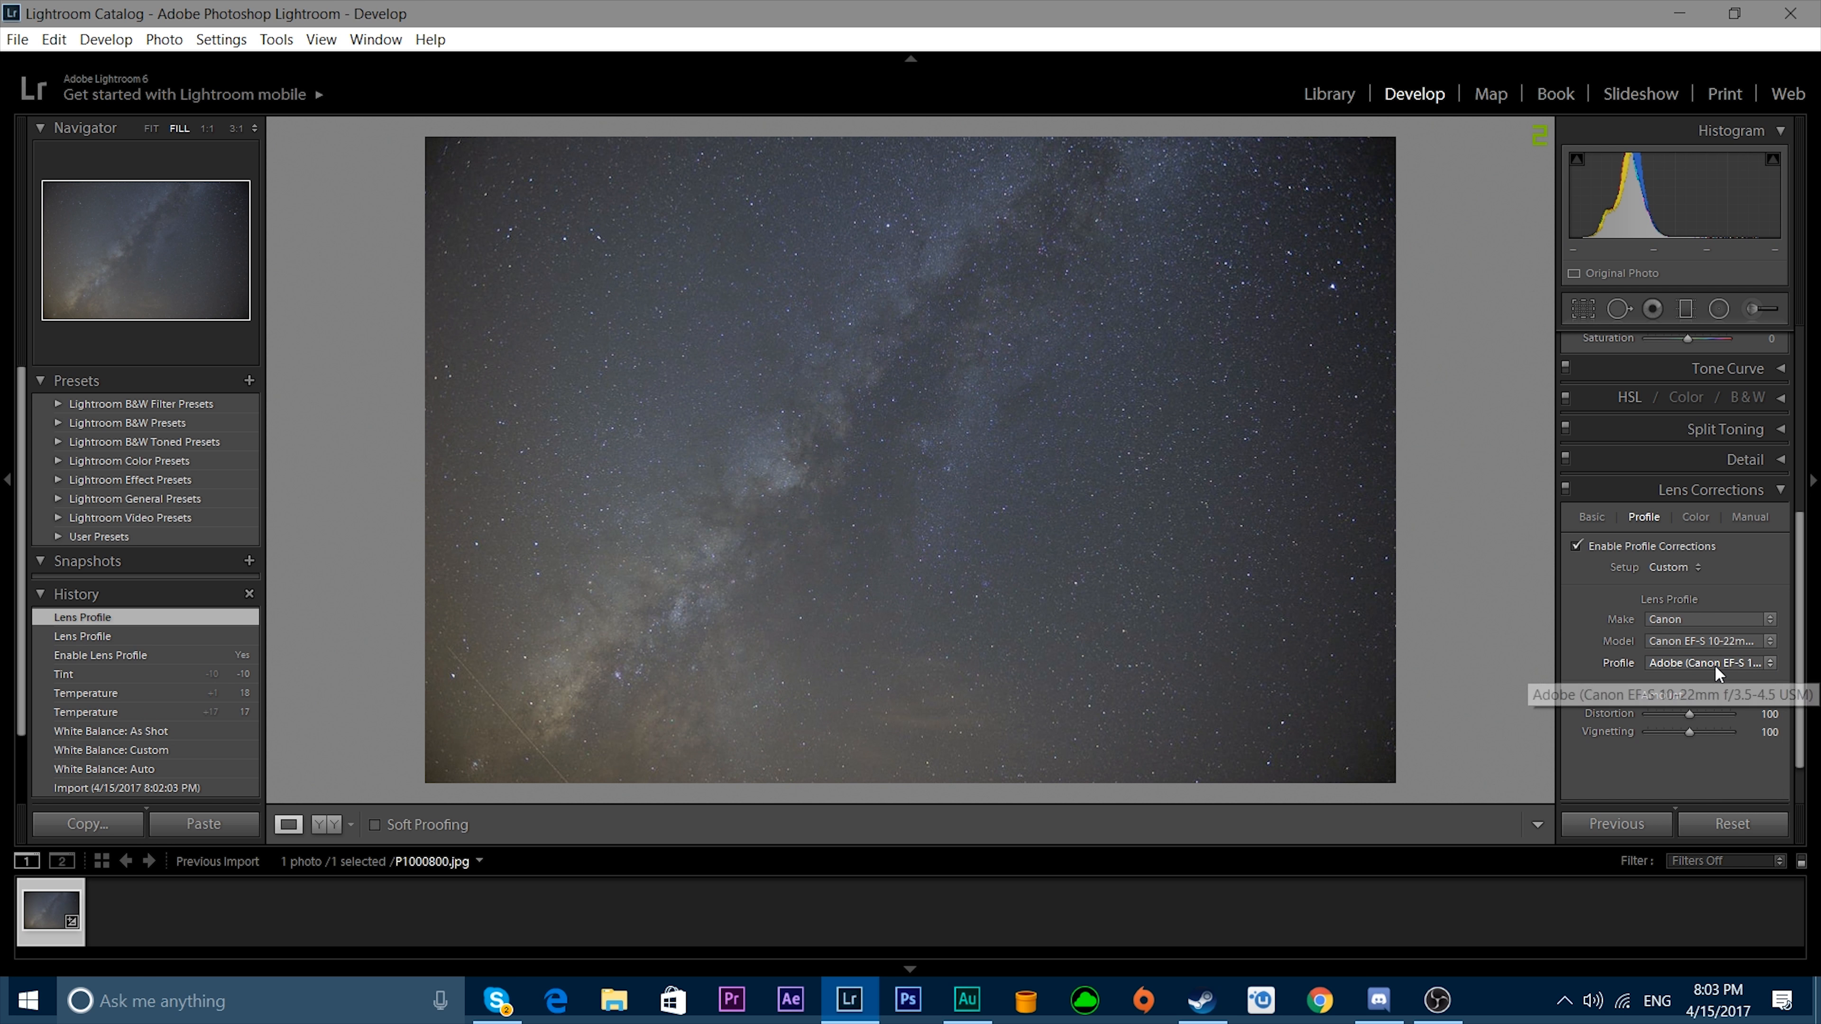
Choose the Canon EF 50mm f/1.4 USM lens model and set the profile's vignetting amount to 200.
click(1740, 644)
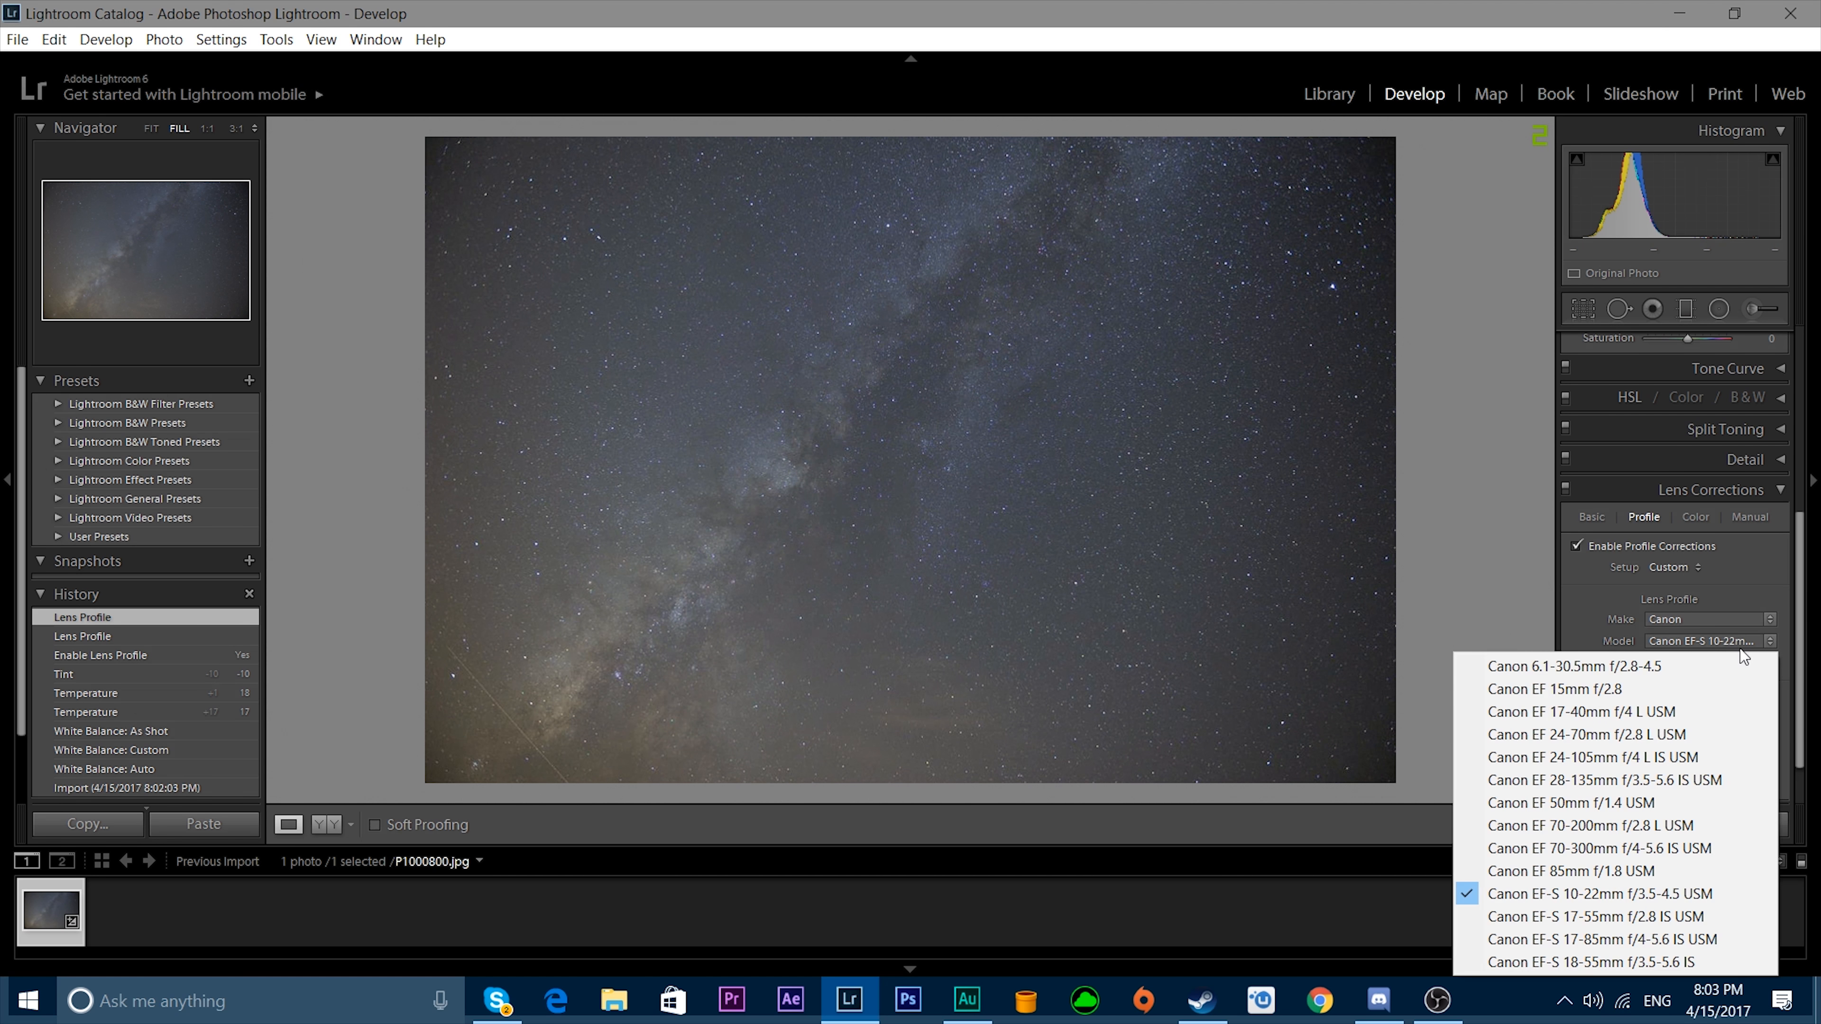
click(1610, 801)
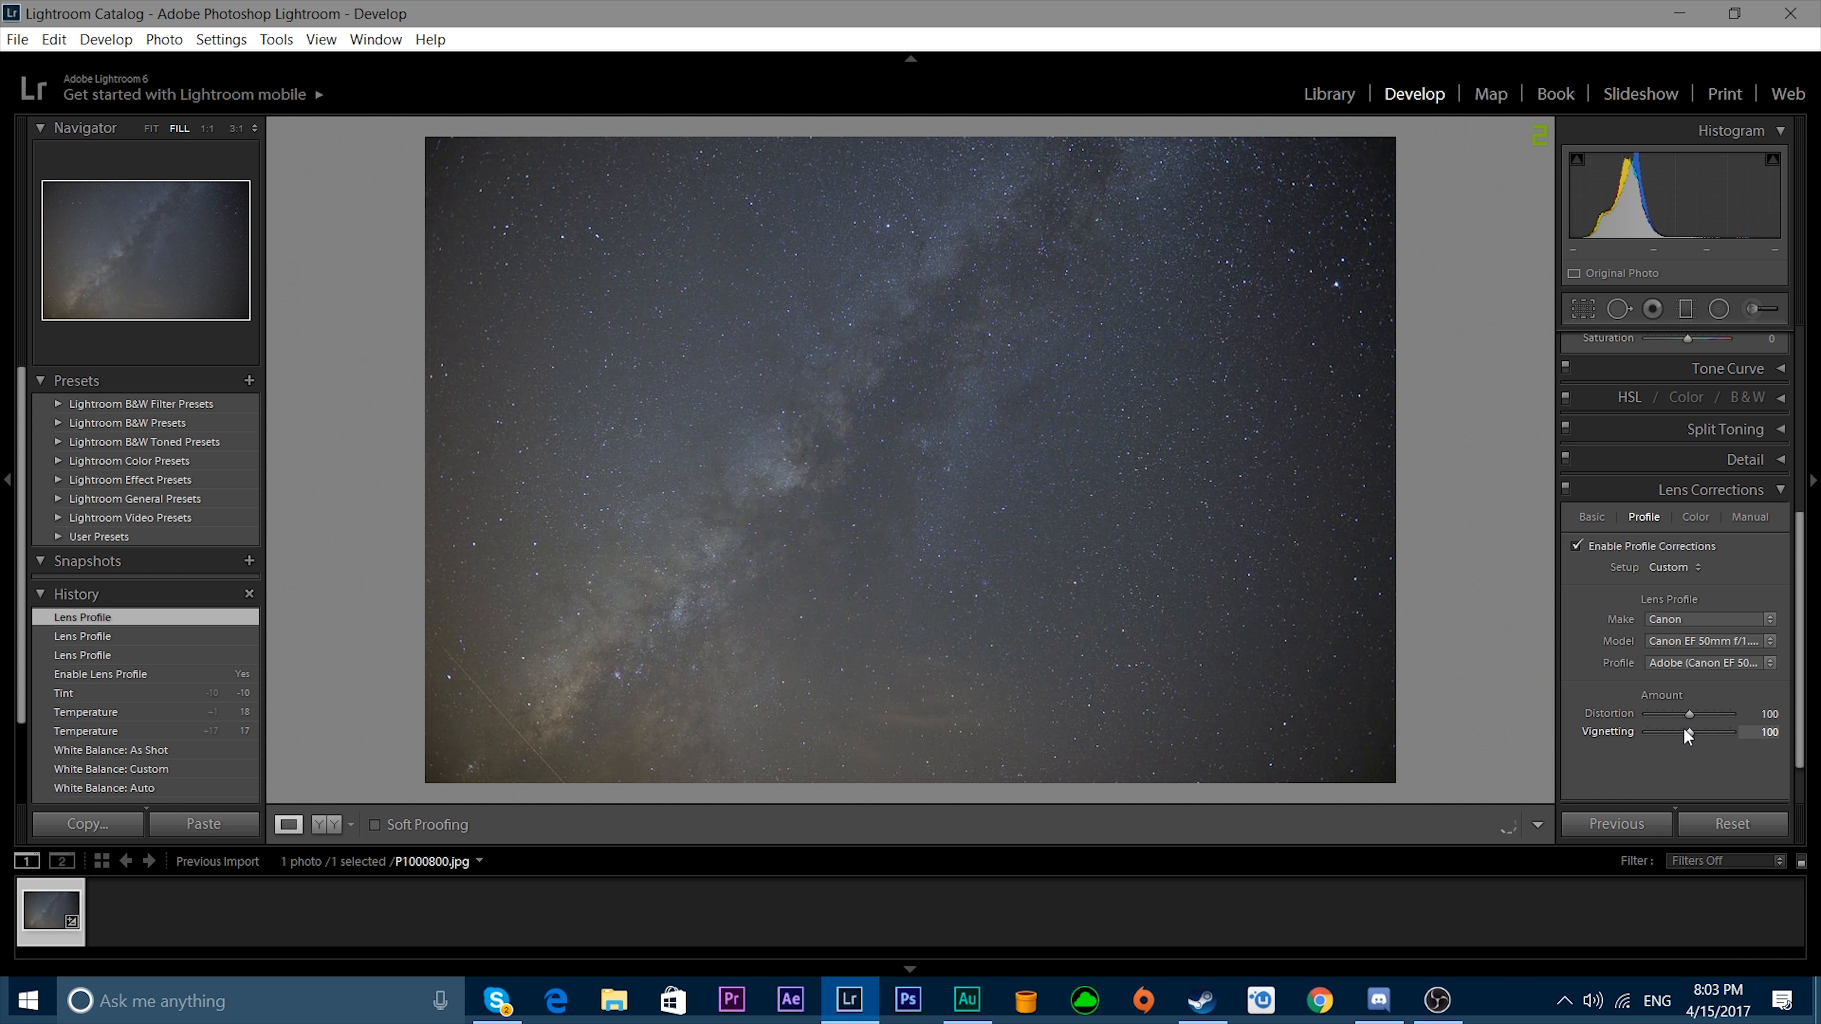
drag(1685, 729, 1755, 723)
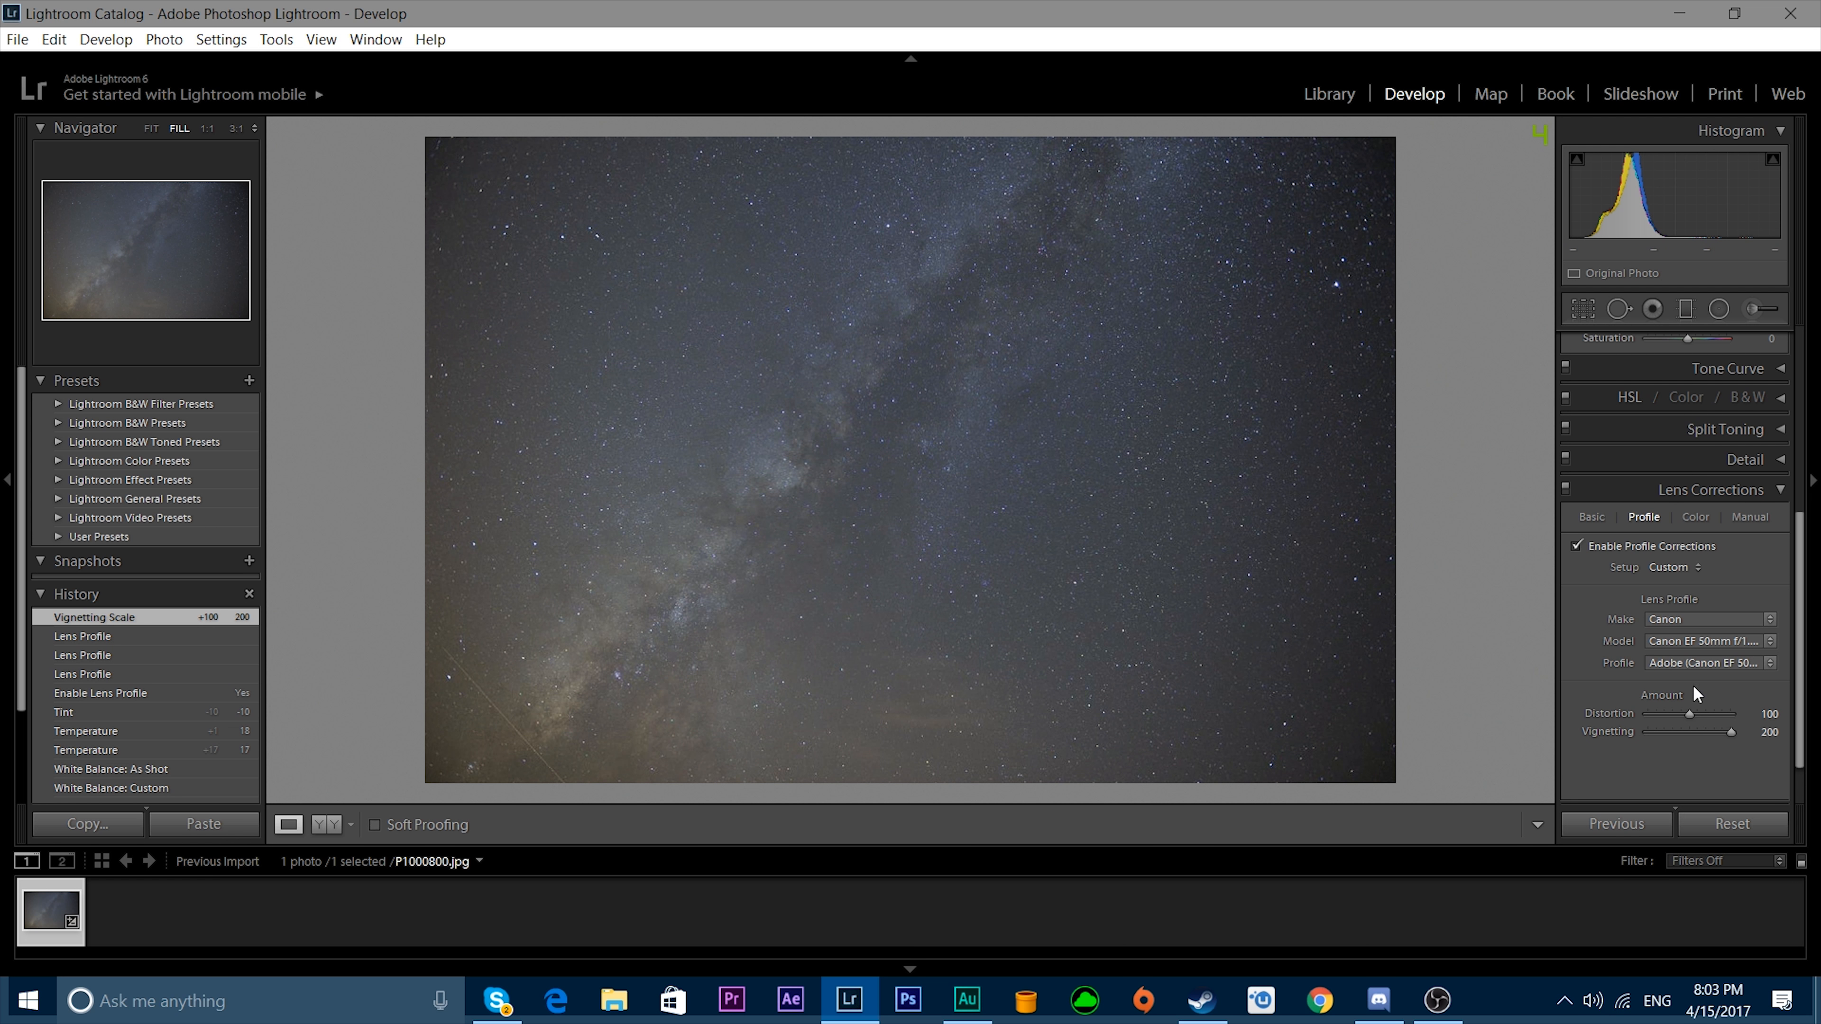
Compare the whole photo before and after the white balance and lens corrections, side by side.
key(y)
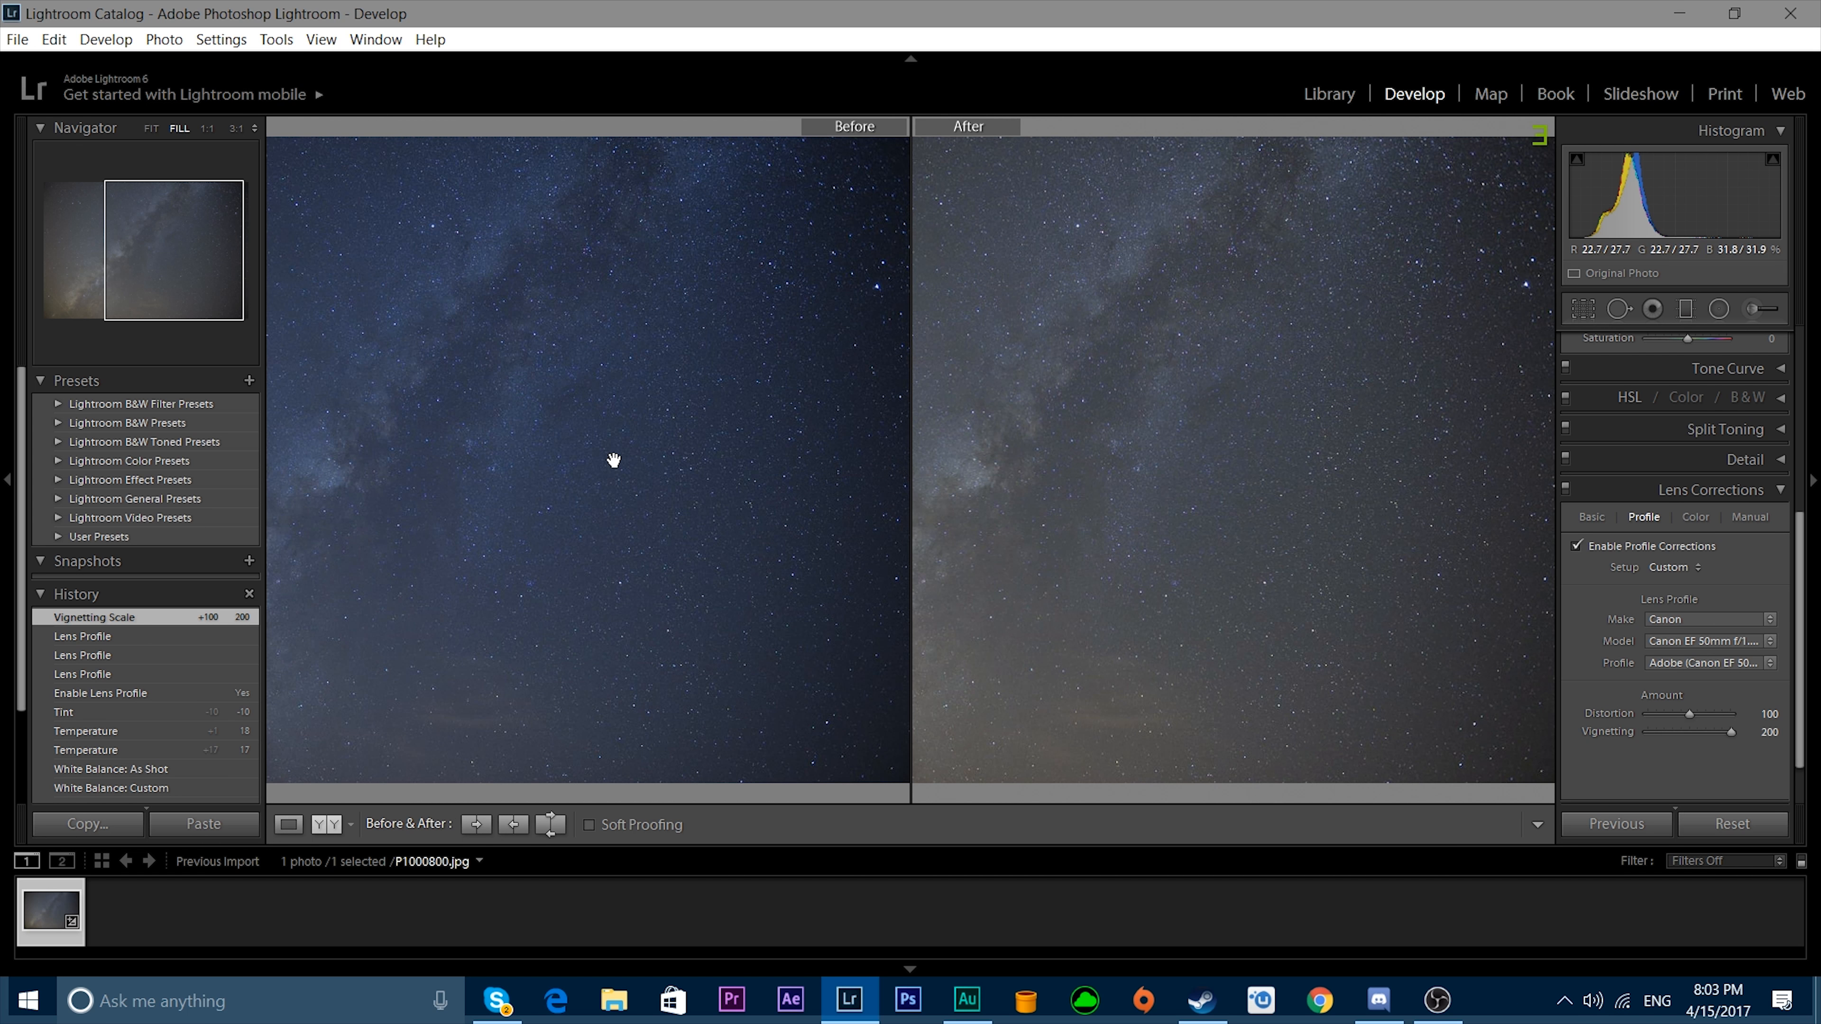
drag(614, 460, 894, 333)
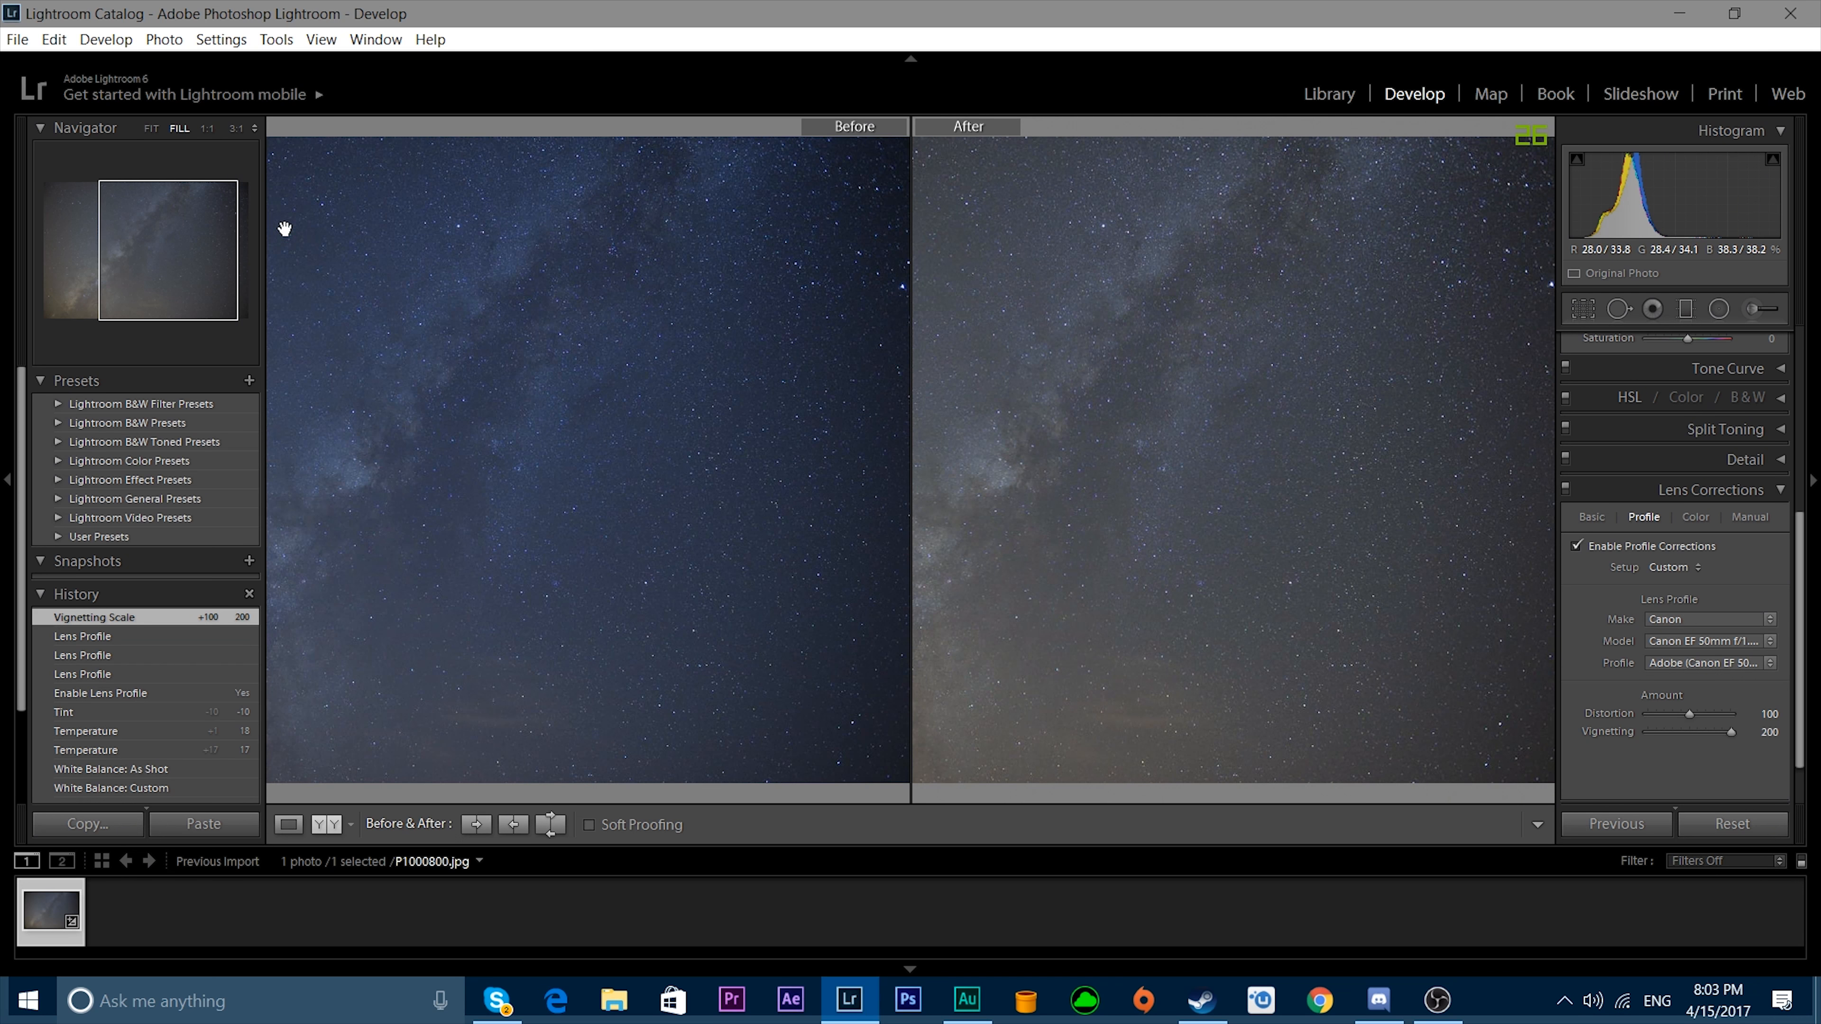
click(165, 129)
click(149, 129)
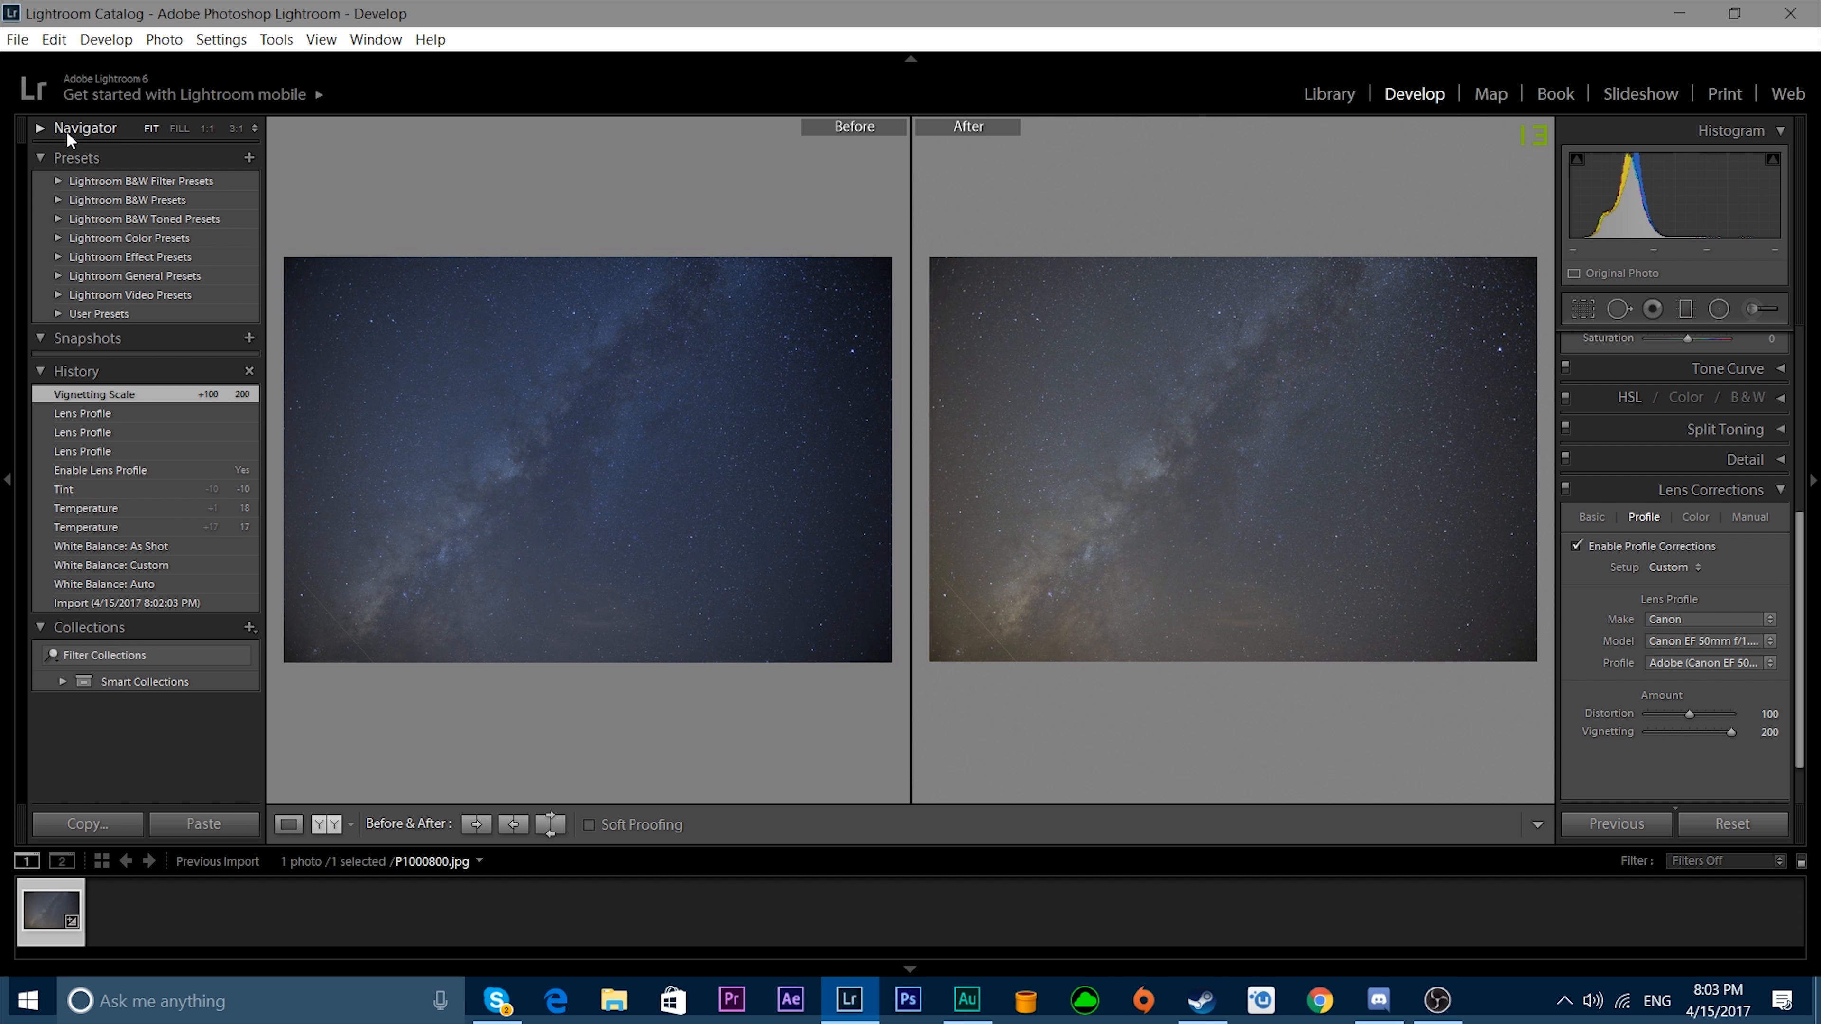
click(42, 127)
click(792, 491)
click(793, 491)
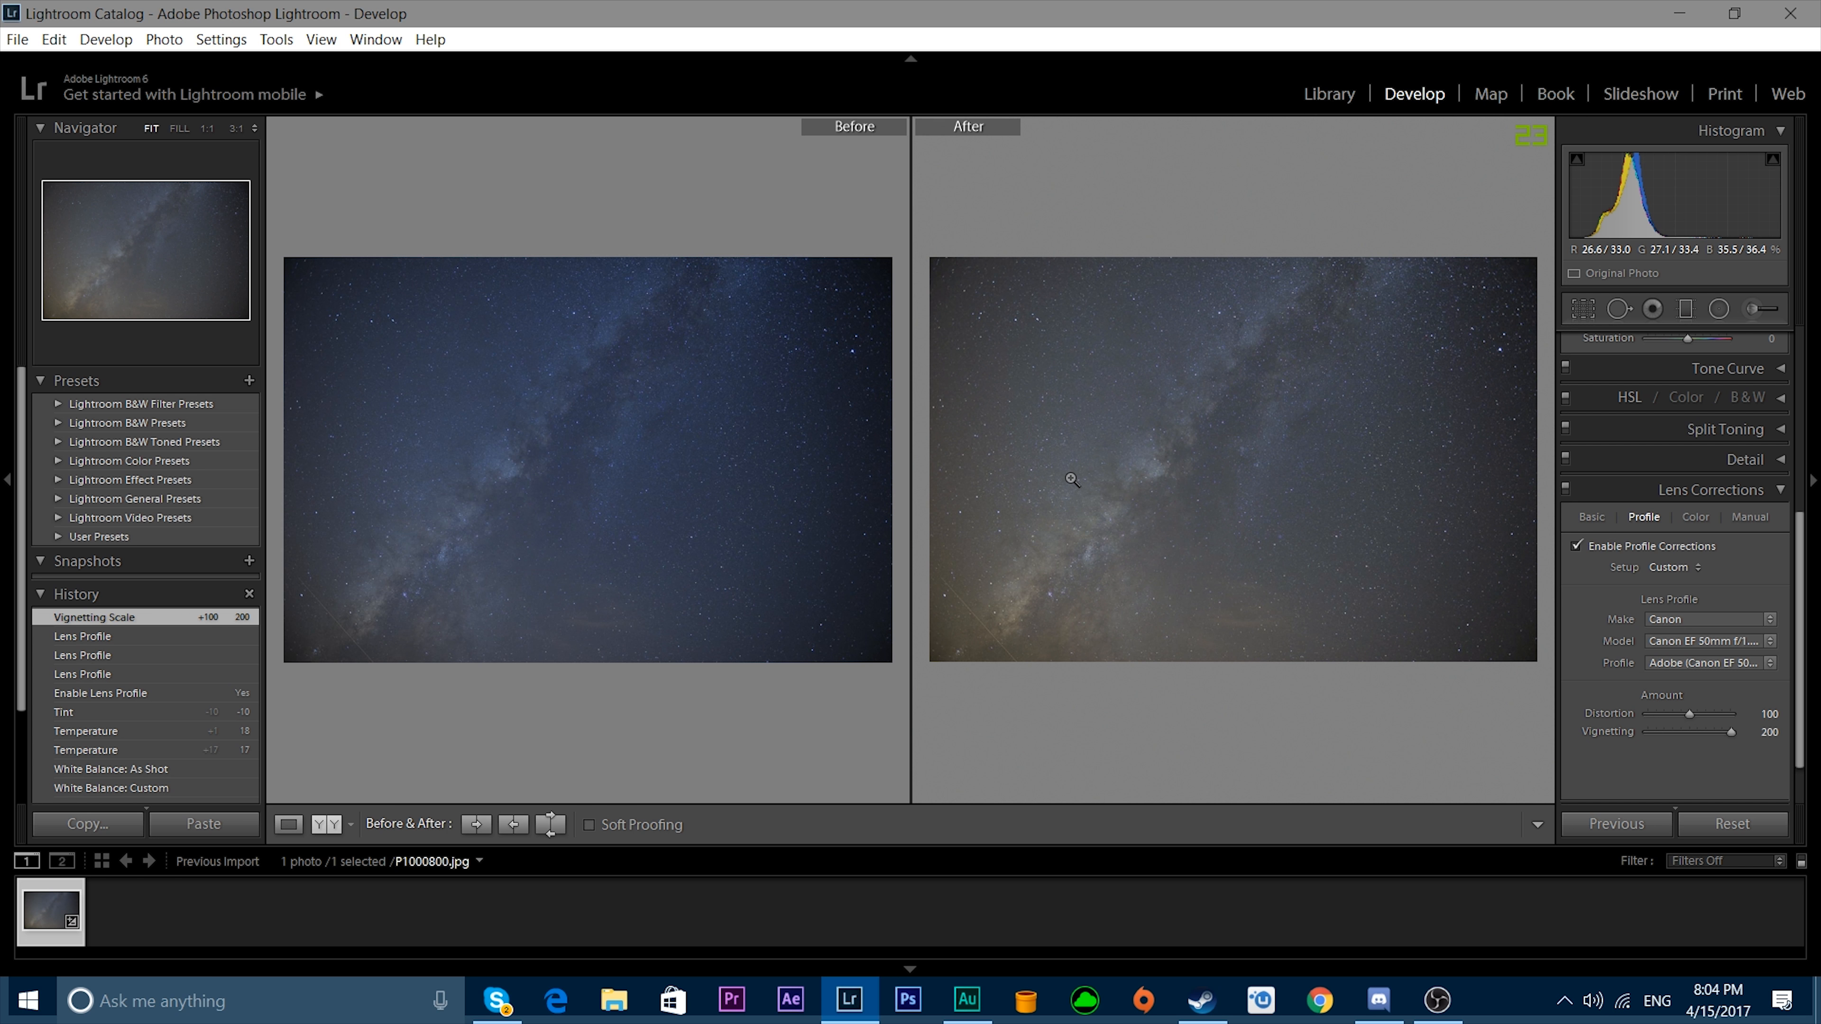
key(y)
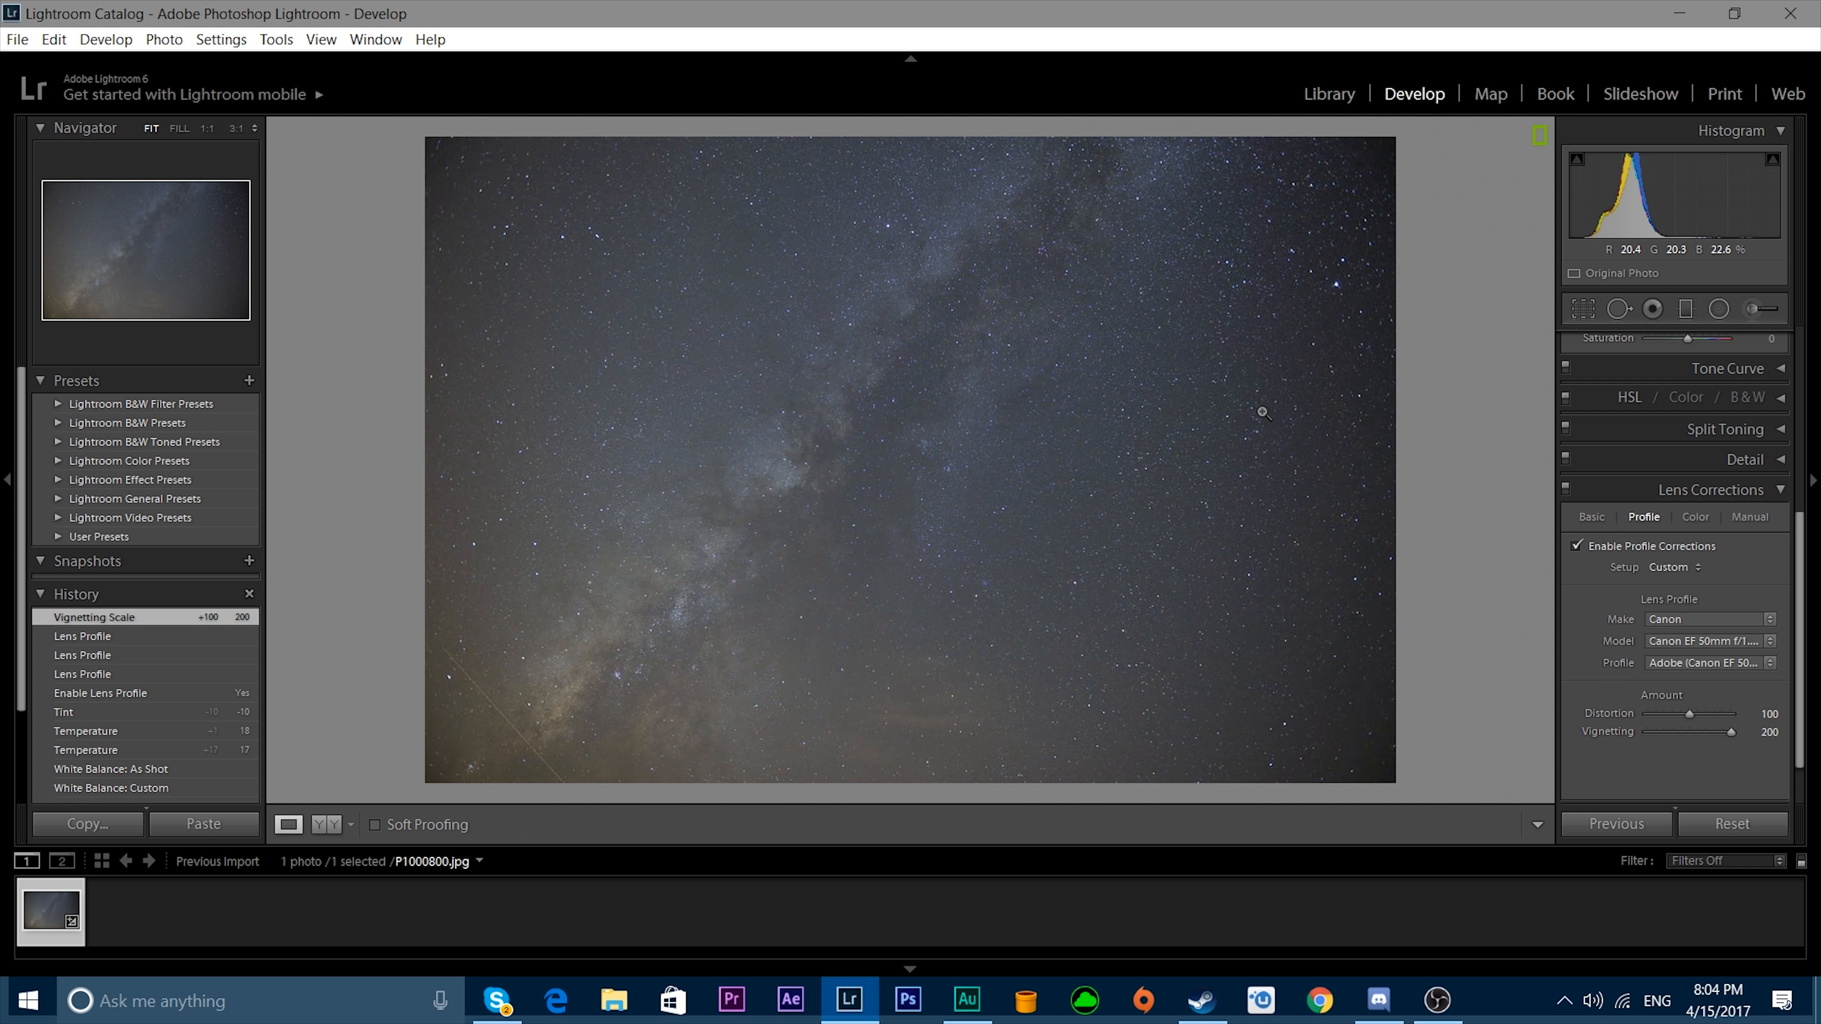
Set Highlights to +45, Shadows to +26, Whites to +24 and Clarity to +38.
scroll(1557, 463, up, 5)
drag(1688, 546, 1706, 546)
drag(1687, 564, 1726, 564)
drag(1726, 564, 1698, 564)
scroll(1692, 585, down, 2)
drag(1688, 582, 1705, 572)
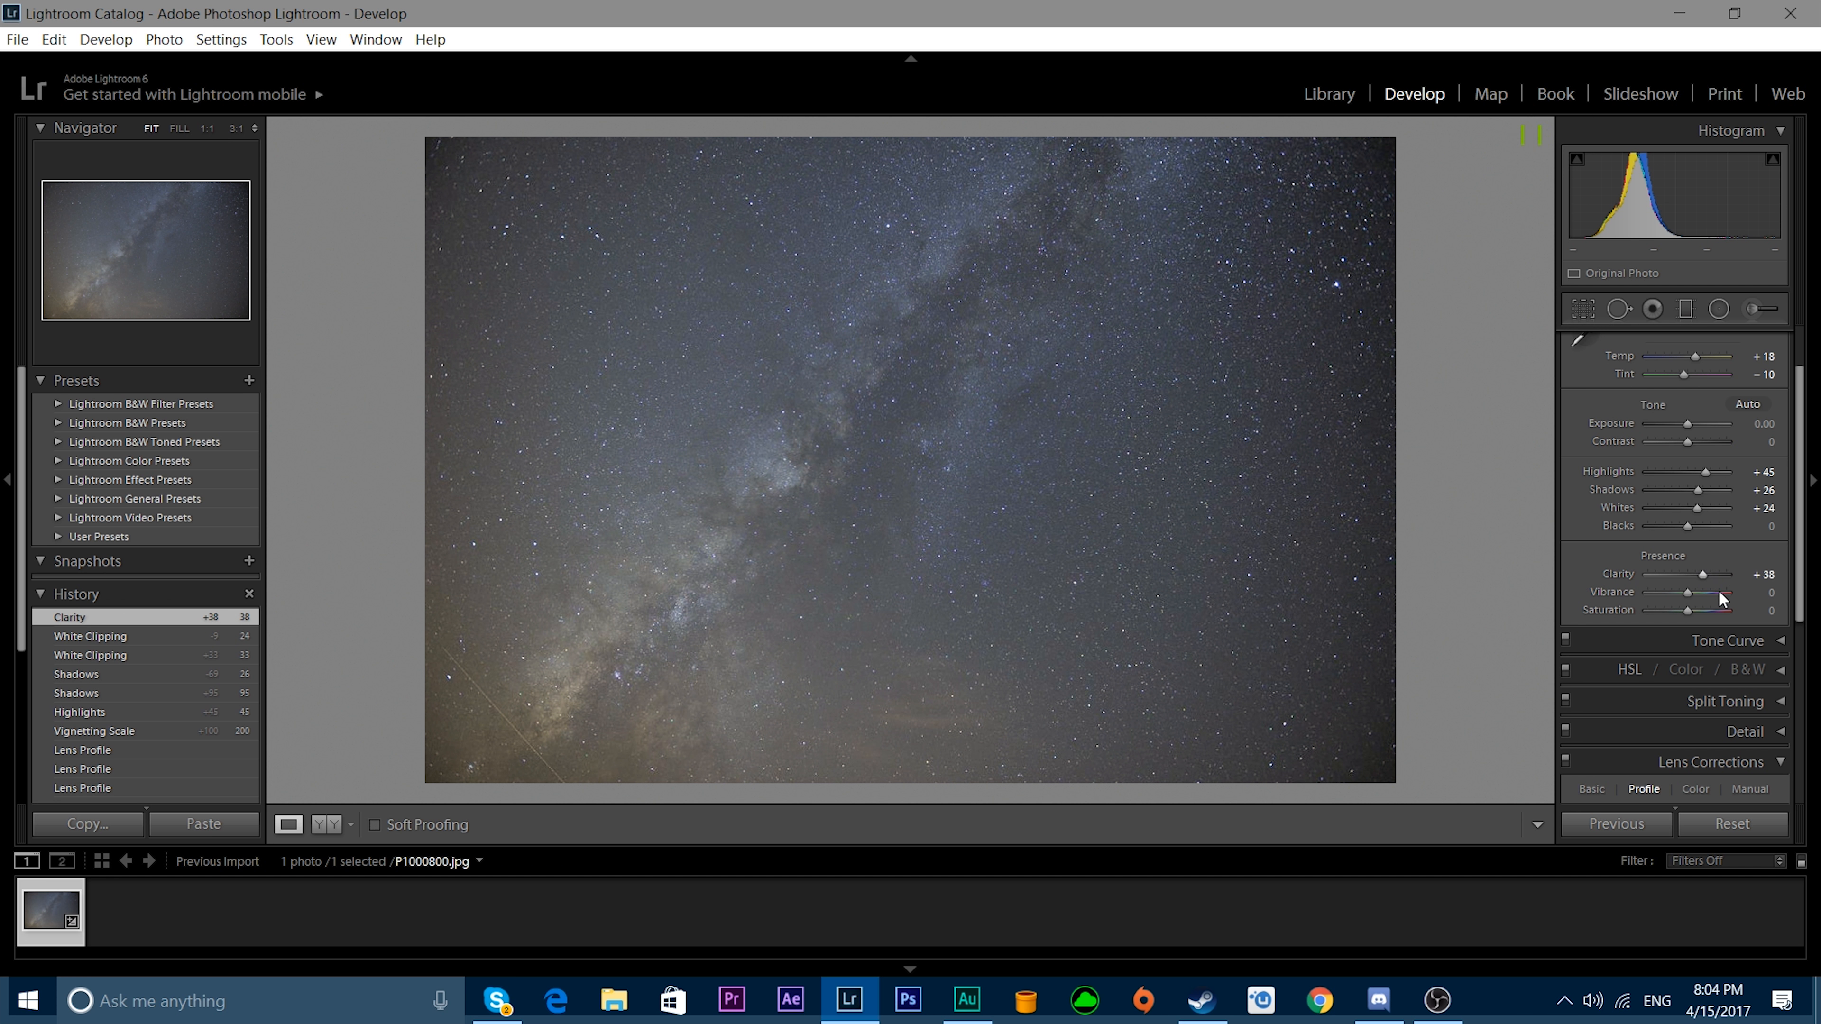
Set Saturation and Vibrance to +7 each, and compare the photo with its original version.
scroll(1724, 597, down, 1)
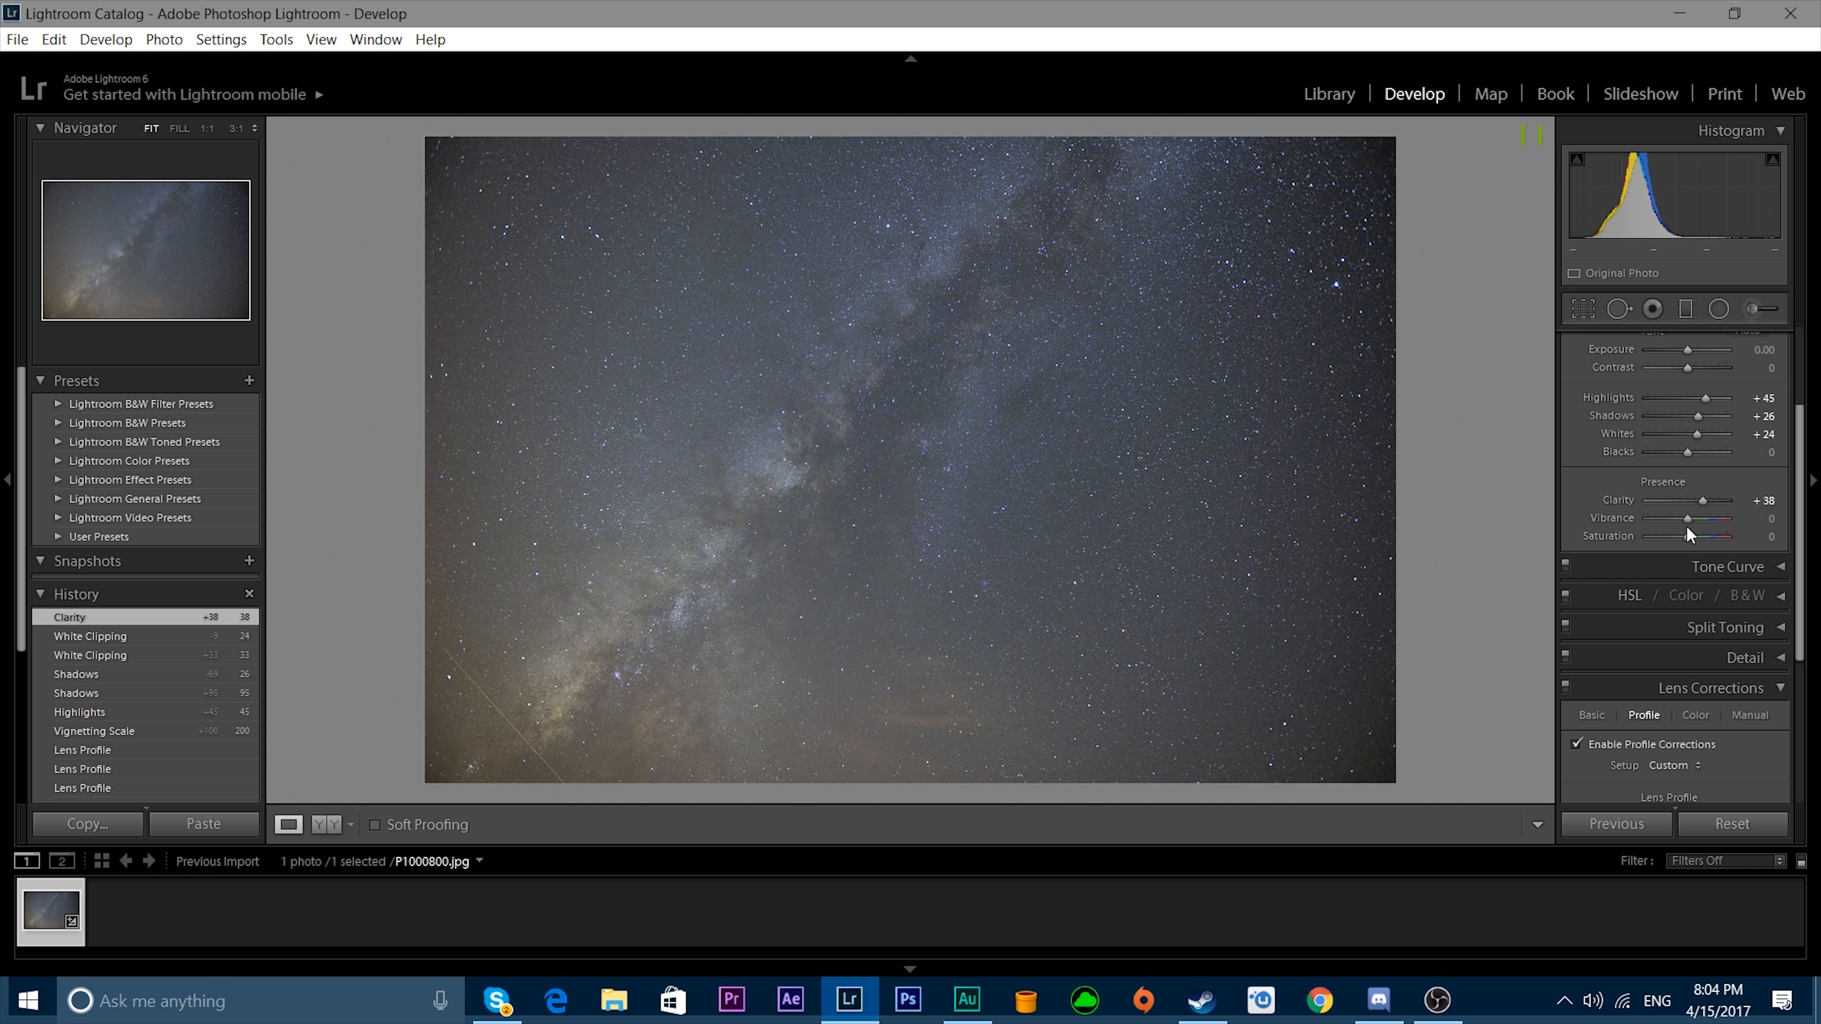
drag(1687, 537, 1690, 539)
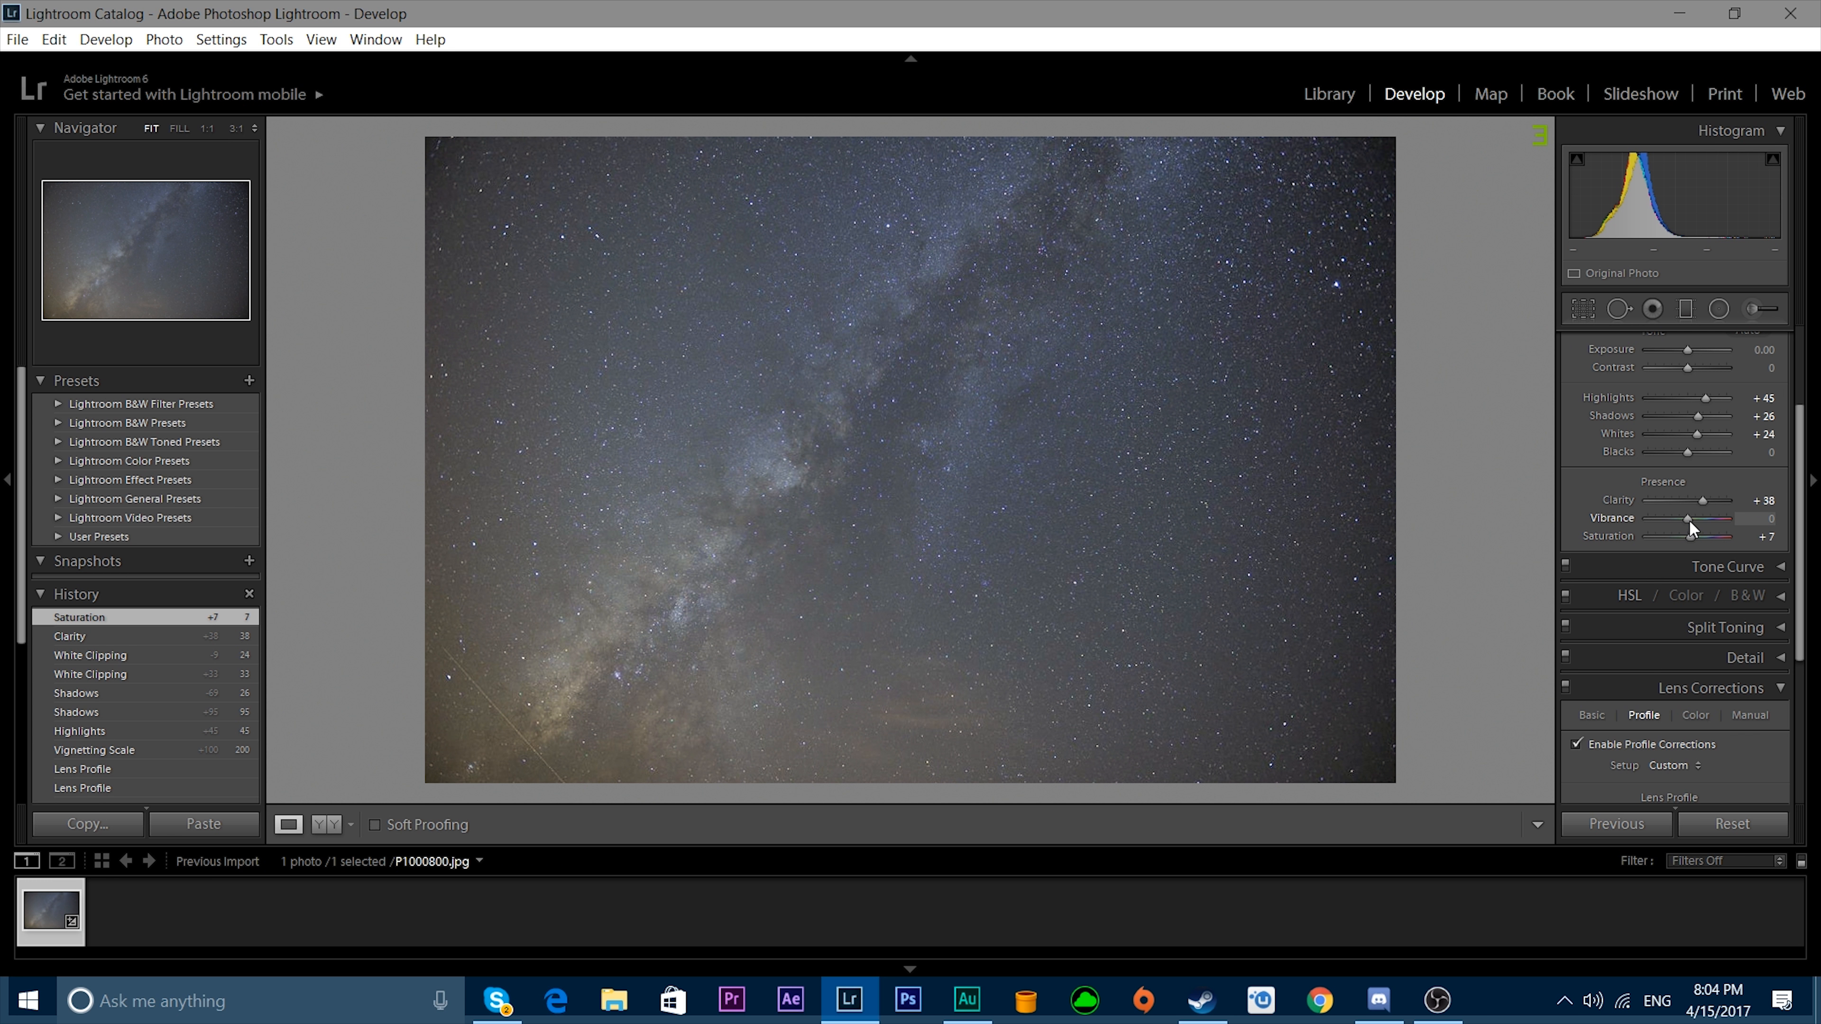
key(y)
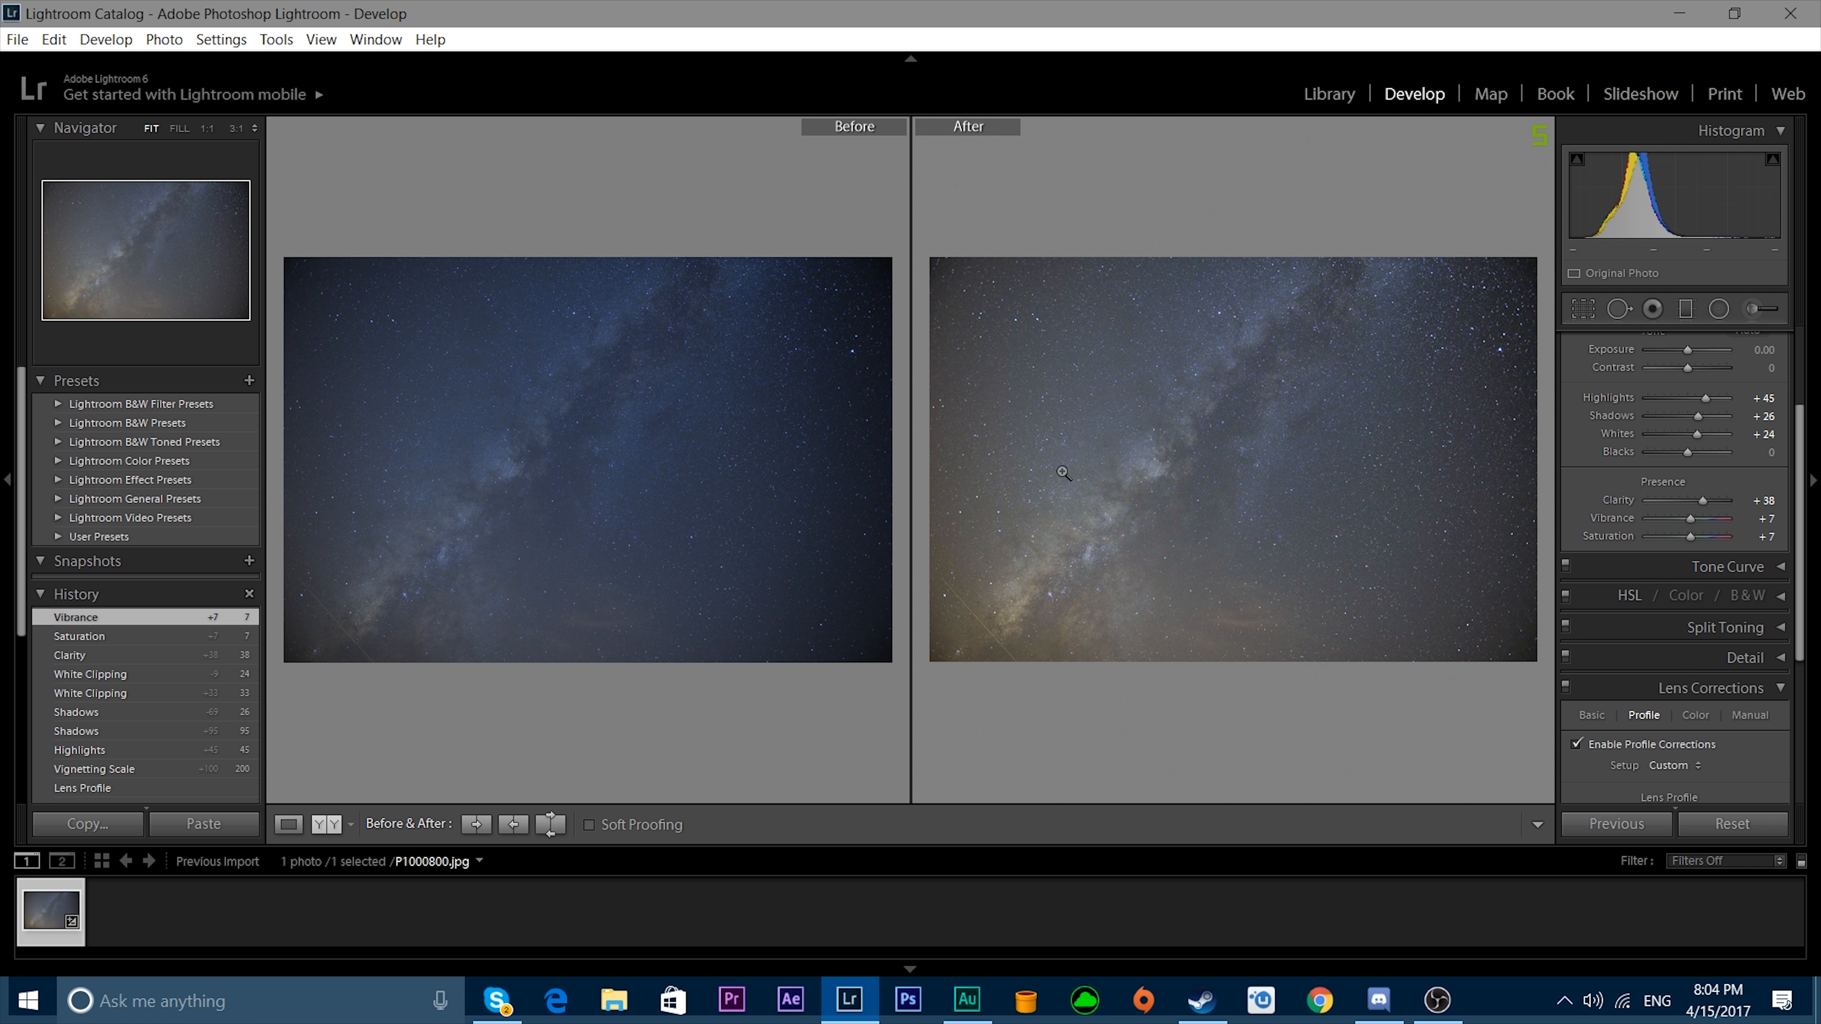
key(y)
Set luminance noise reduction to 4 and color noise reduction to 6, and check the before and after versions.
scroll(1750, 553, down, 2)
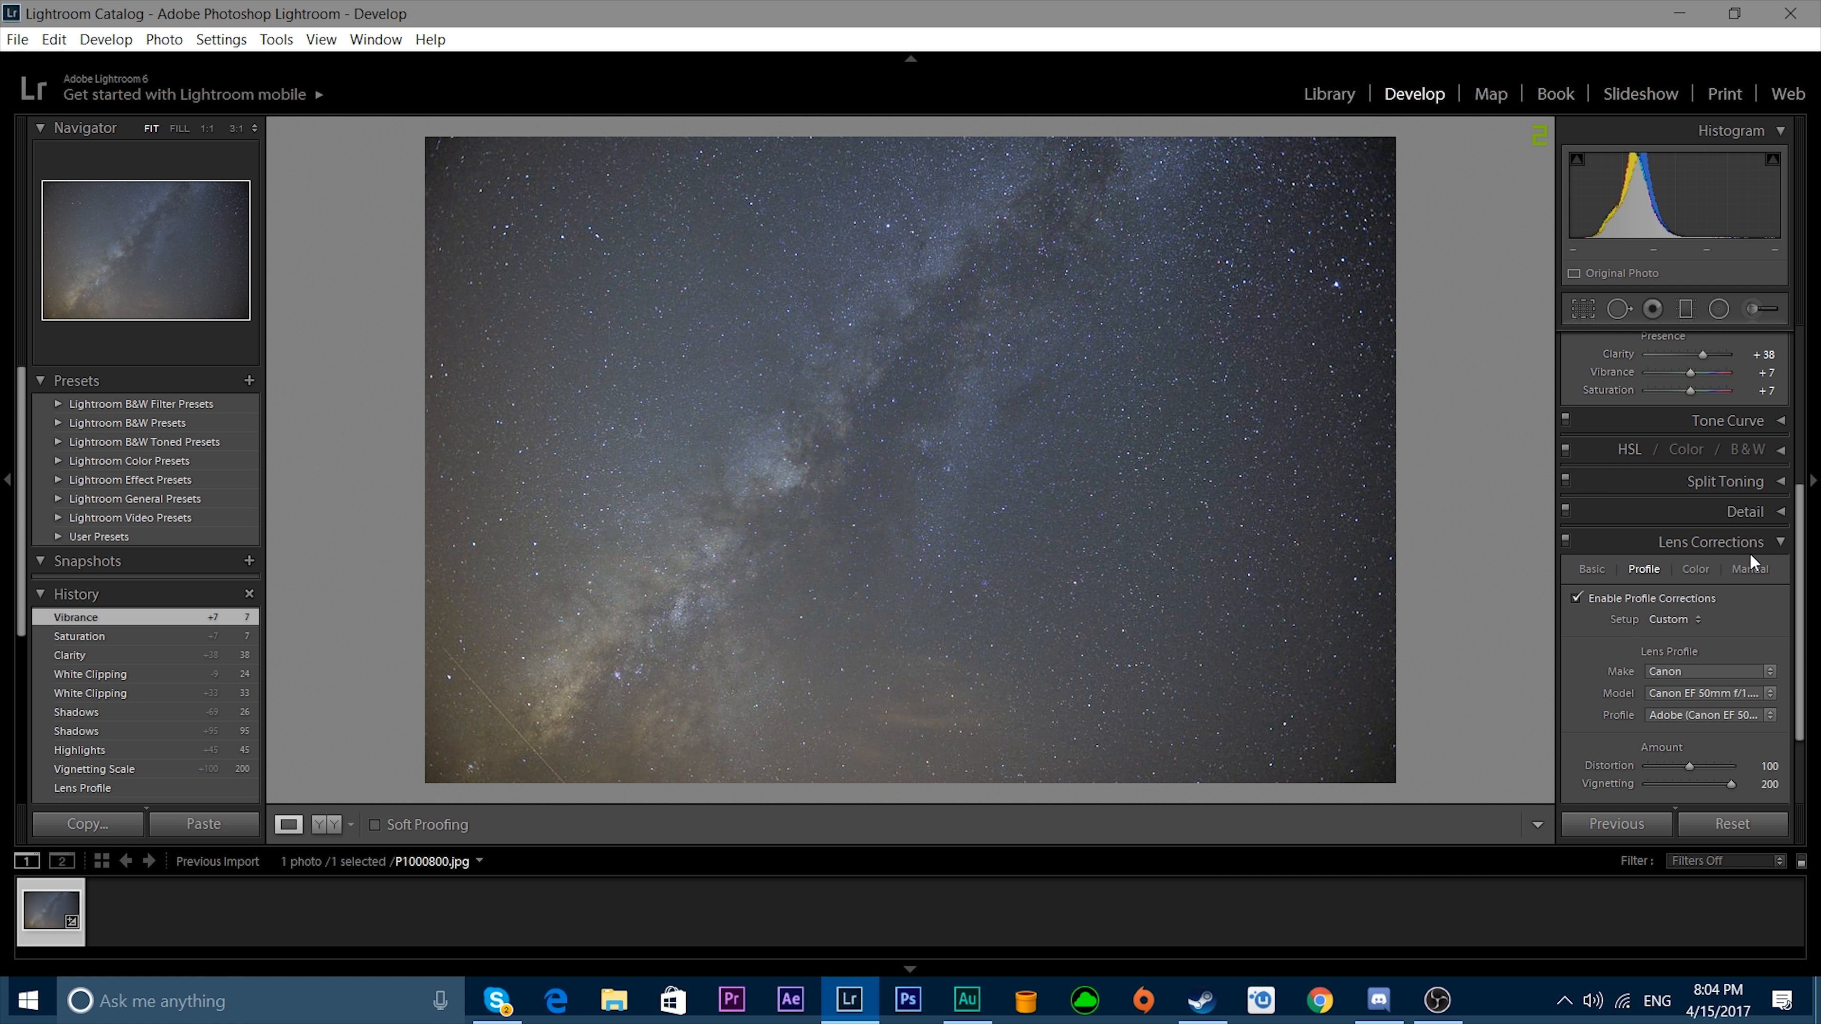
click(1765, 519)
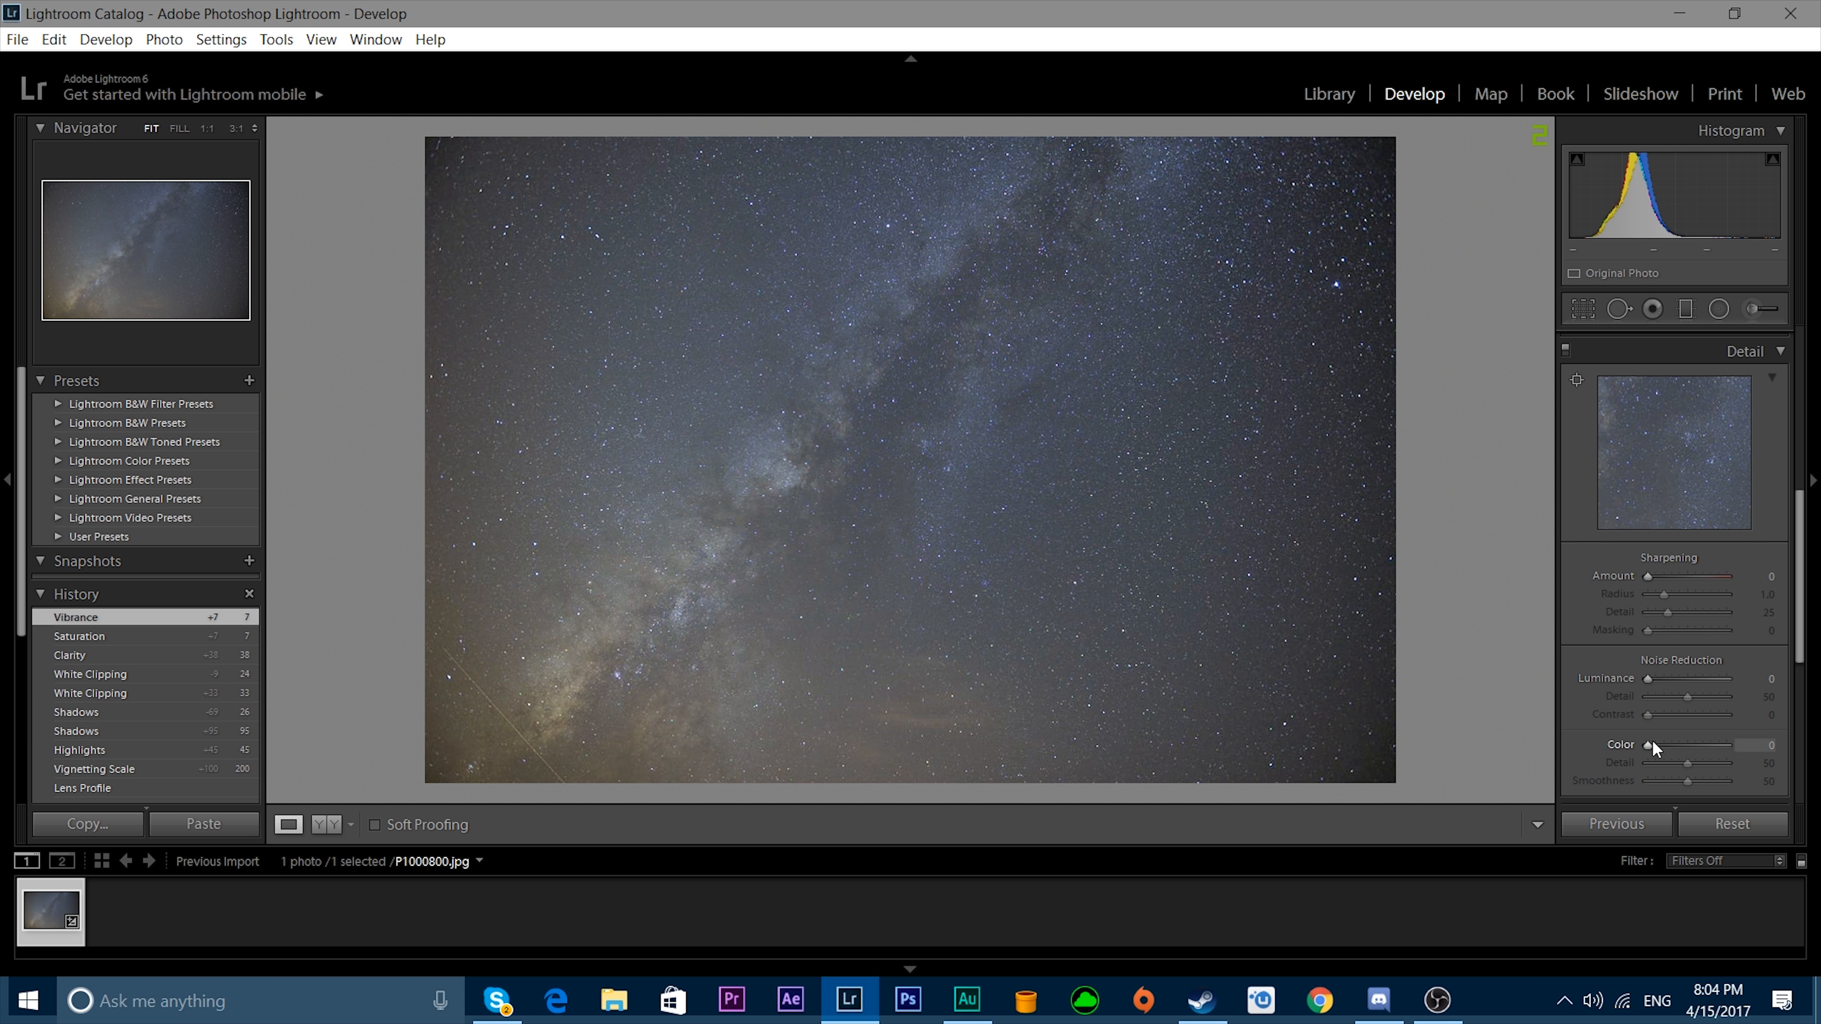
drag(1646, 678, 1648, 678)
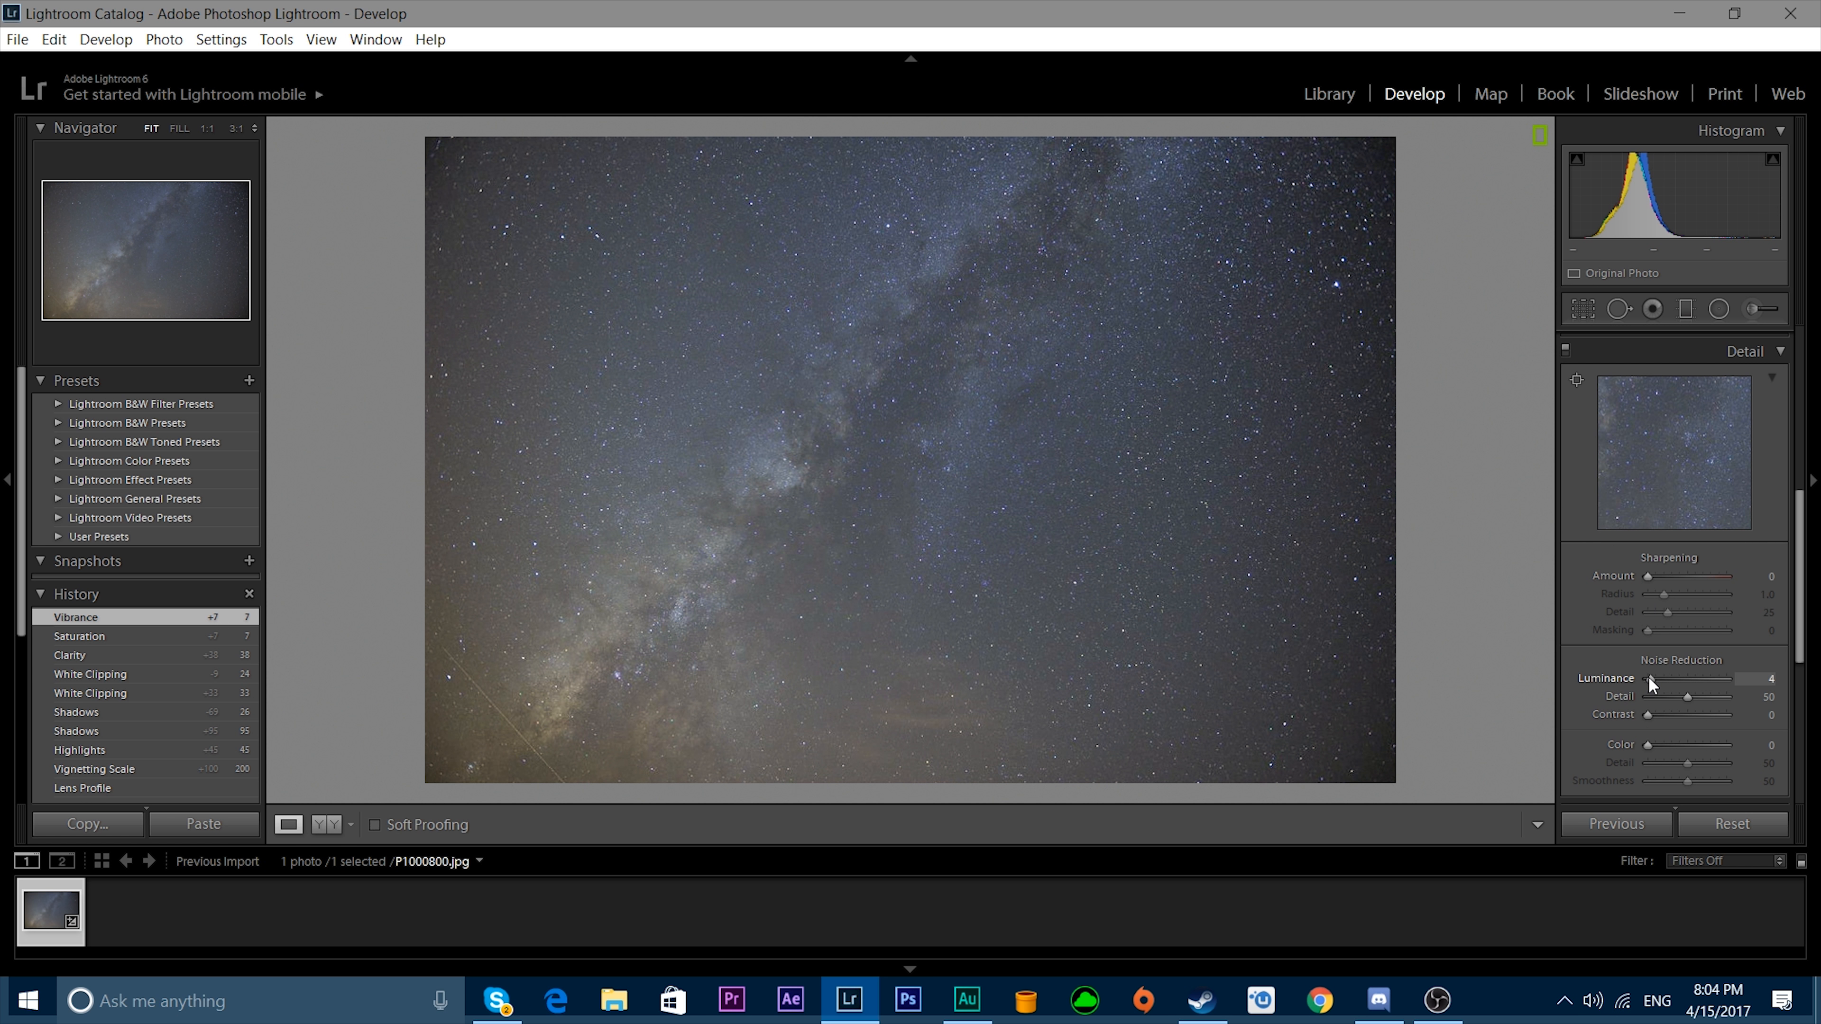
drag(1646, 746, 1647, 741)
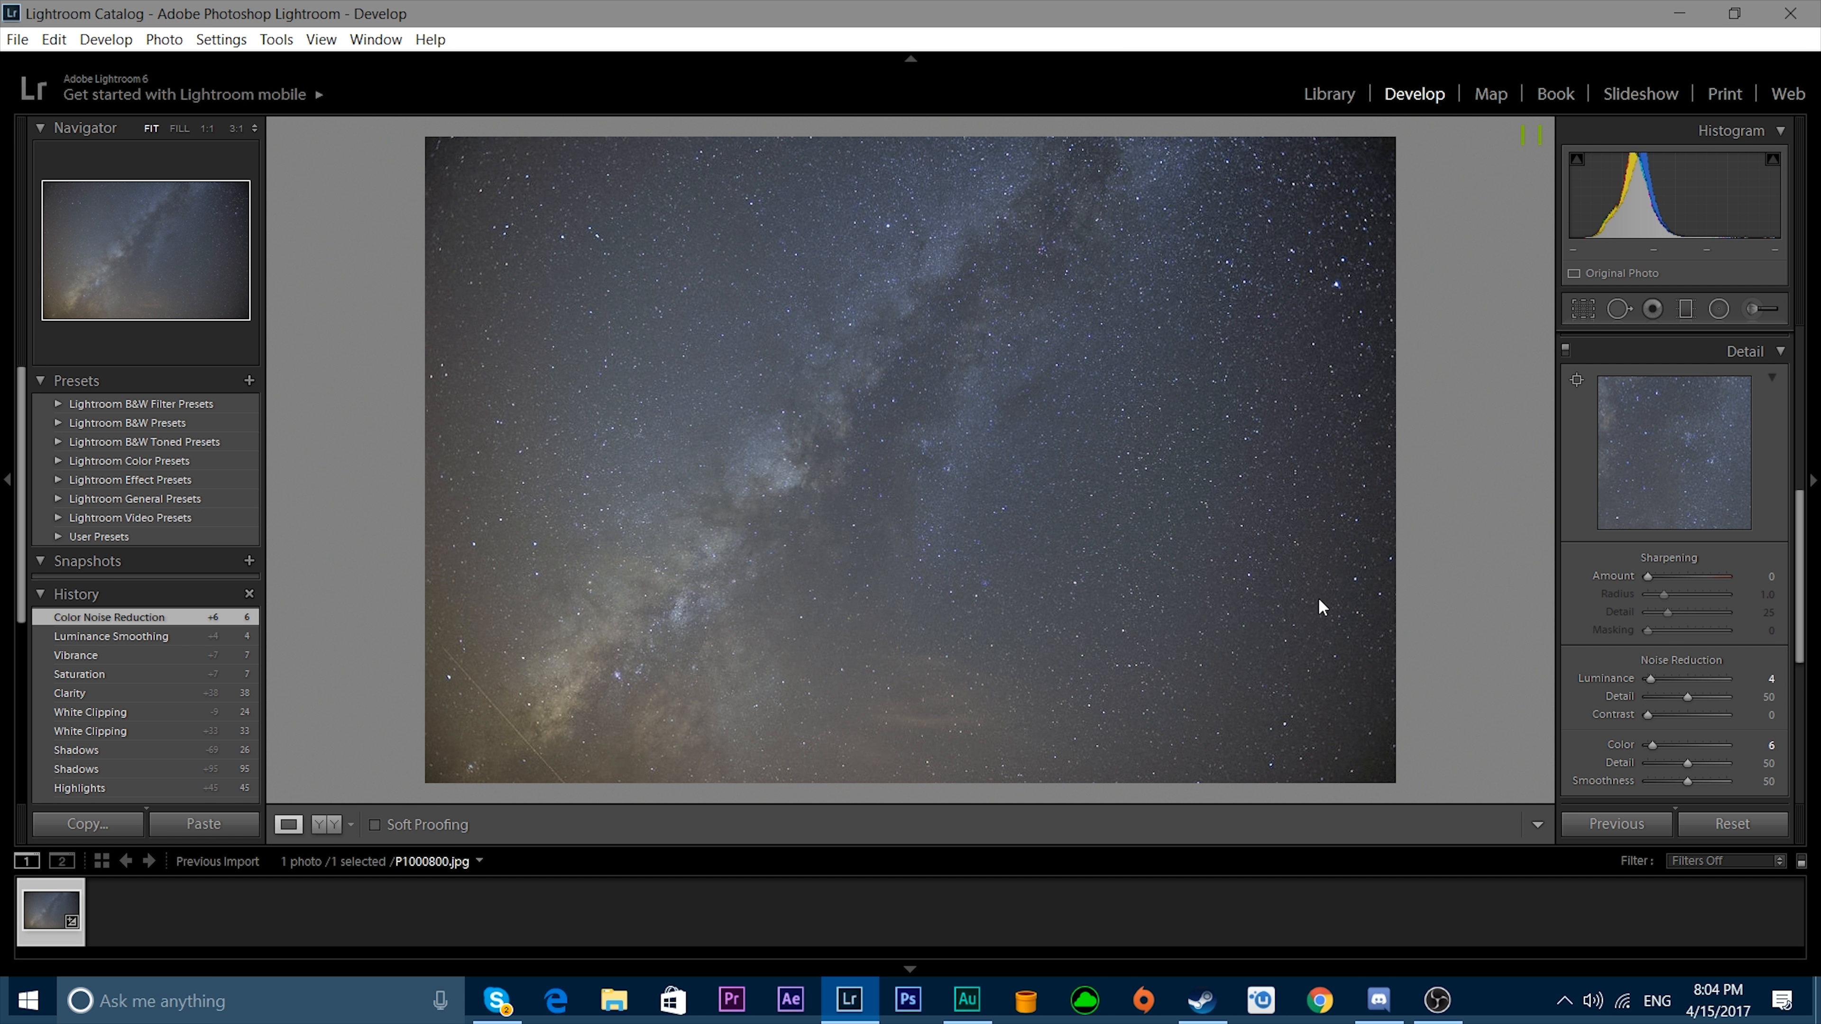
key(y)
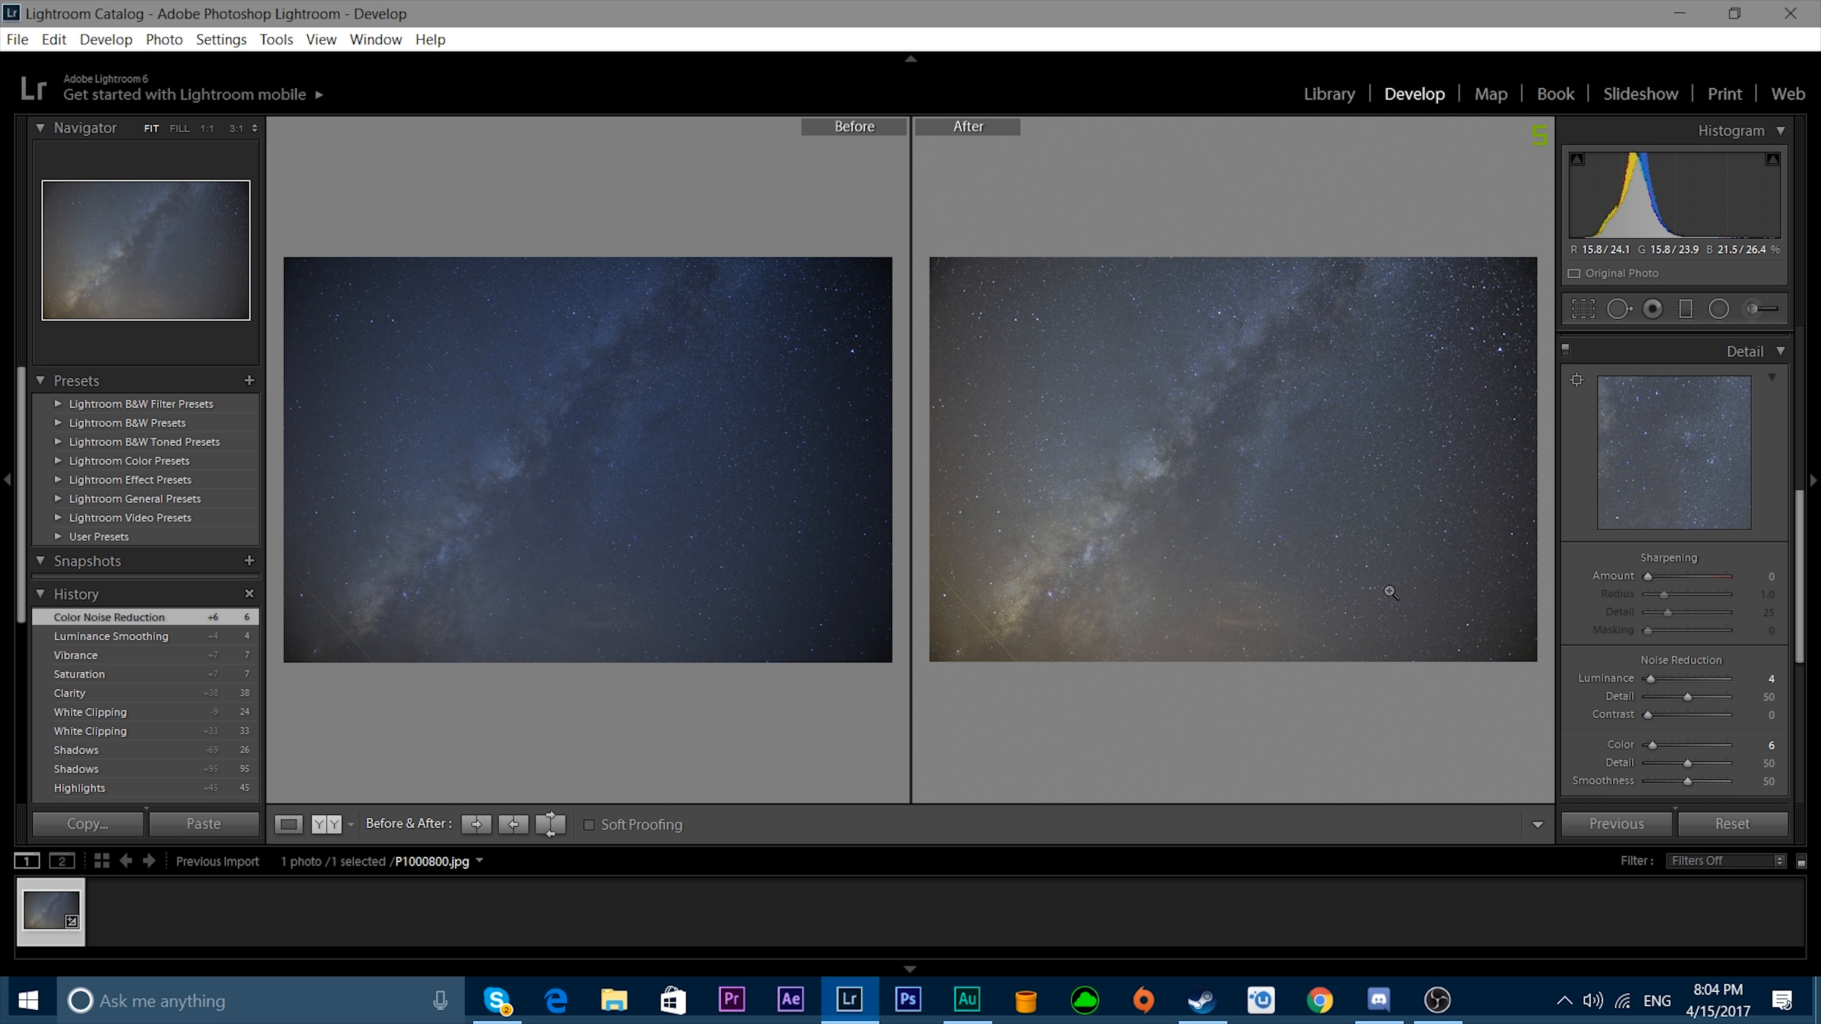
key(y)
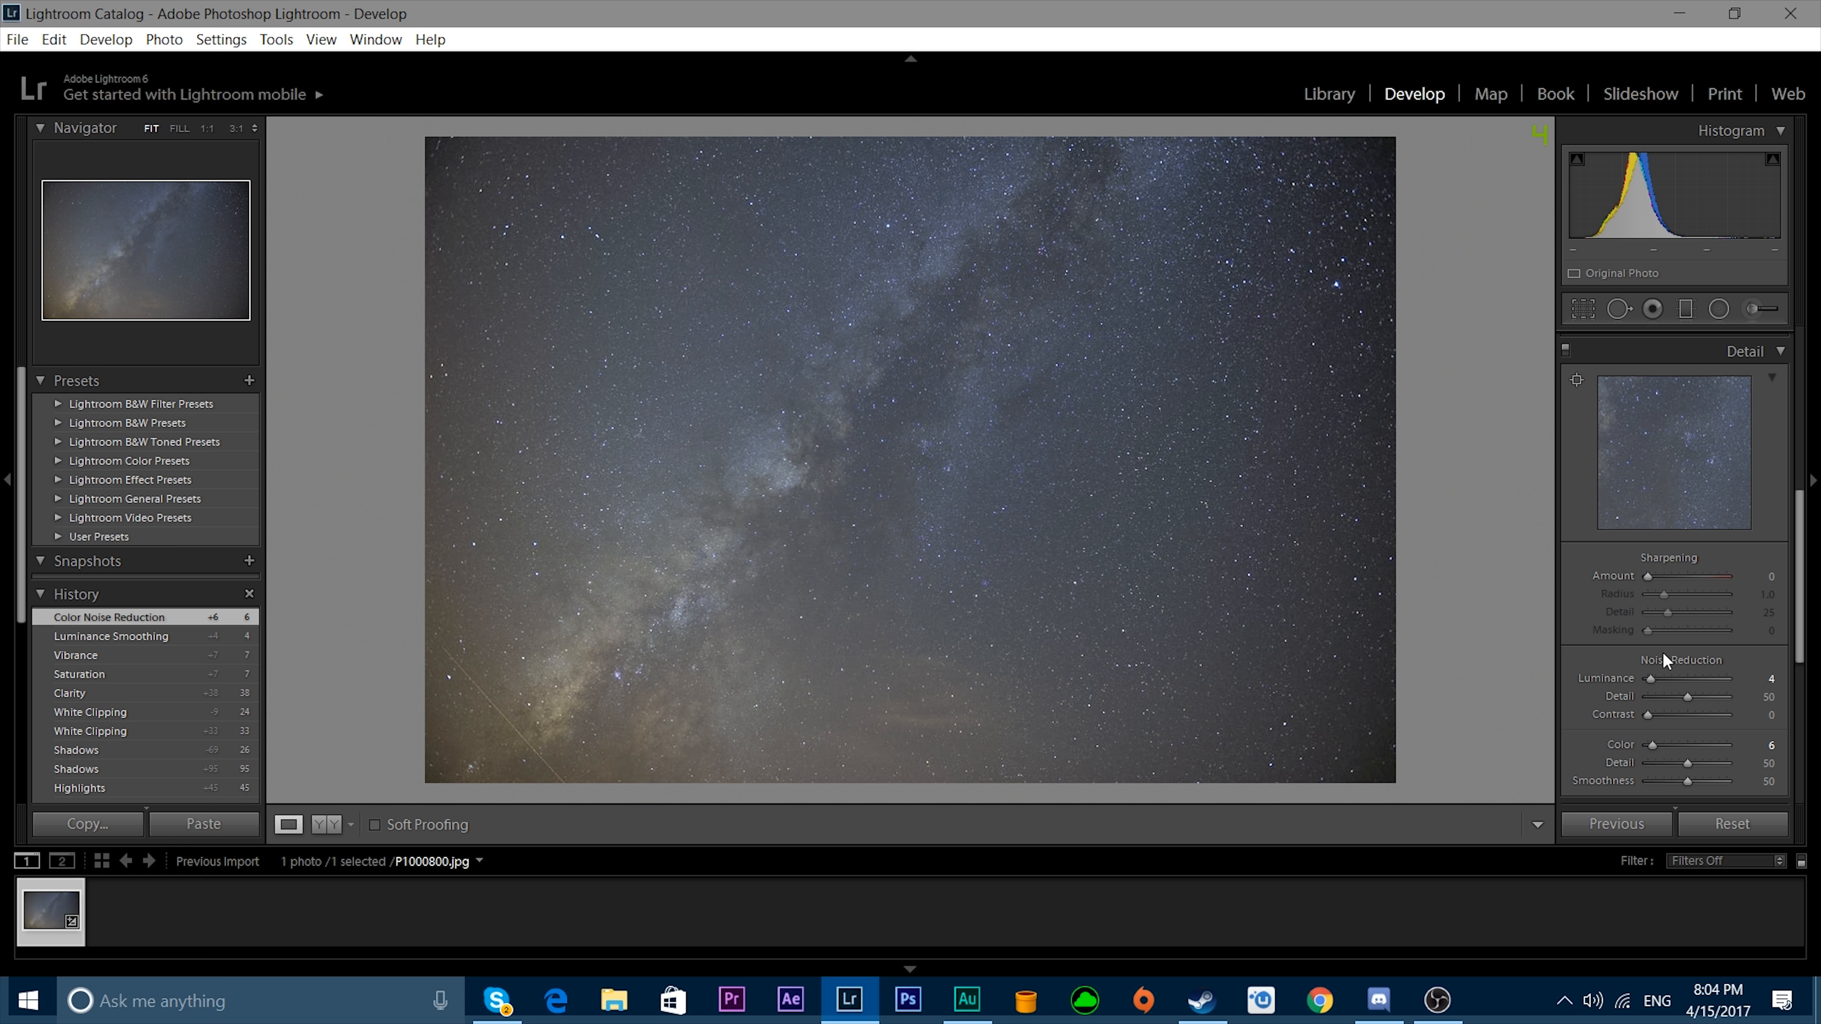
Paint an adjustment brush mask along the Milky Way band, from the upper edge to the photo's lower-left corner.
scroll(1666, 659, up, 5)
scroll(1681, 685, up, 3)
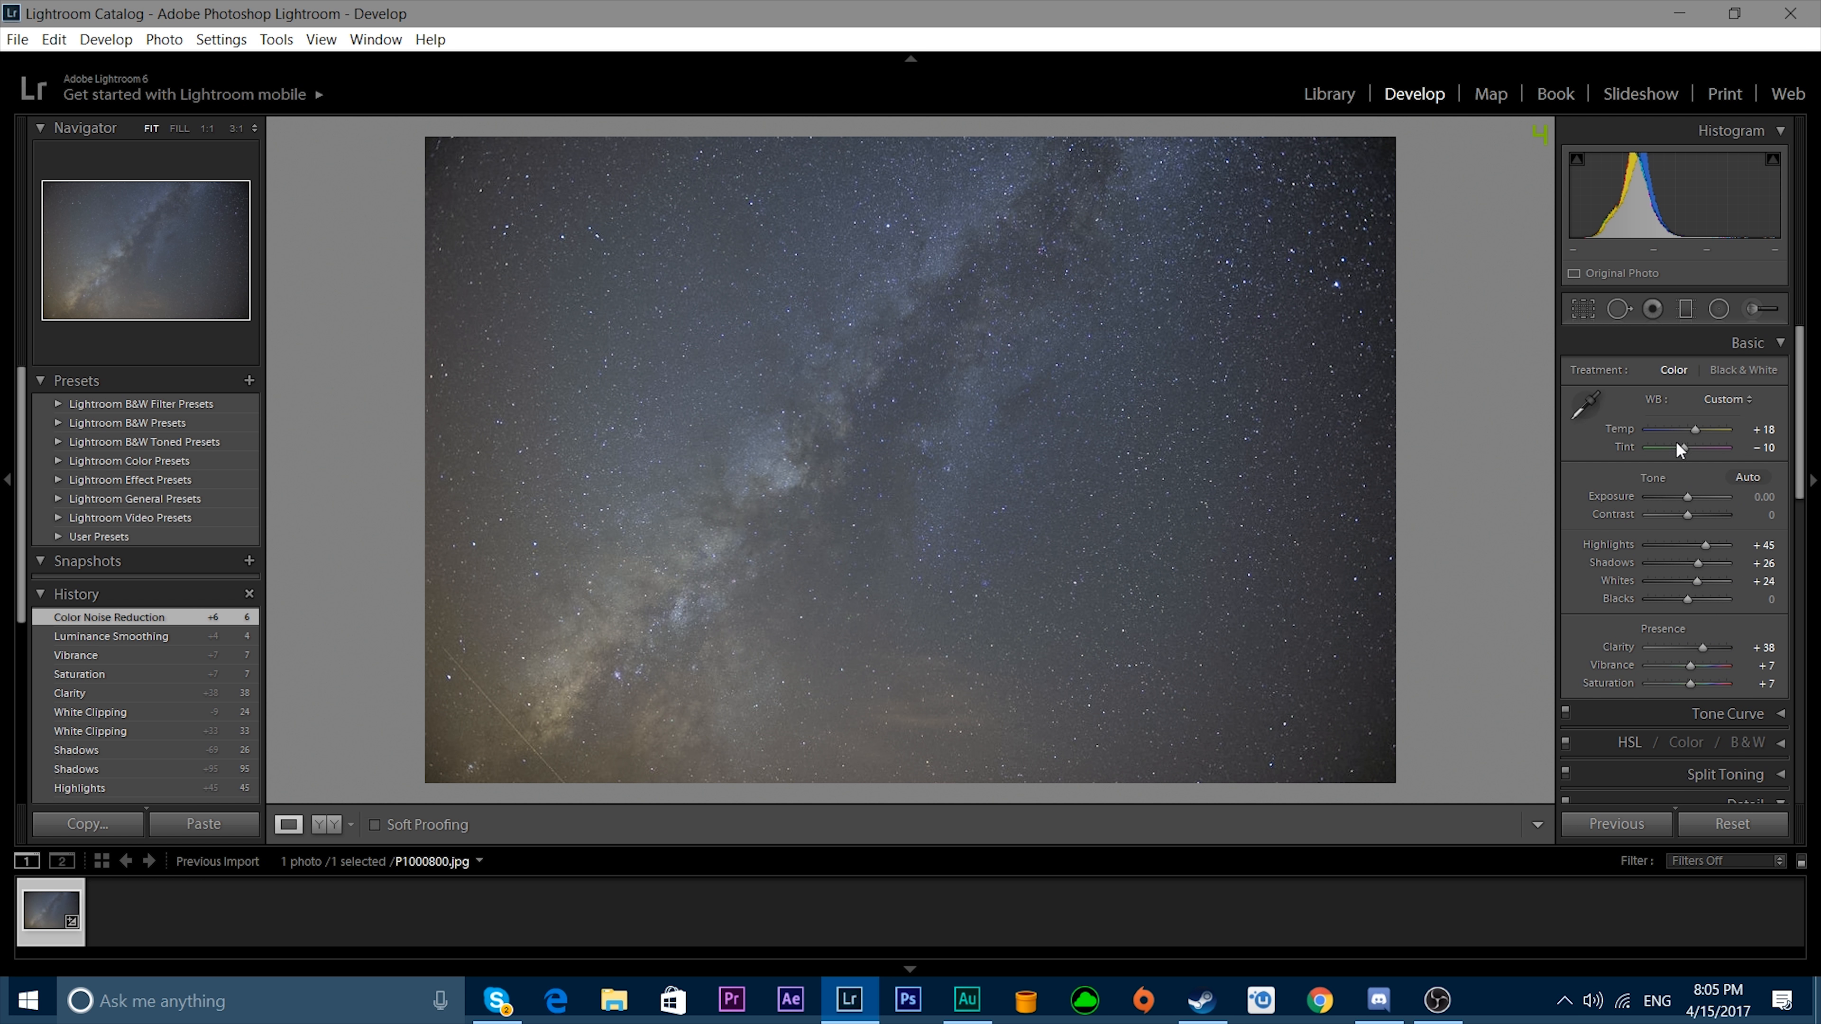
click(1760, 308)
mouse_move(1076, 154)
mouse_down()
mouse_move(561, 643)
mouse_move(562, 732)
mouse_move(679, 707)
mouse_move(533, 716)
mouse_move(682, 675)
mouse_move(620, 670)
mouse_move(772, 521)
mouse_move(670, 643)
mouse_move(894, 407)
mouse_move(852, 446)
mouse_move(662, 529)
mouse_move(1081, 160)
mouse_move(1041, 236)
mouse_move(915, 366)
mouse_move(1098, 170)
mouse_move(854, 371)
mouse_move(545, 706)
mouse_up()
drag(544, 707, 466, 753)
drag(501, 753, 646, 760)
drag(646, 645, 760, 560)
Set the brushed Milky Way area's temperature to 11 and tint to -6.
drag(1726, 395, 1696, 394)
drag(1696, 395, 1691, 395)
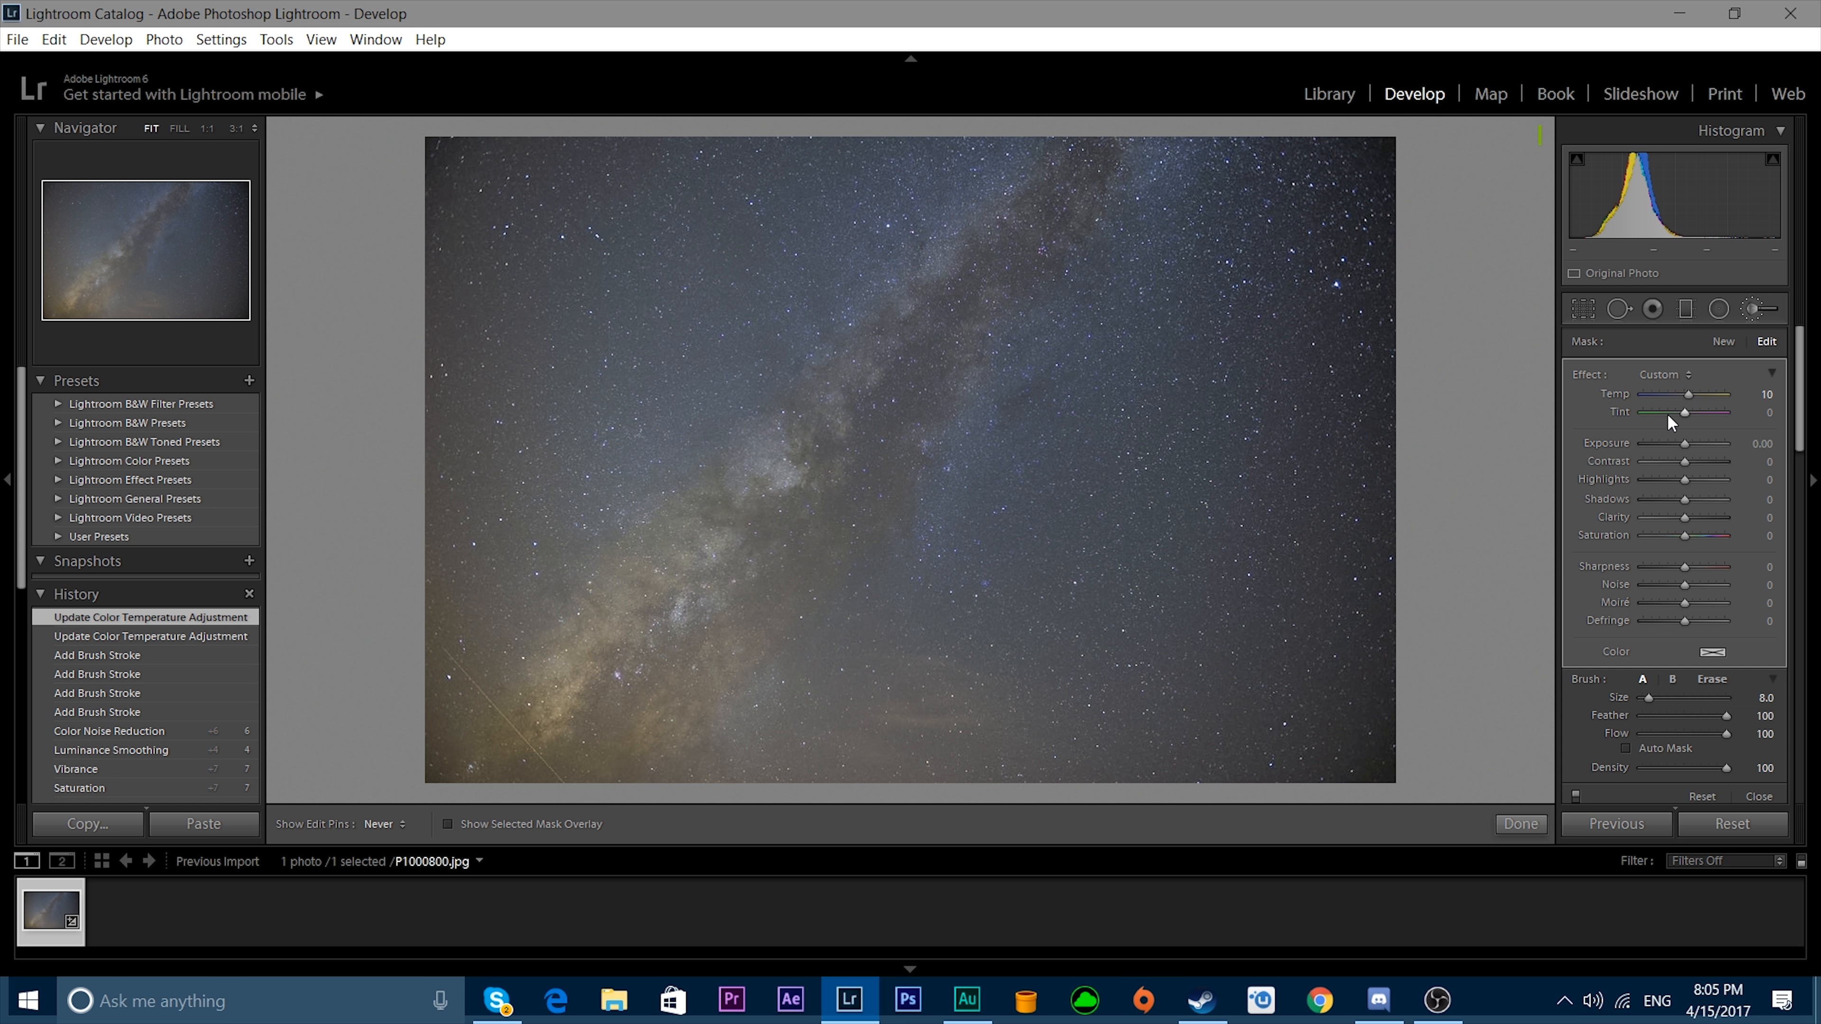
drag(1691, 393, 1686, 393)
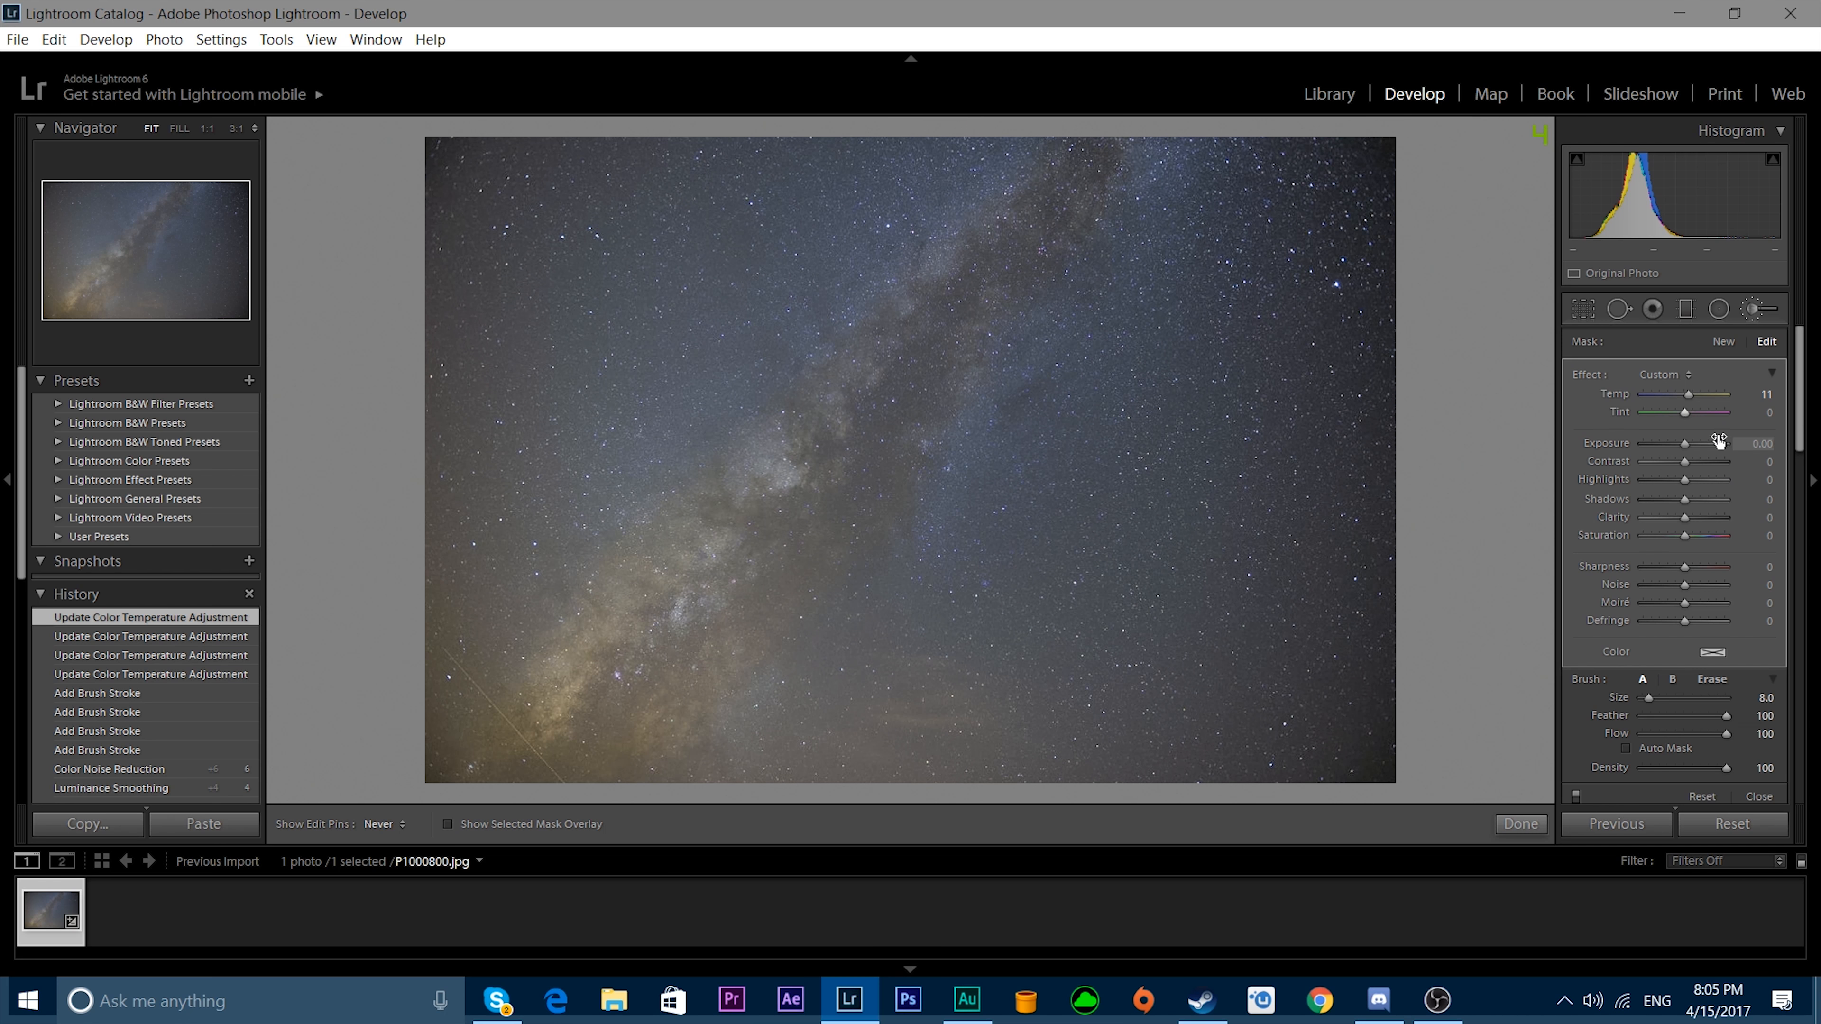
drag(1686, 414, 1683, 414)
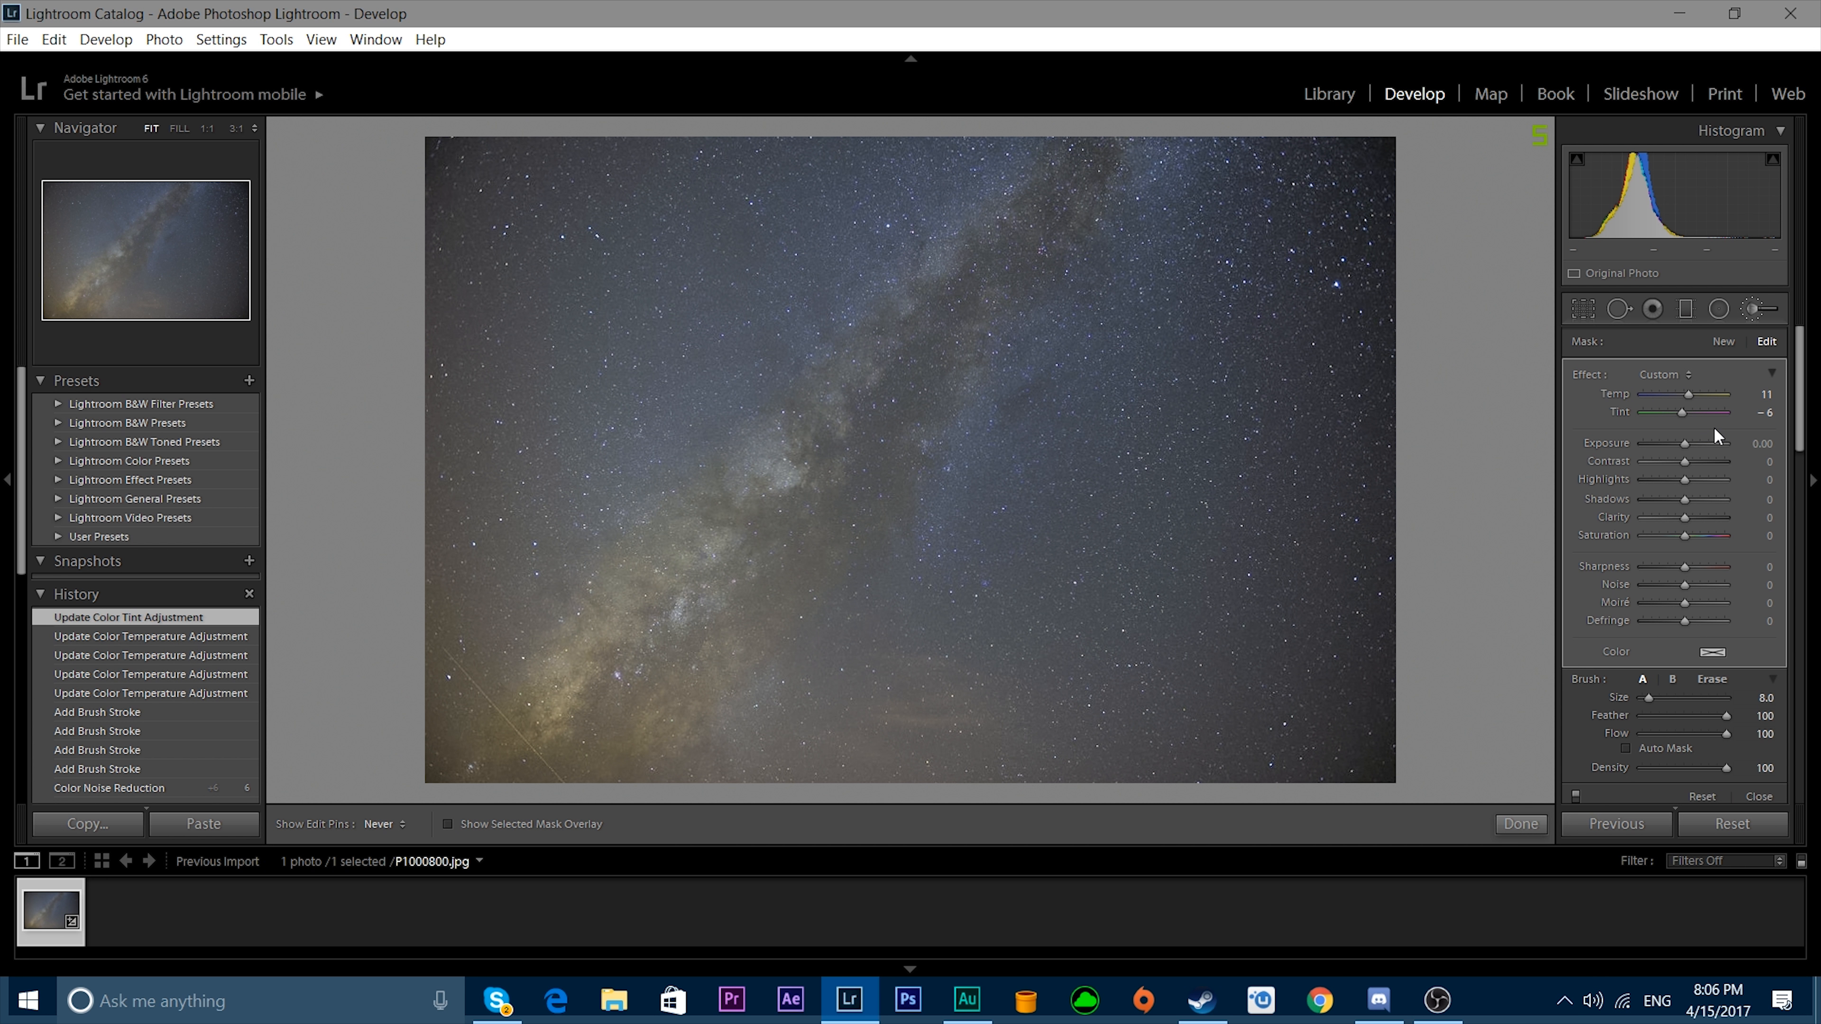
Set the brushed Milky Way area's exposure to 0.10, contrast to 20 and highlights to 10.
drag(1686, 443, 1685, 443)
double_click(1685, 442)
click(1738, 444)
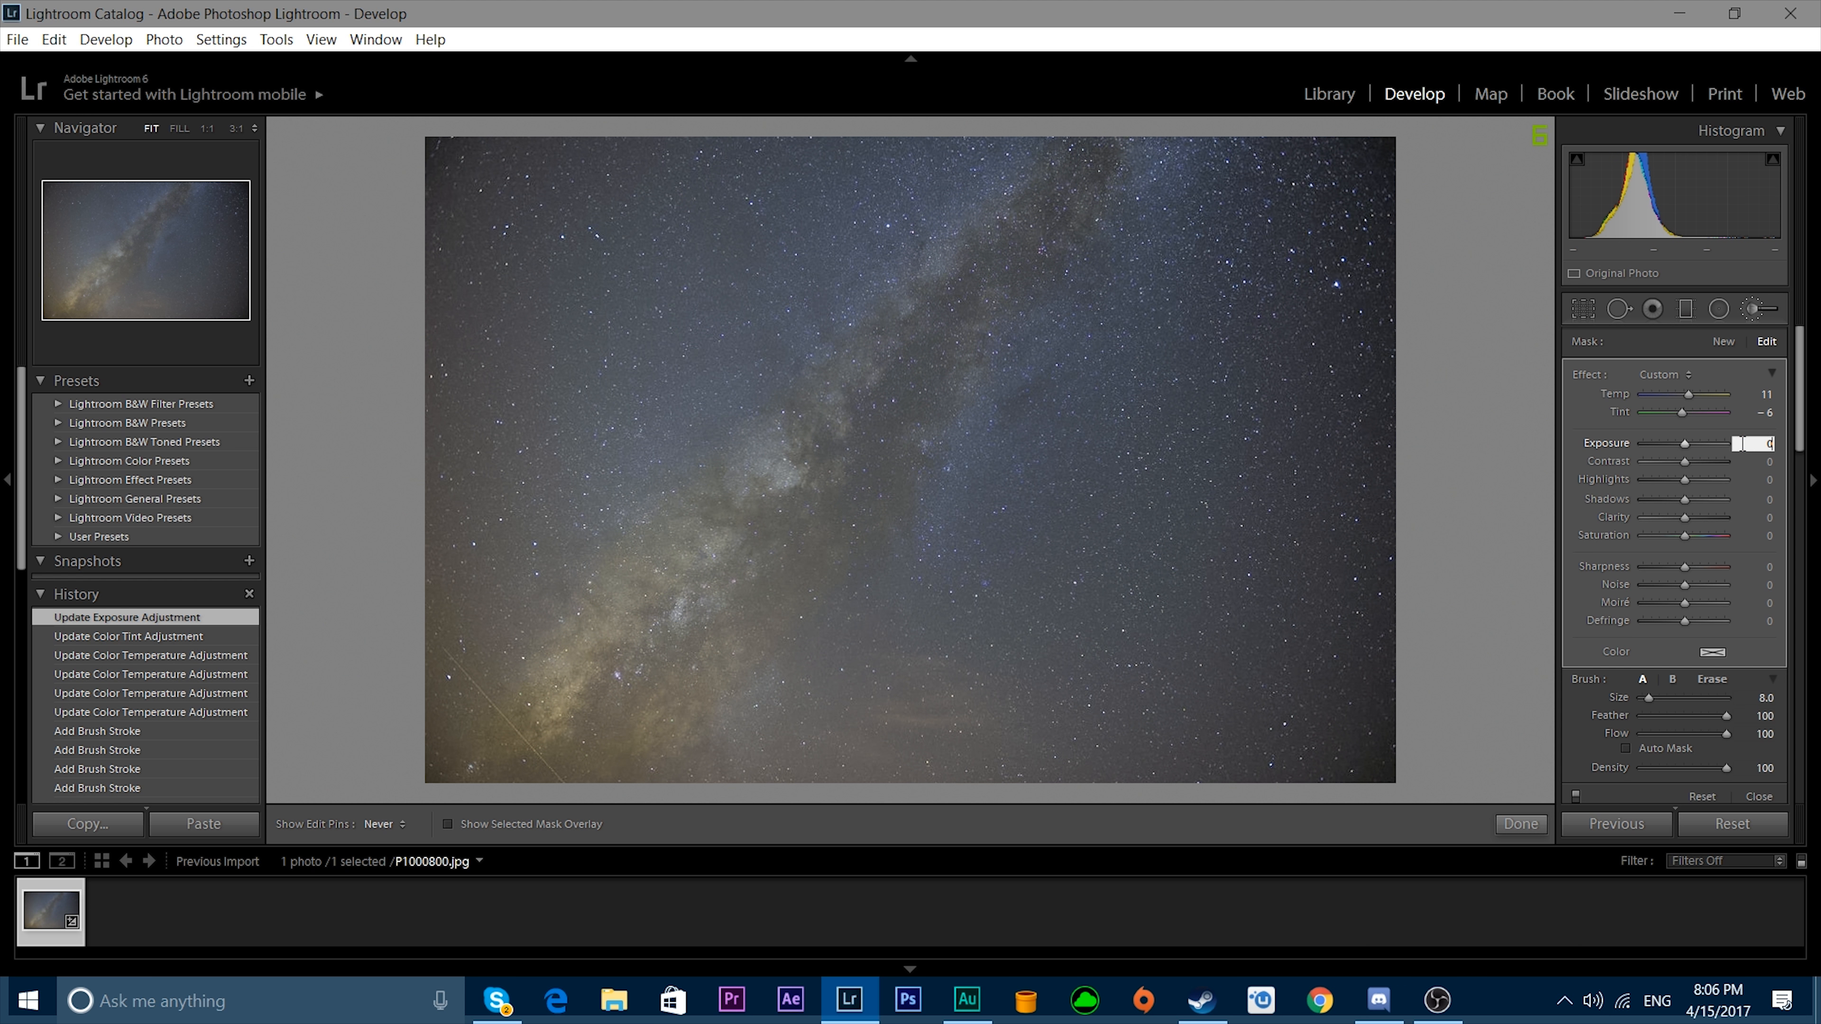
text(.1)
key(Return)
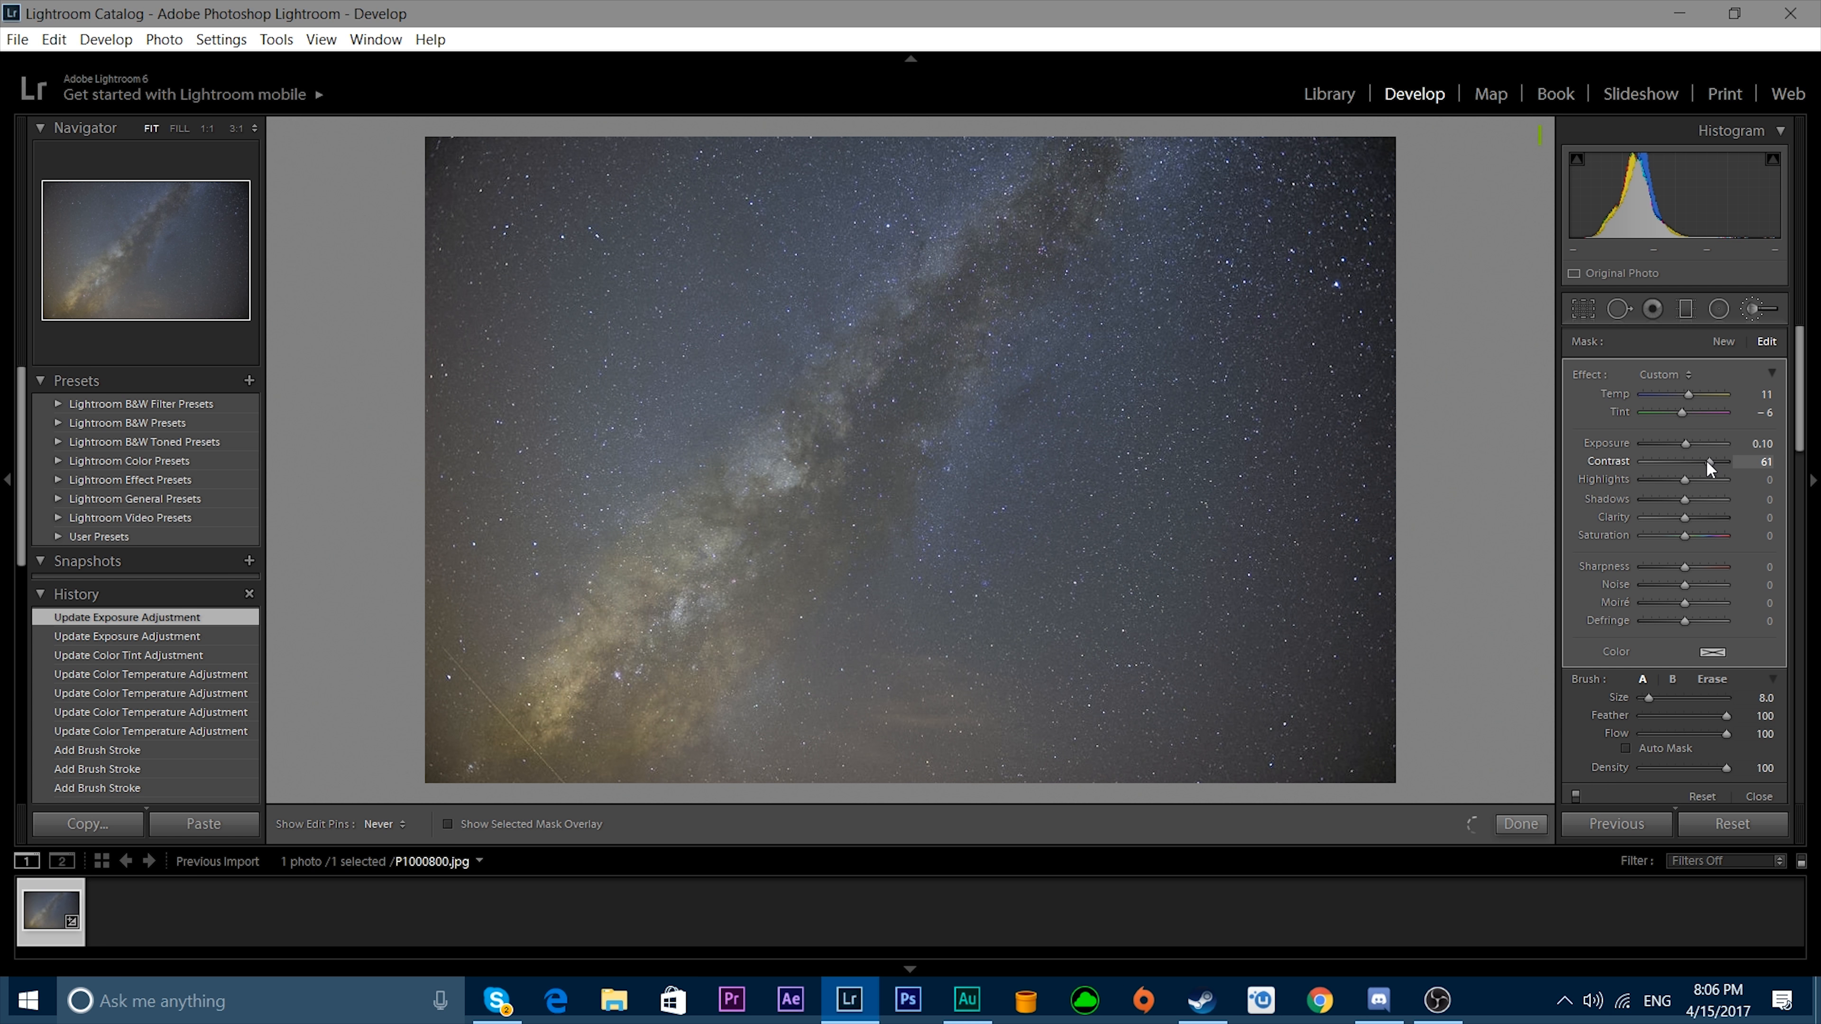
drag(1707, 463, 1689, 466)
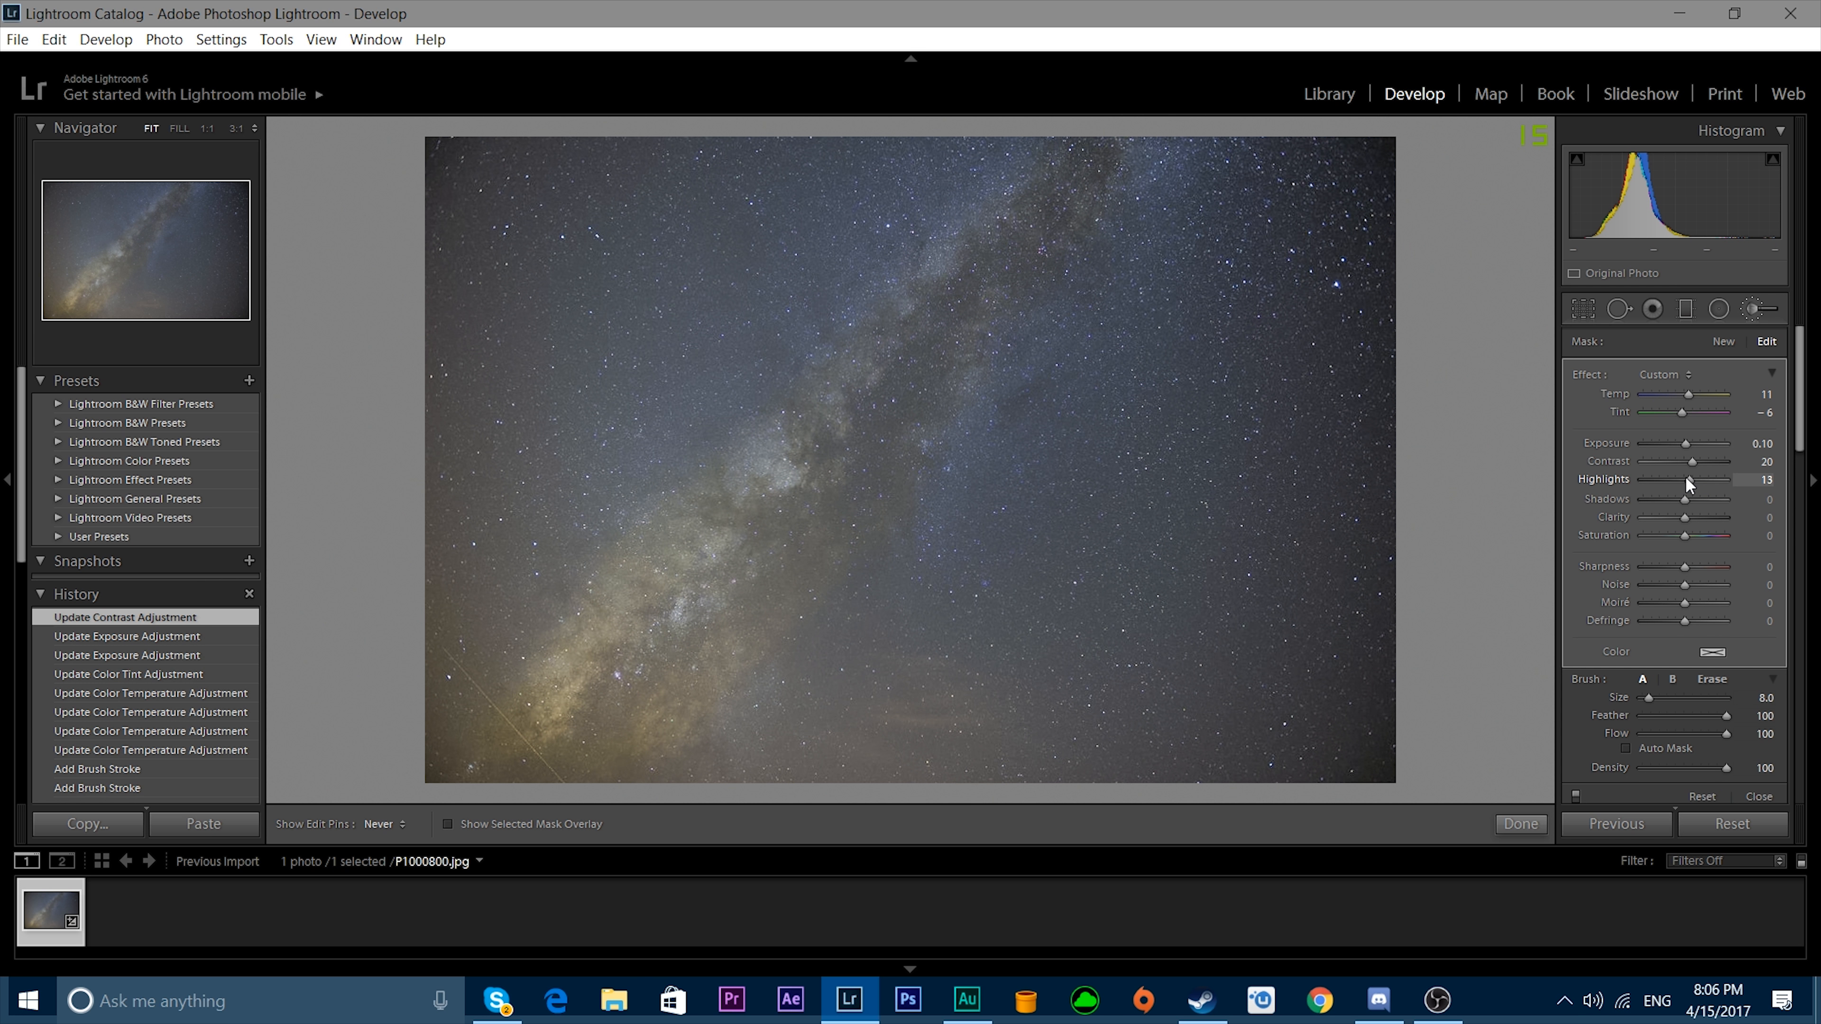
drag(1685, 479, 1682, 481)
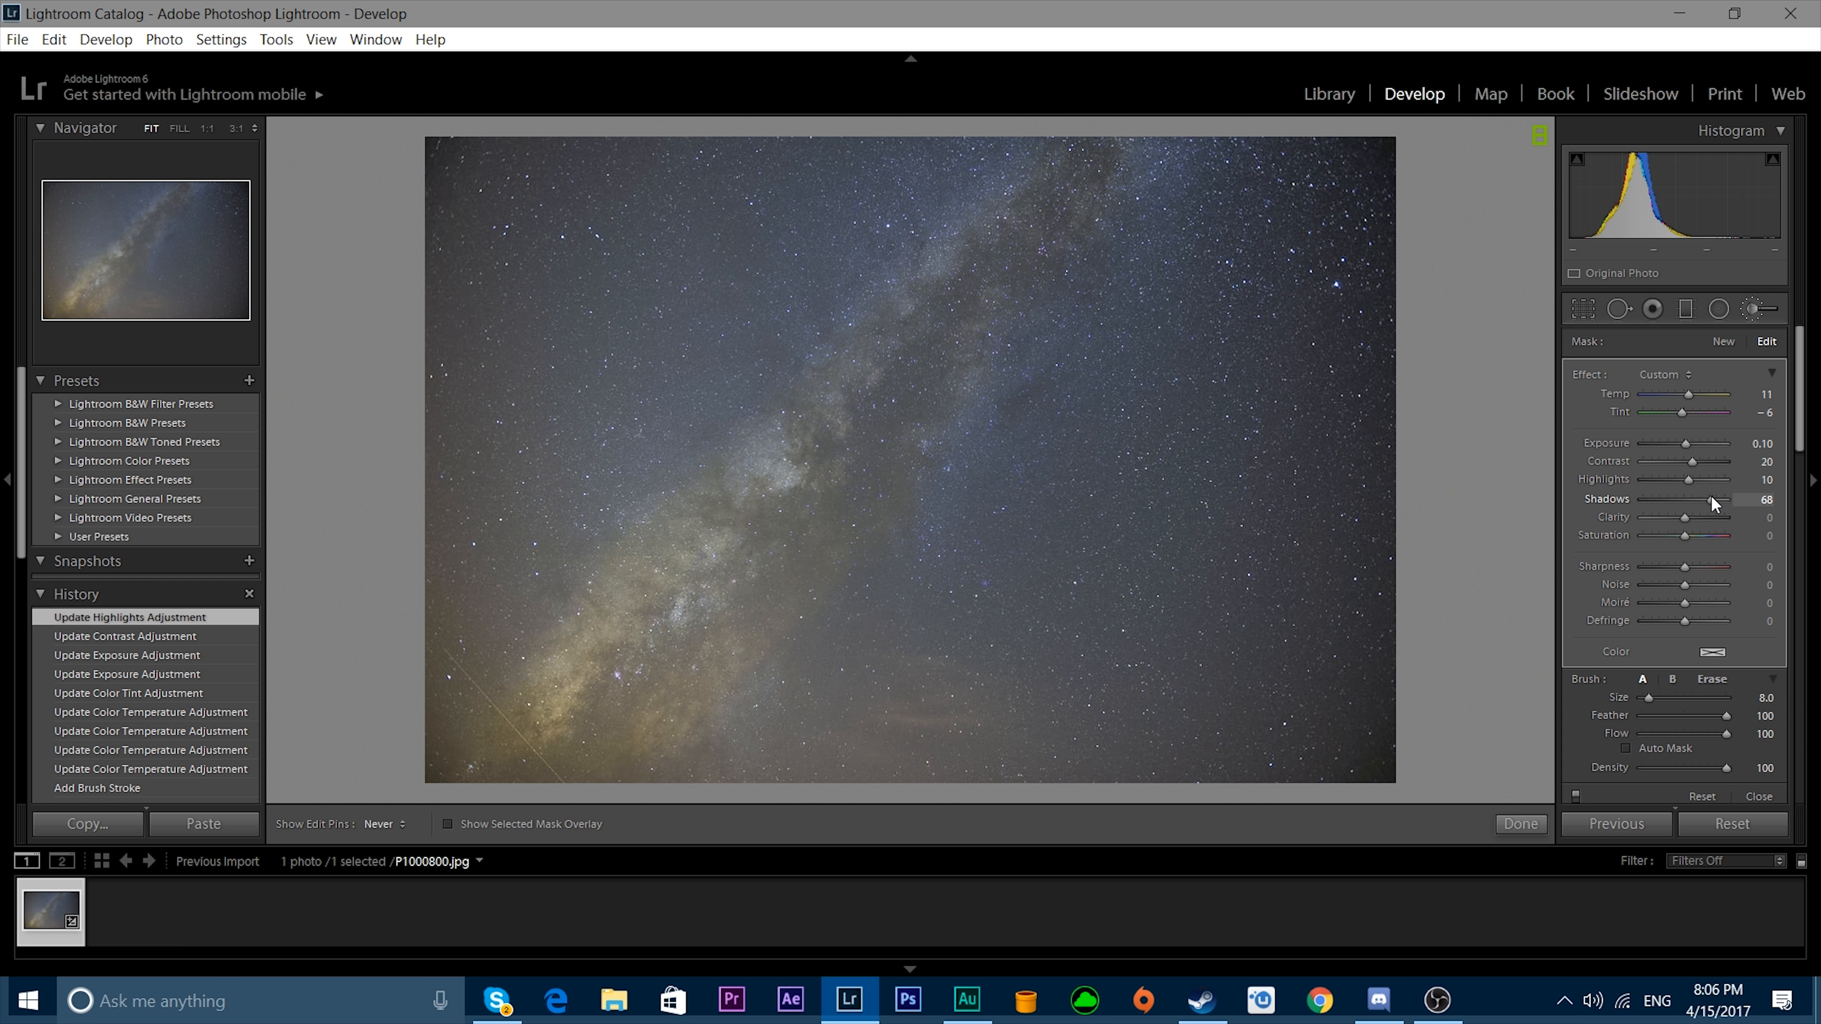
Set the brushed area's shadows to 49 and saturation to 56, and compare the before and after versions.
mouse_move(1706, 503)
mouse_down()
mouse_move(1679, 533)
mouse_move(1703, 531)
mouse_up()
key(y)
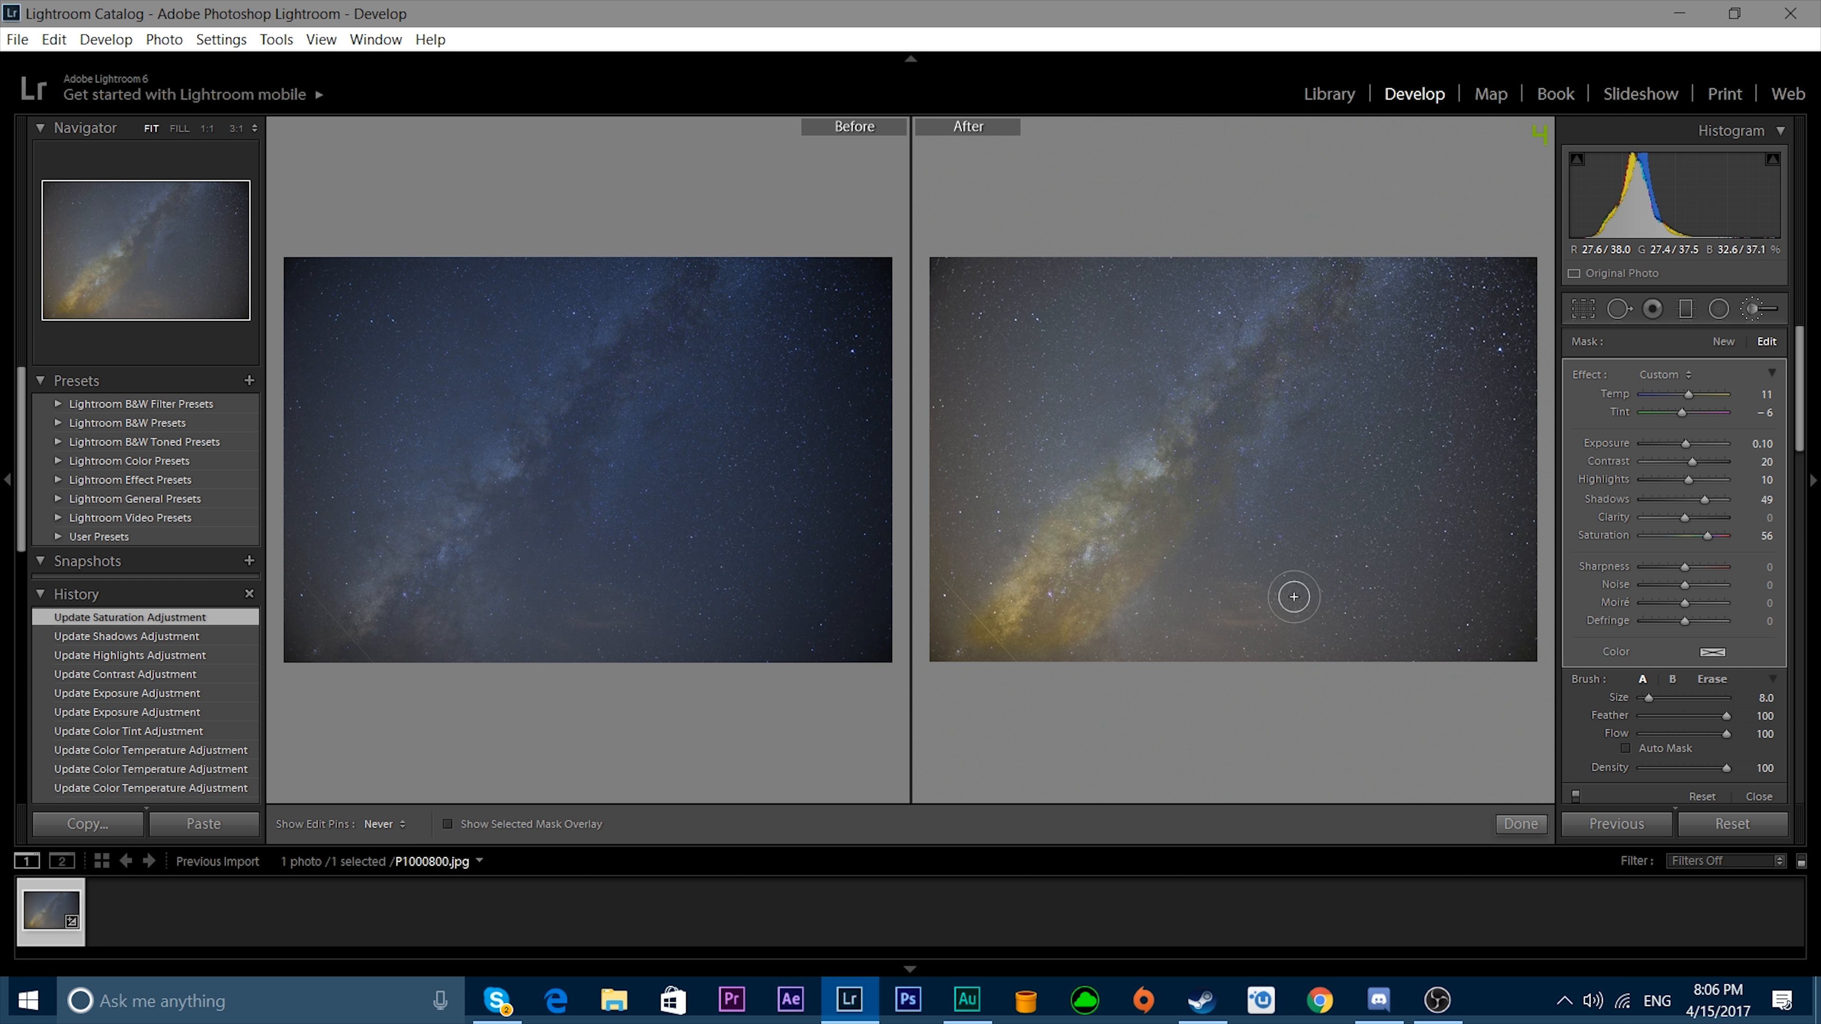
key(y)
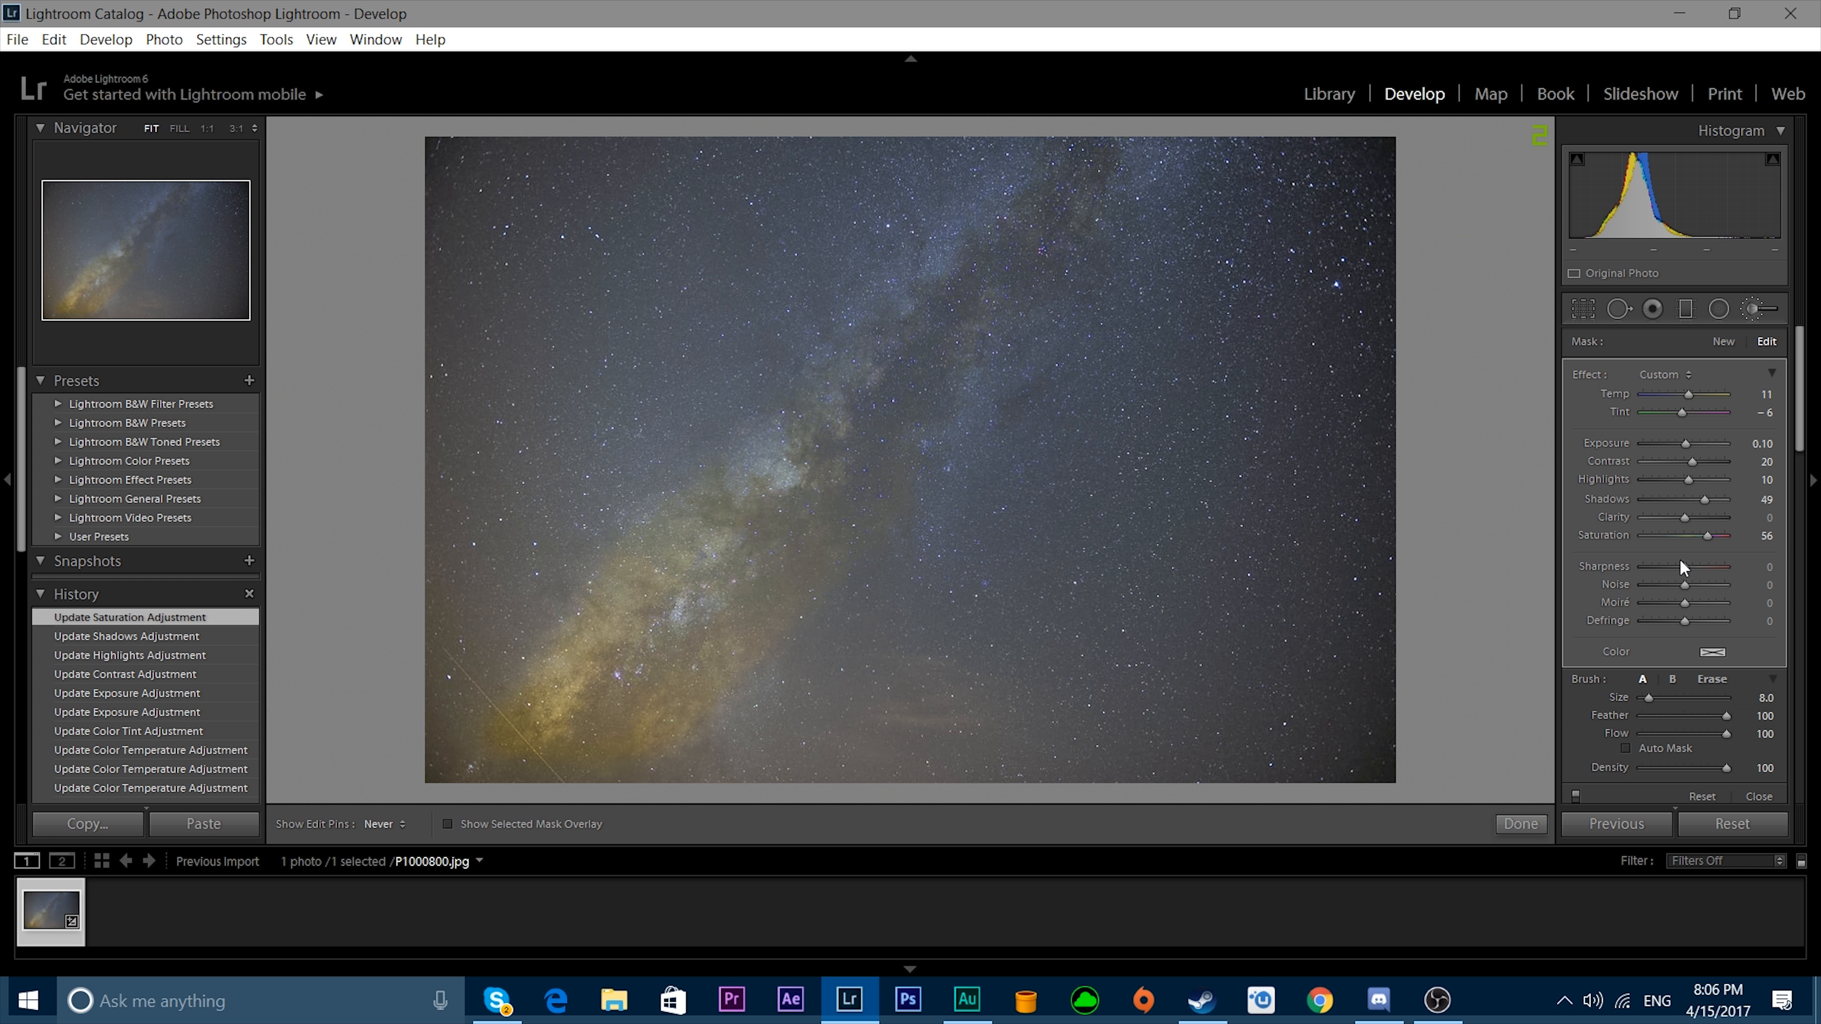
Set Defringe to 10 for the brushed Milky Way area, keeping sharpness at 0, and compare before and after.
drag(1690, 568, 1687, 567)
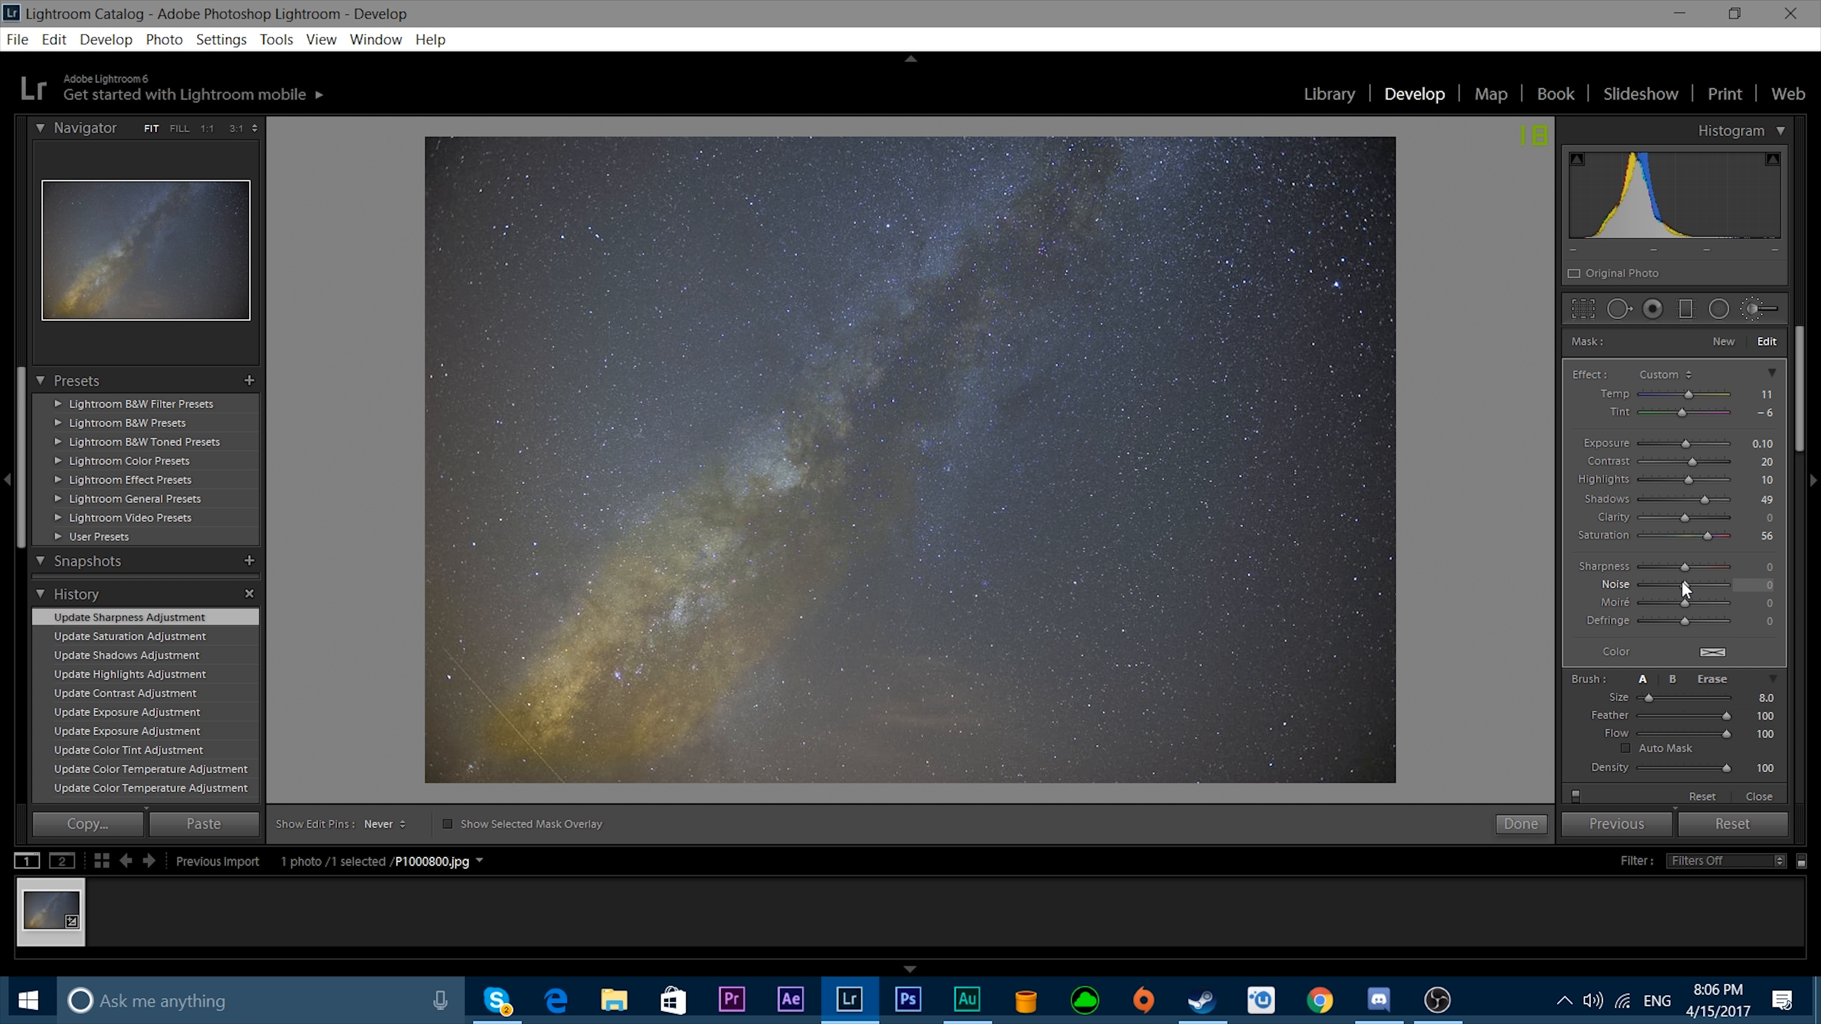
click(1687, 621)
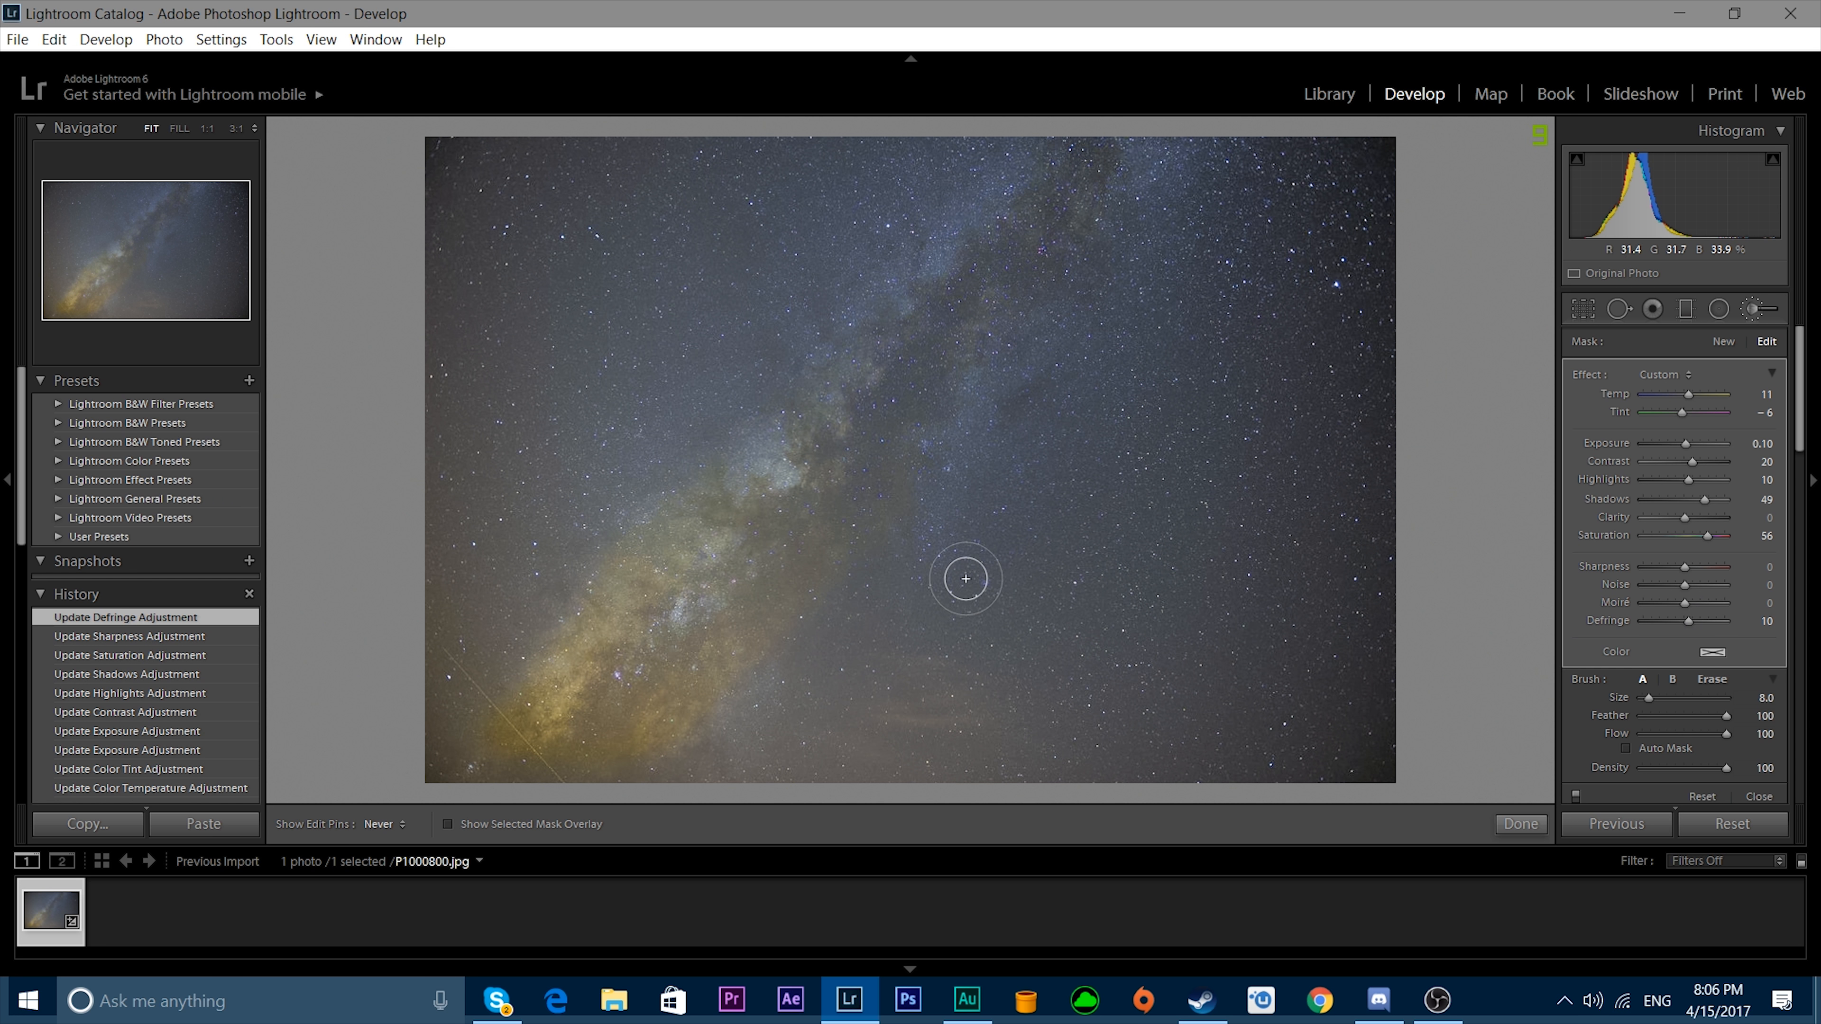
key(y)
key(y)
Close the adjustment brush and compare the whole edited photo with its original version.
click(1759, 797)
key(alt+y)
key(alt+y)
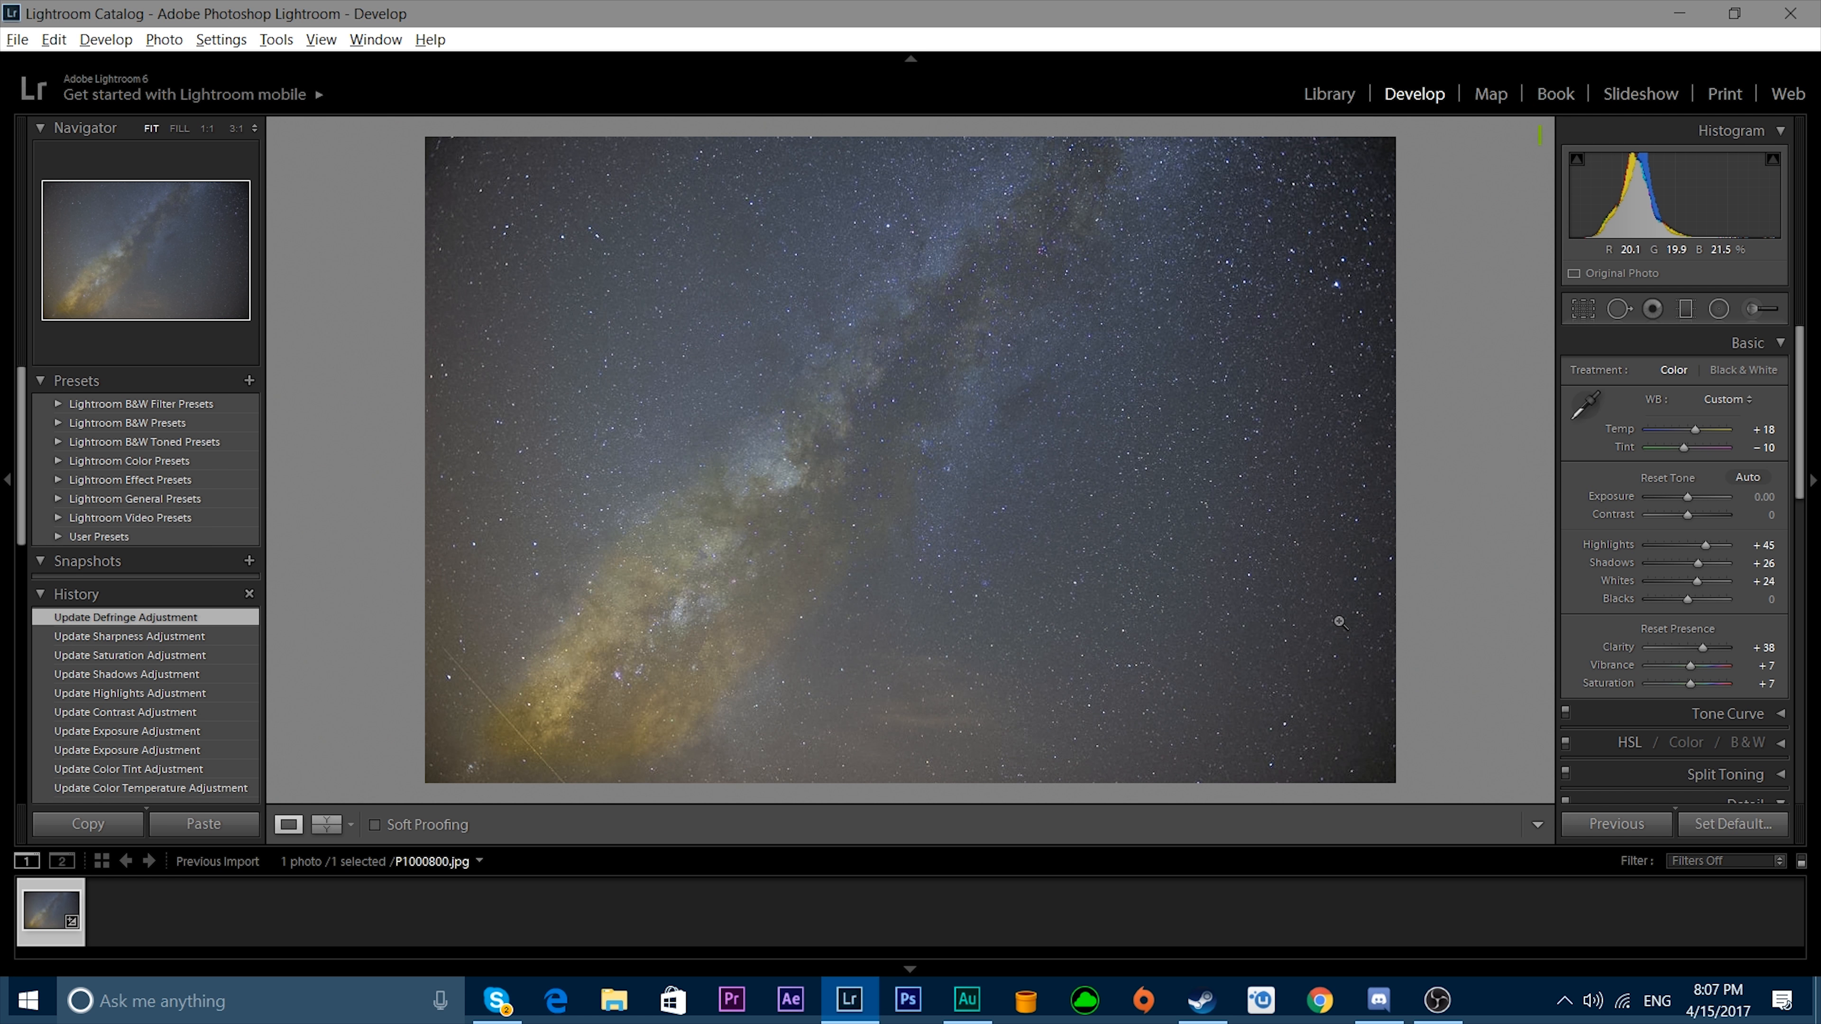
Switch from Lightroom to the desktop and open MilkyWay.jpg in Photoshop.
click(1679, 13)
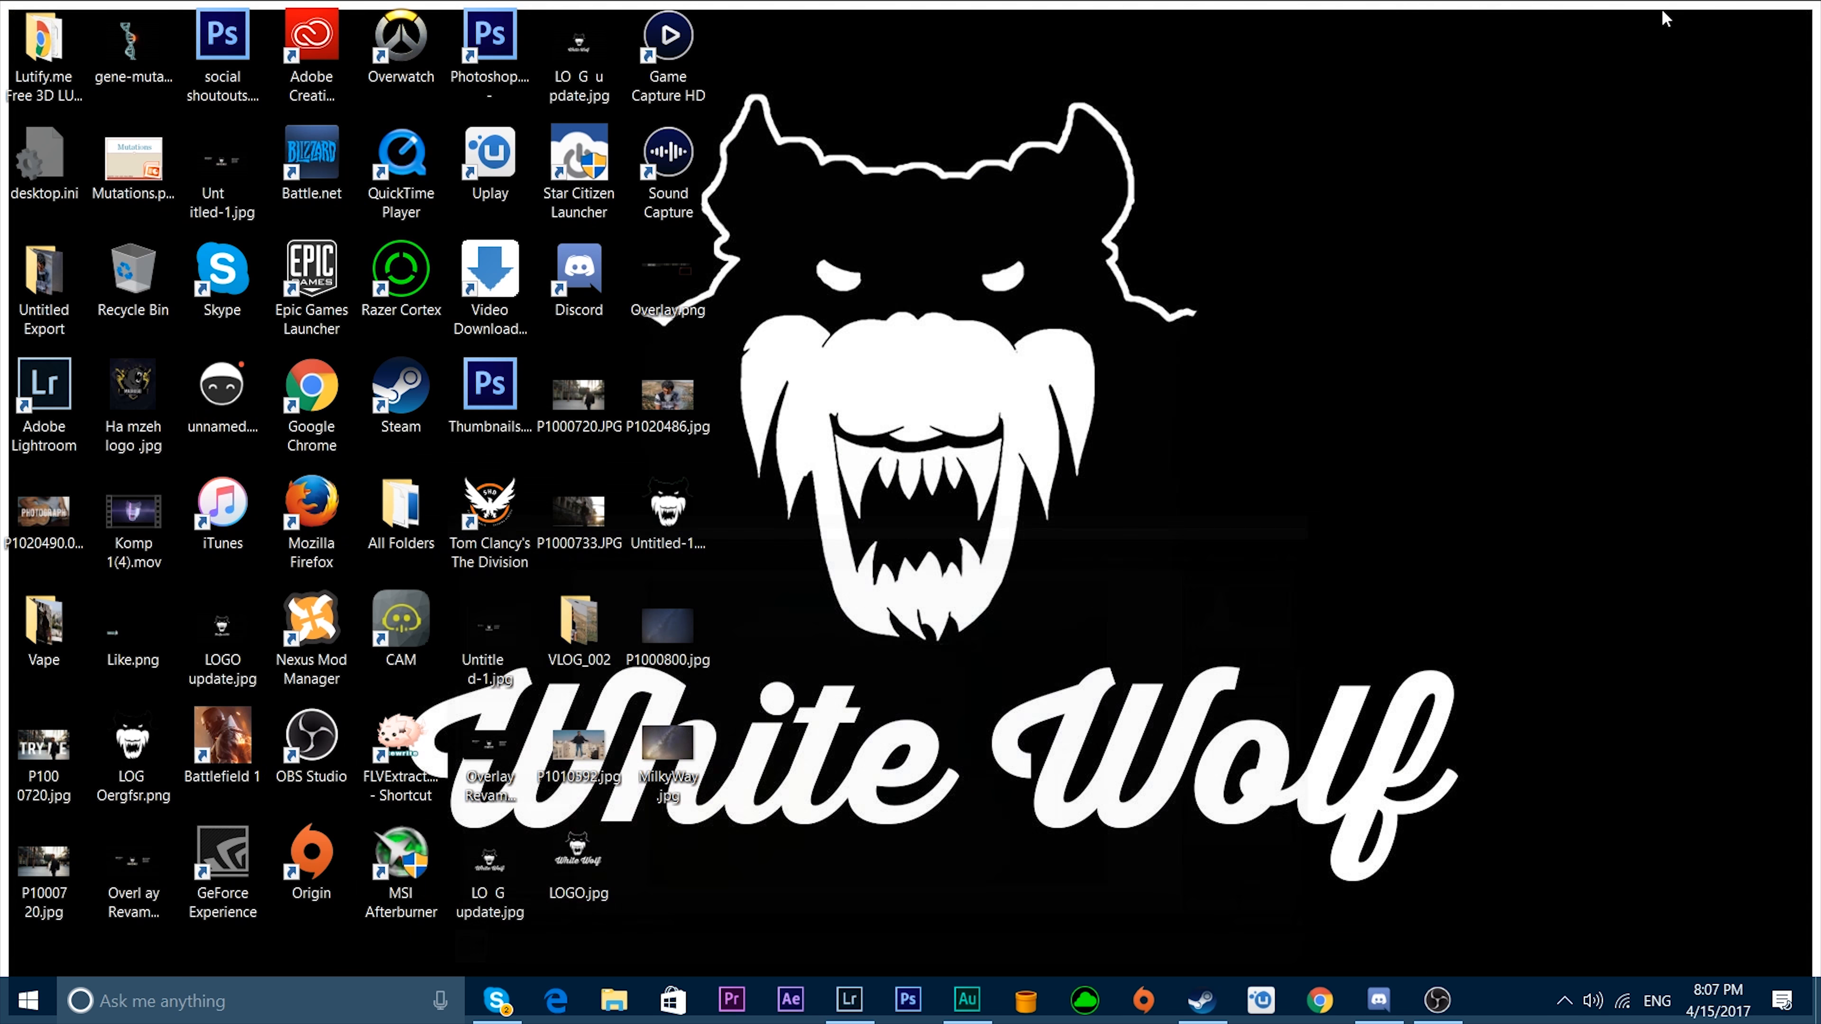
double_click(674, 750)
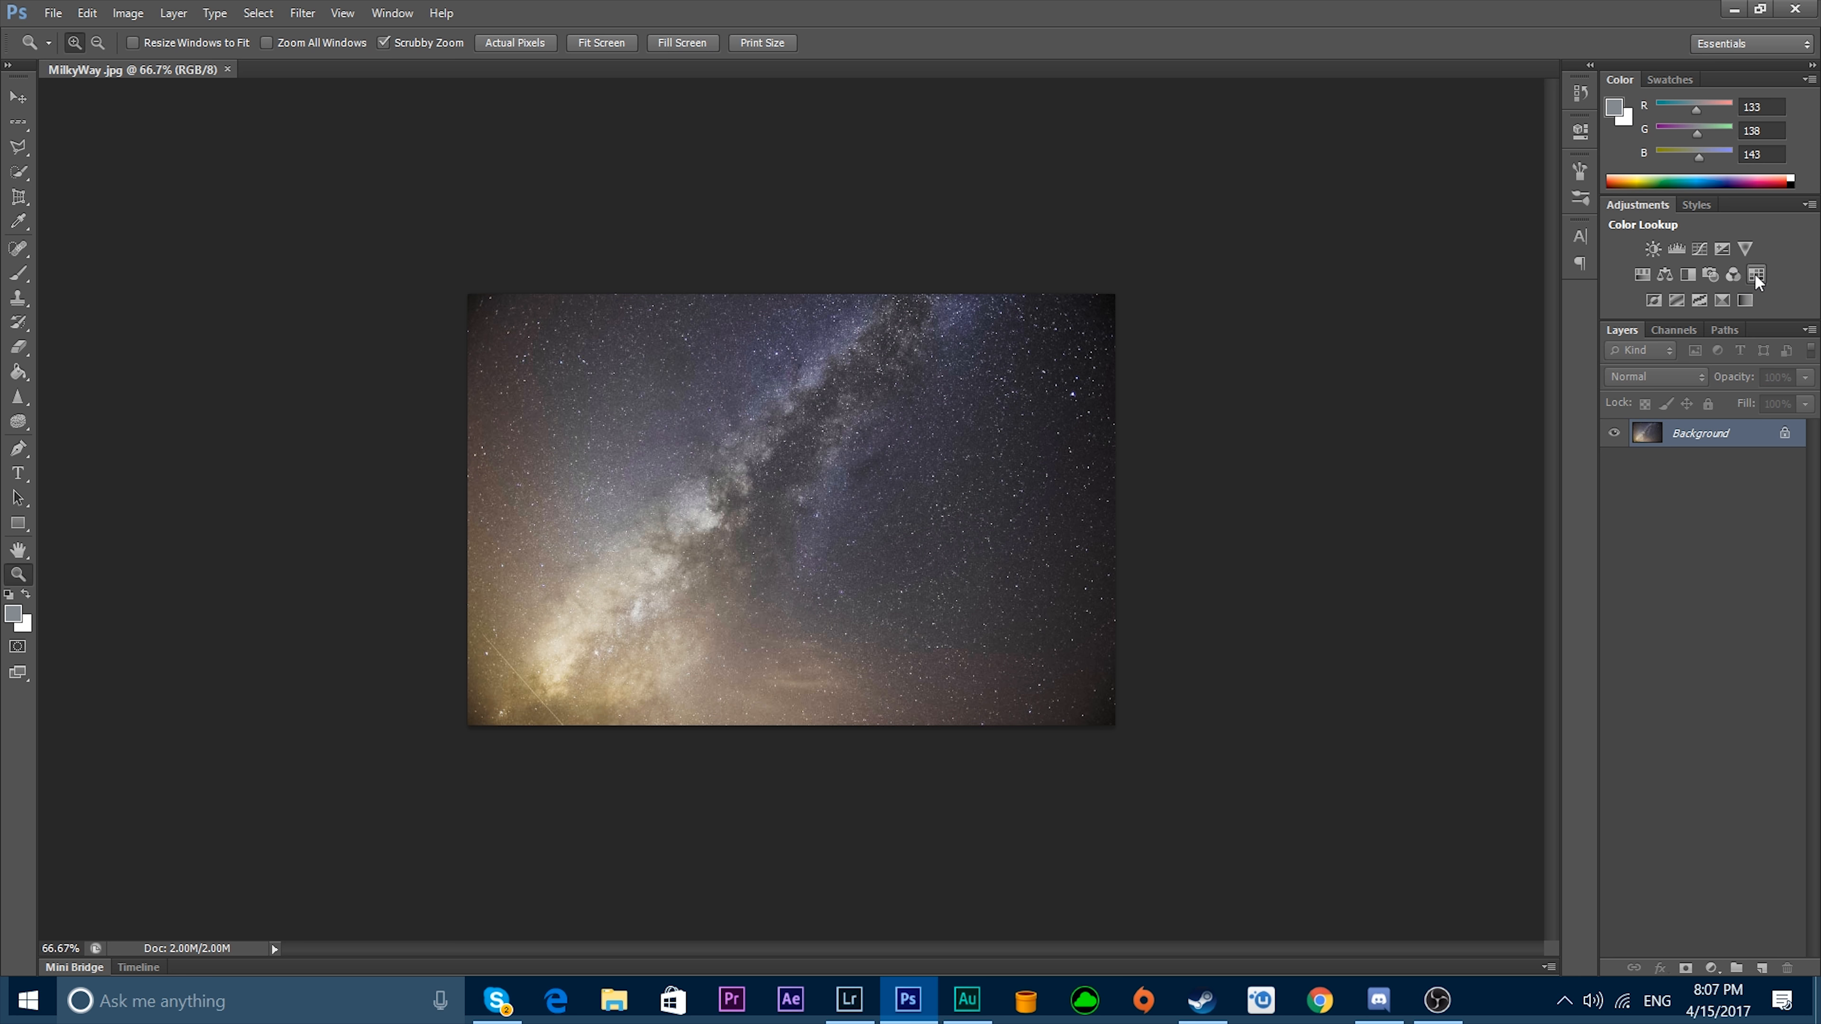
Add a Color Lookup adjustment layer with the Howlite - Log.cube 3D LUT and set its opacity to 36%.
click(1756, 274)
click(1447, 177)
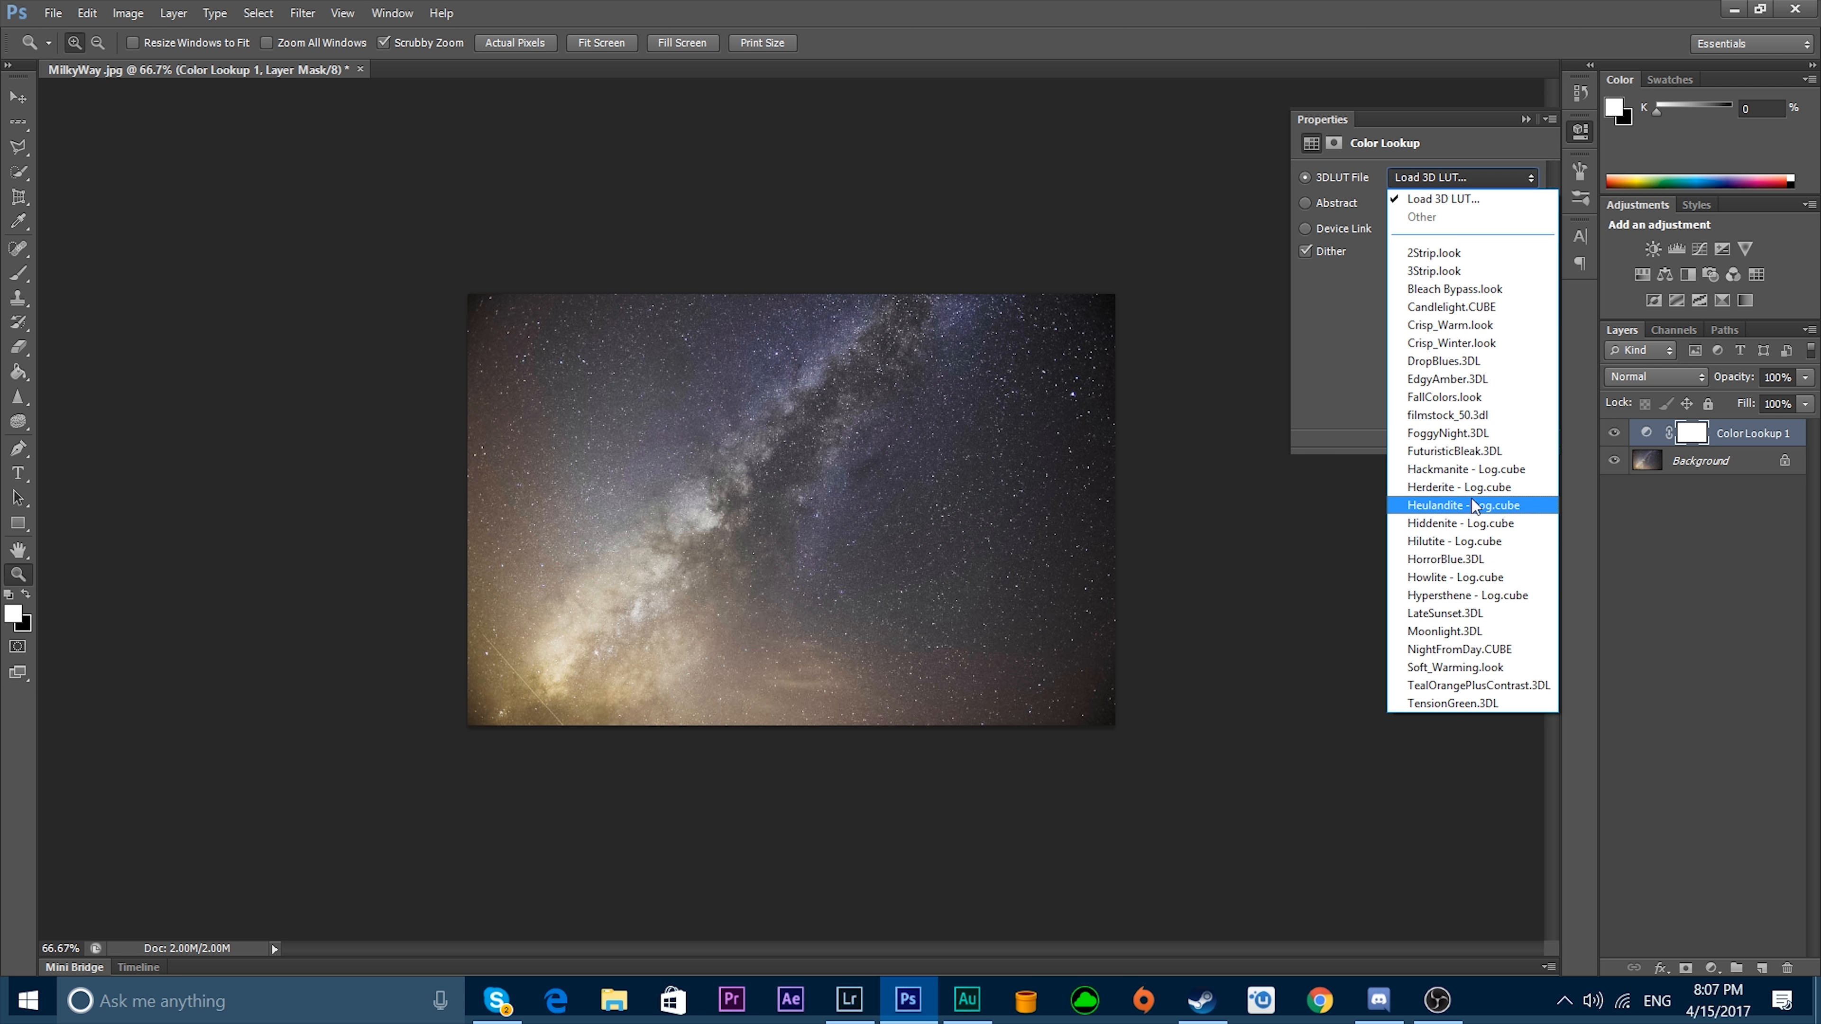
click(1444, 578)
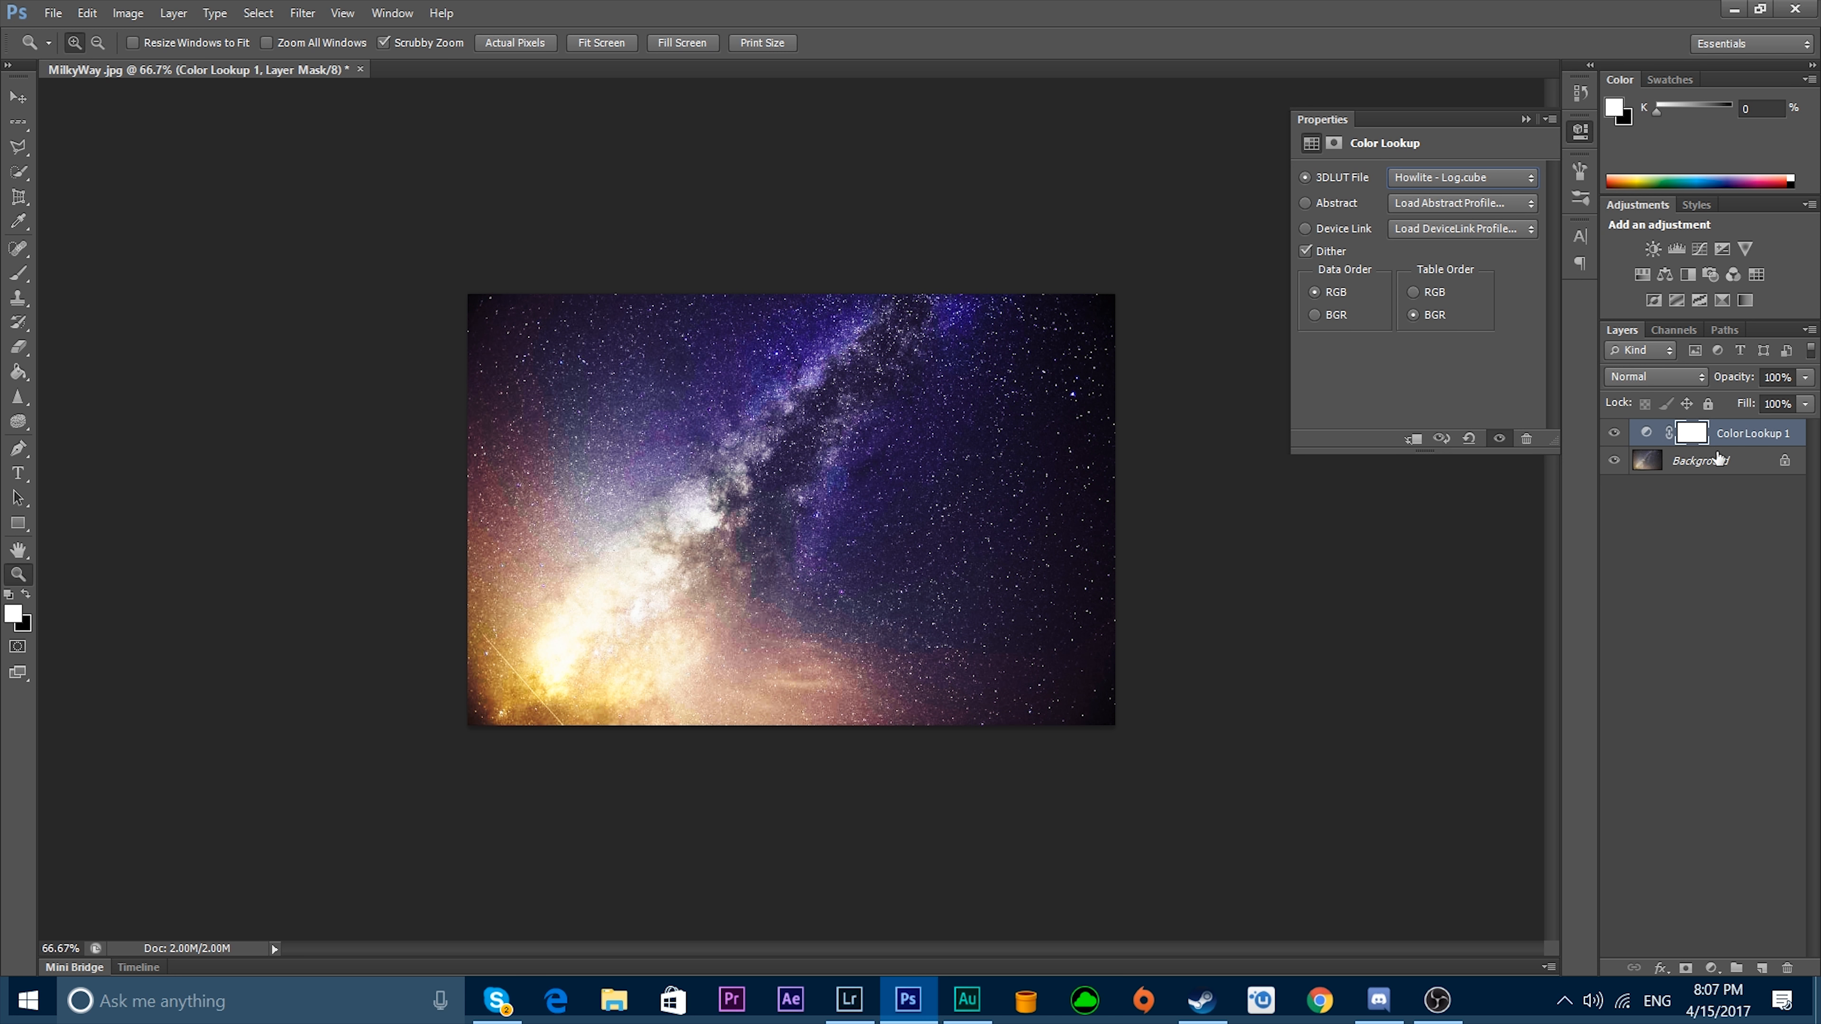
drag(1735, 388, 1675, 404)
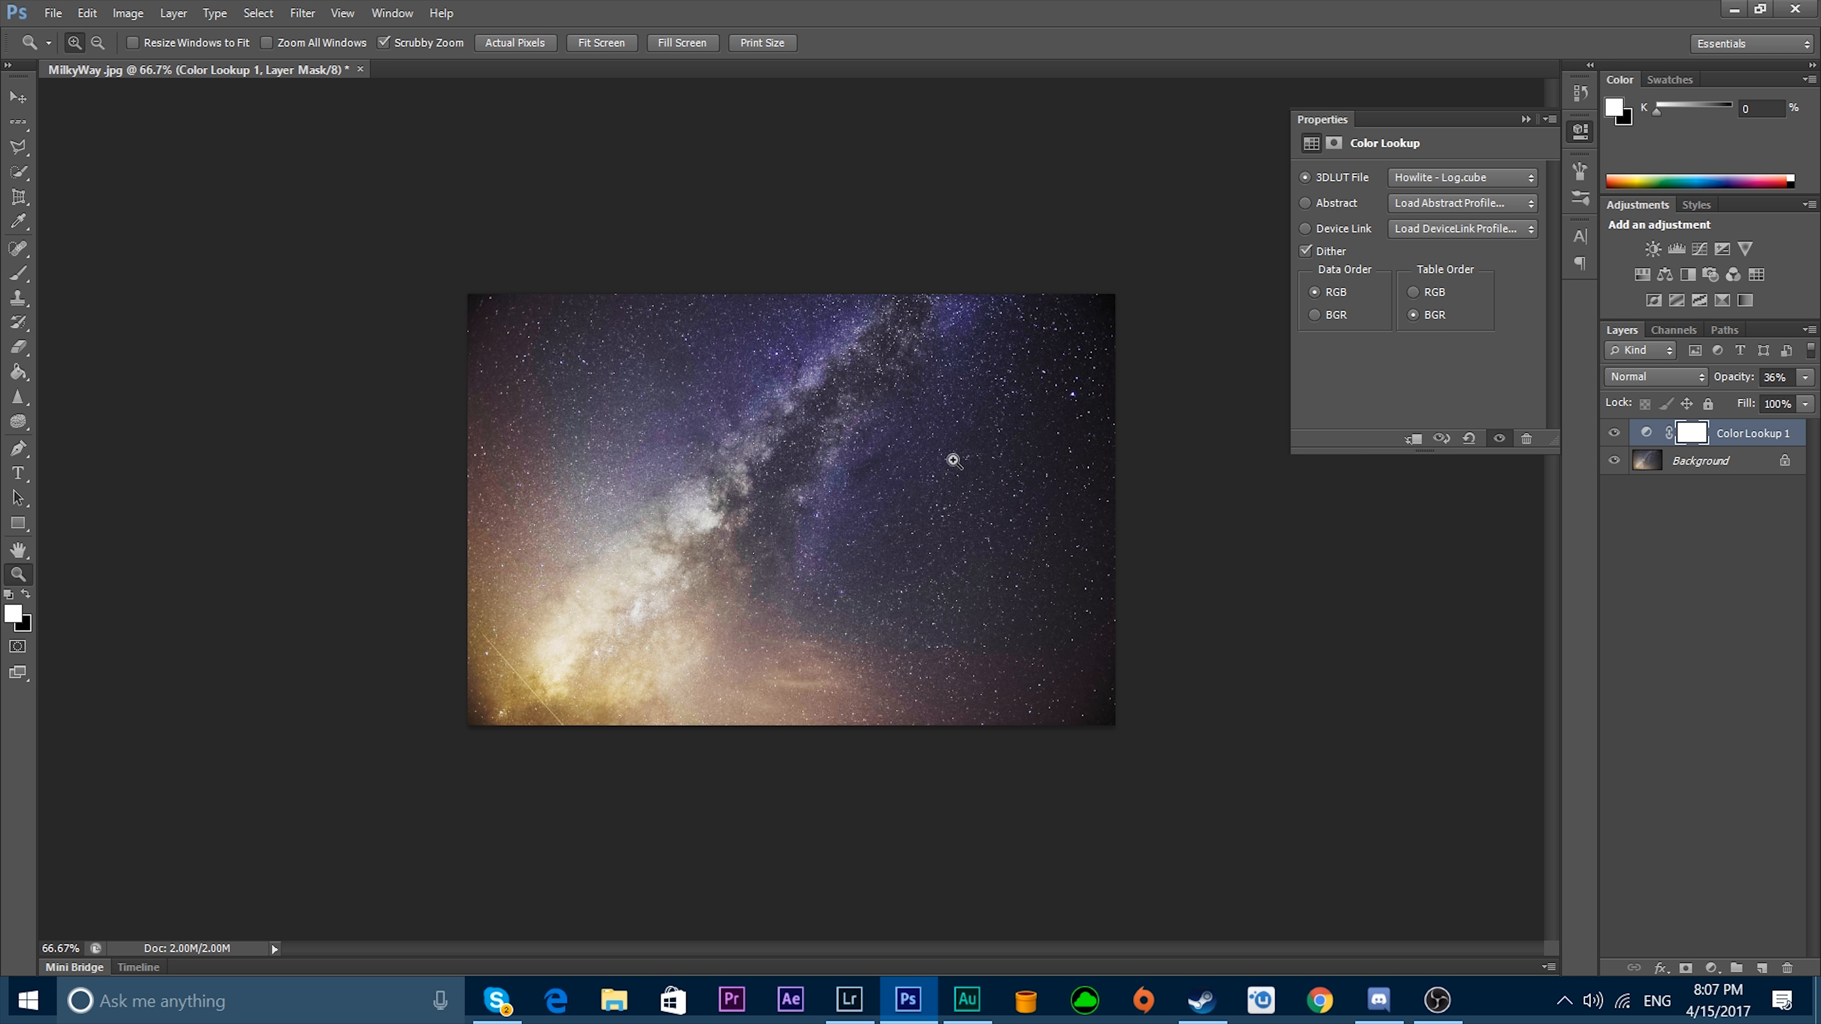
click(738, 453)
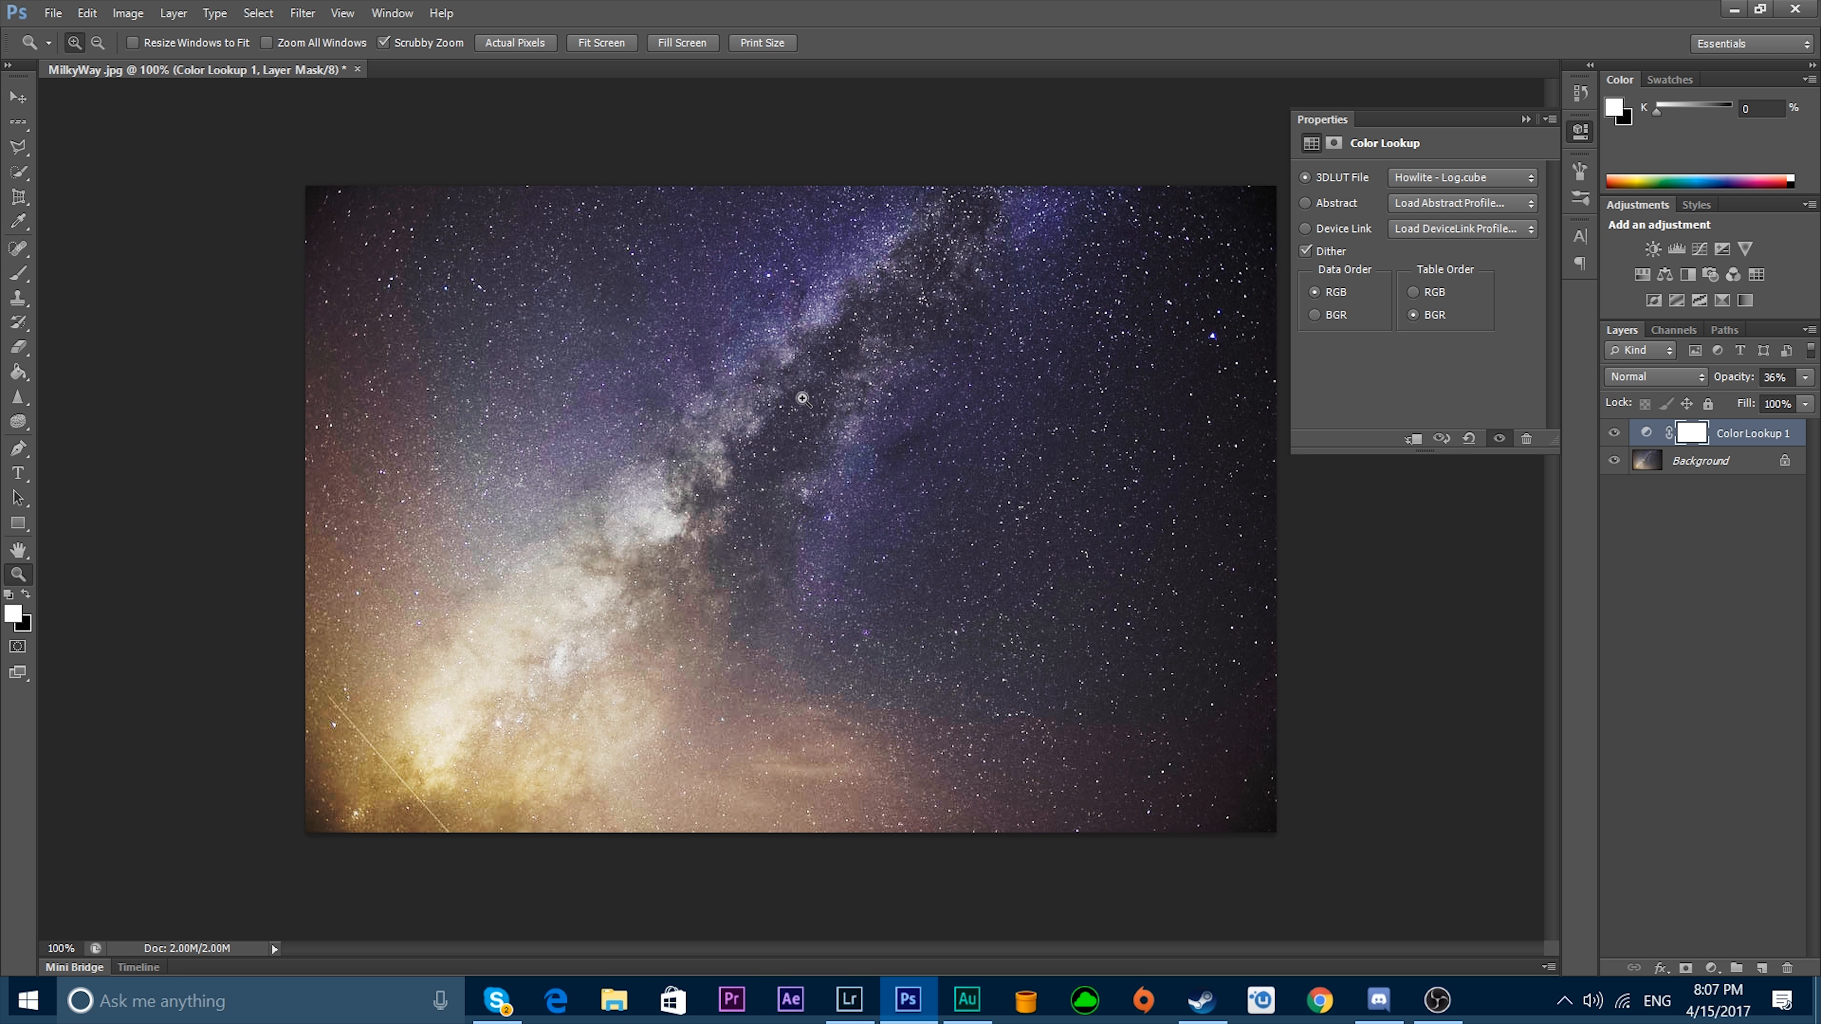